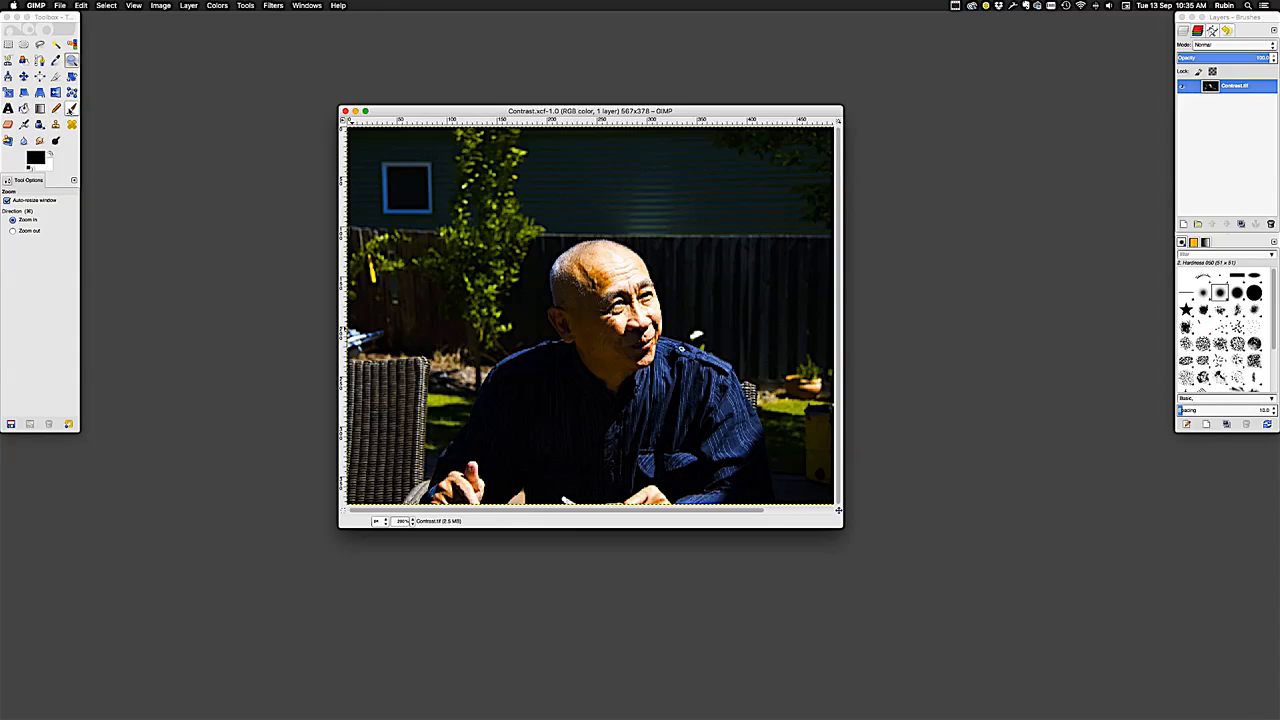
Step: Paint black strokes over the man's eyes and cheek directly on the photo layer with the size 20 Paintbrush
click(70, 110)
click(70, 110)
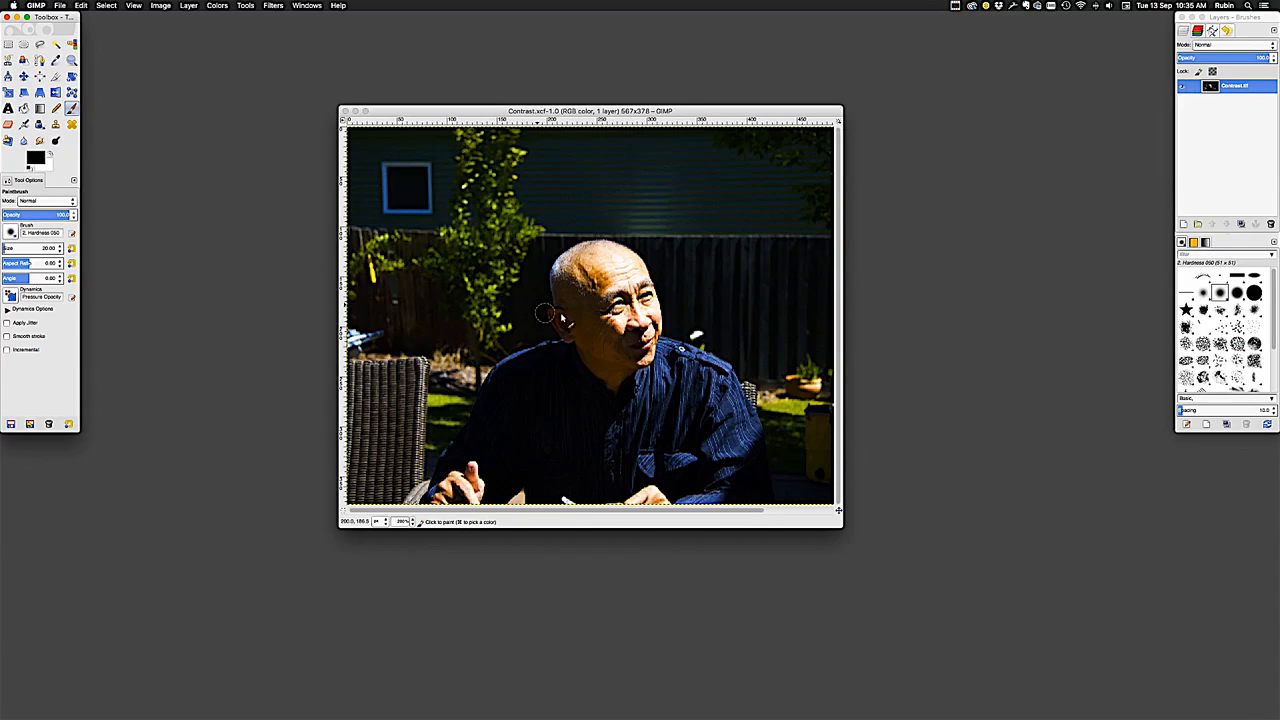
mouse_move(622, 290)
mouse_down()
mouse_move(592, 302)
mouse_move(639, 314)
mouse_move(633, 282)
mouse_move(585, 302)
mouse_move(606, 322)
mouse_move(635, 294)
mouse_move(560, 322)
mouse_up()
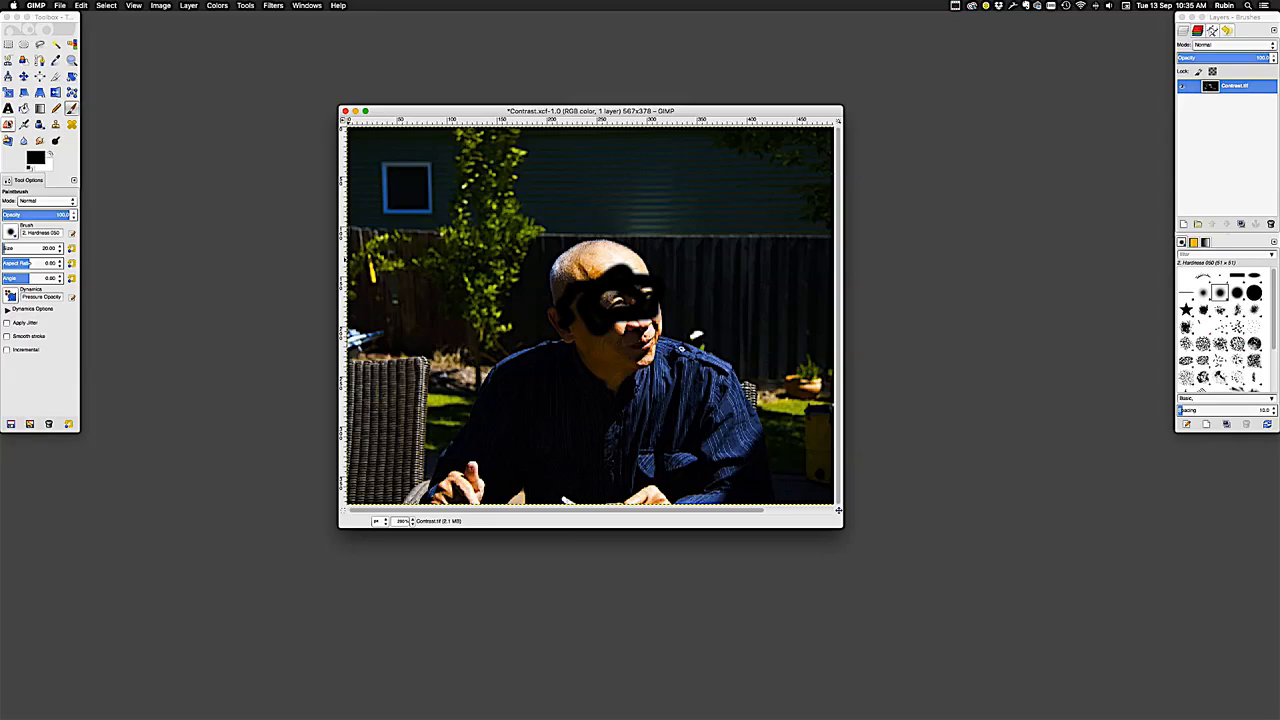
click(9, 125)
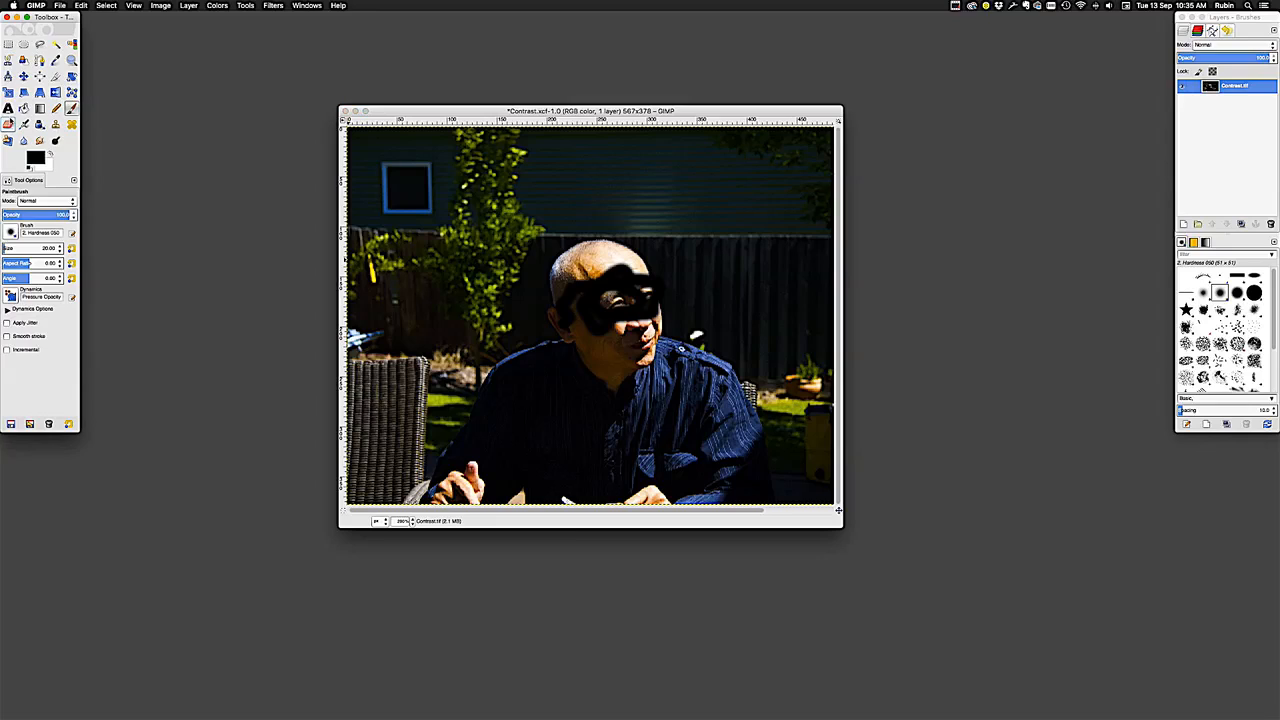
click(585, 290)
mouse_move(591, 296)
mouse_down()
mouse_move(577, 286)
mouse_move(598, 290)
mouse_up()
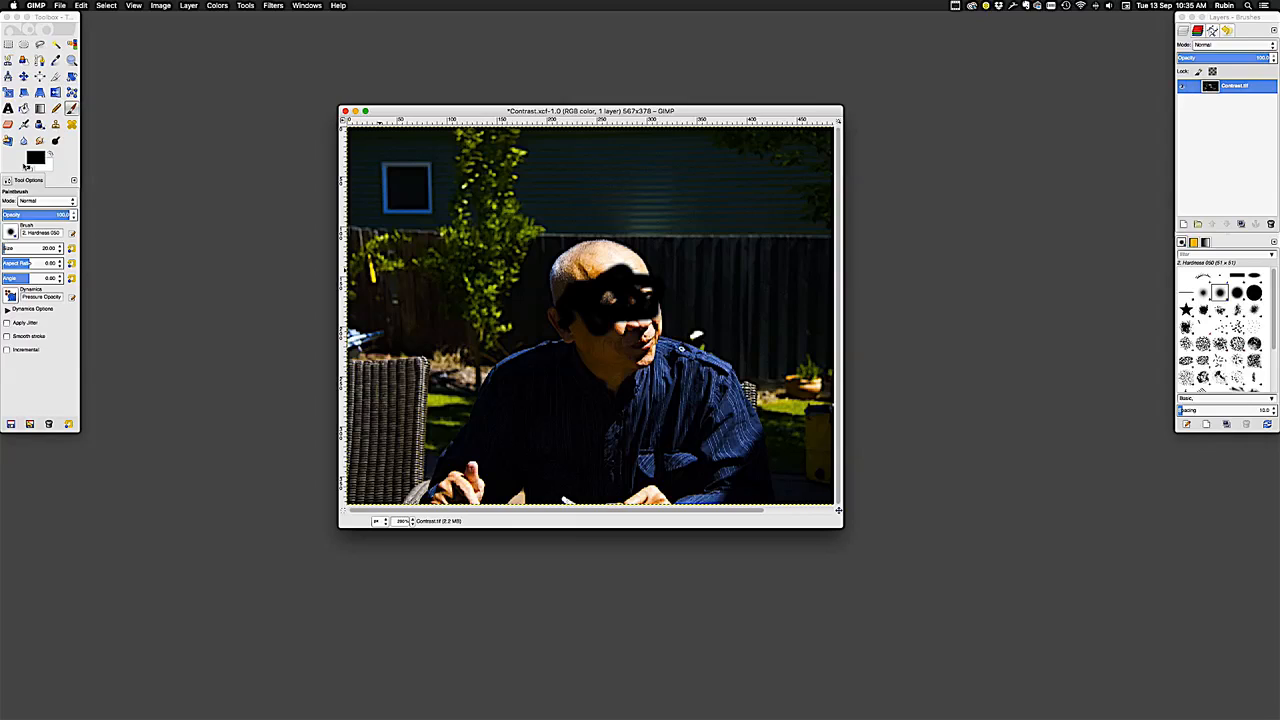
Step: Try the Eraser on the black paint over the face, and undo the erasing and all the brush strokes
click(9, 125)
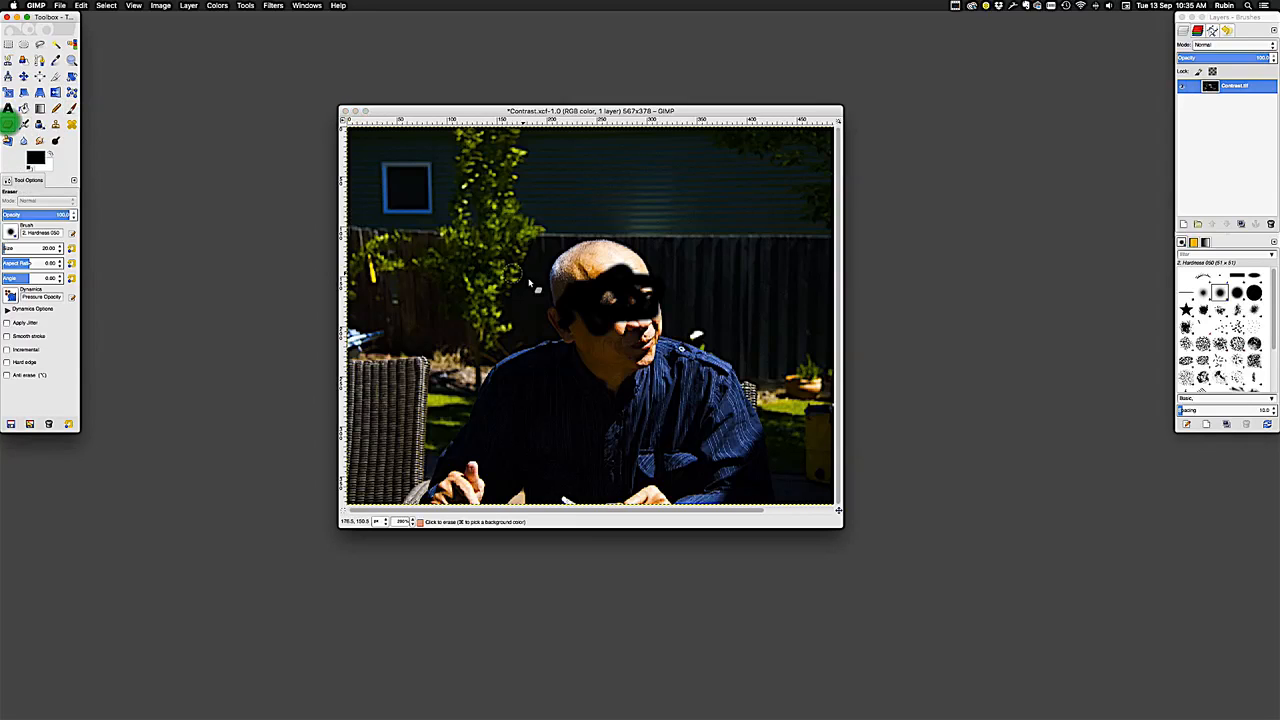
mouse_move(606, 293)
mouse_down()
mouse_move(586, 286)
mouse_move(592, 296)
mouse_move(566, 312)
mouse_move(600, 322)
mouse_move(576, 318)
mouse_up()
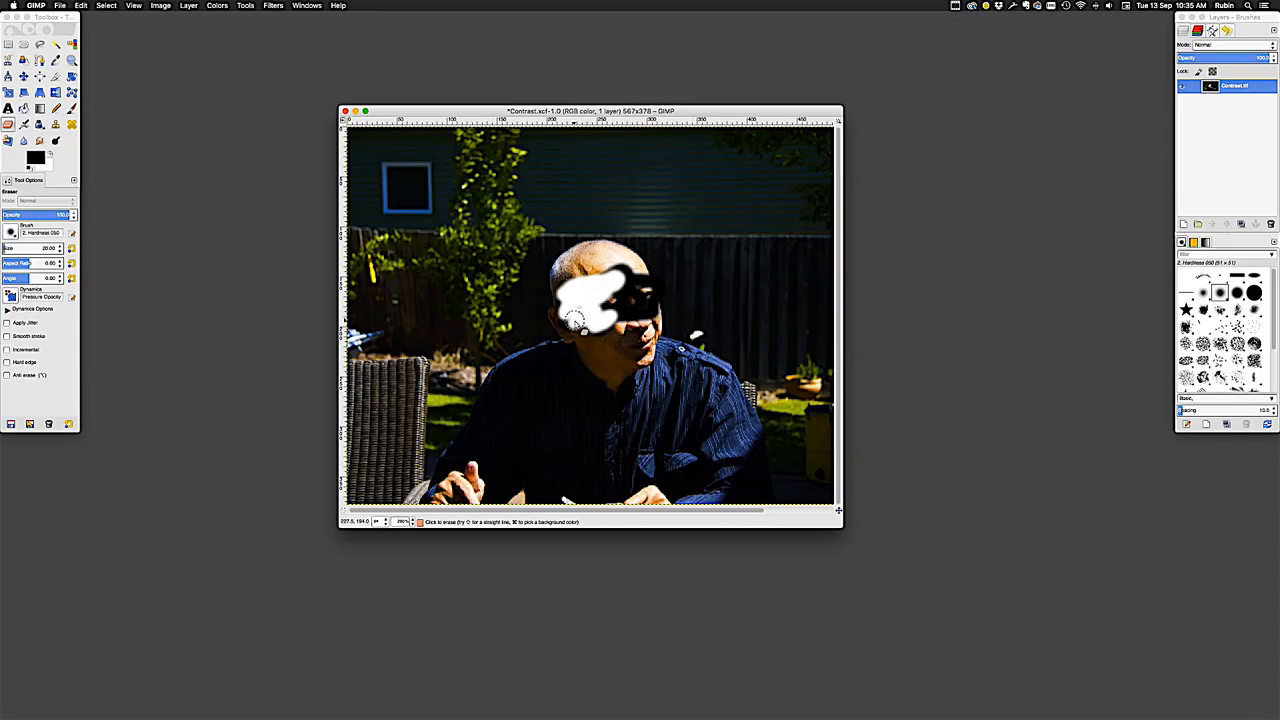
key(super)
key(super+z)
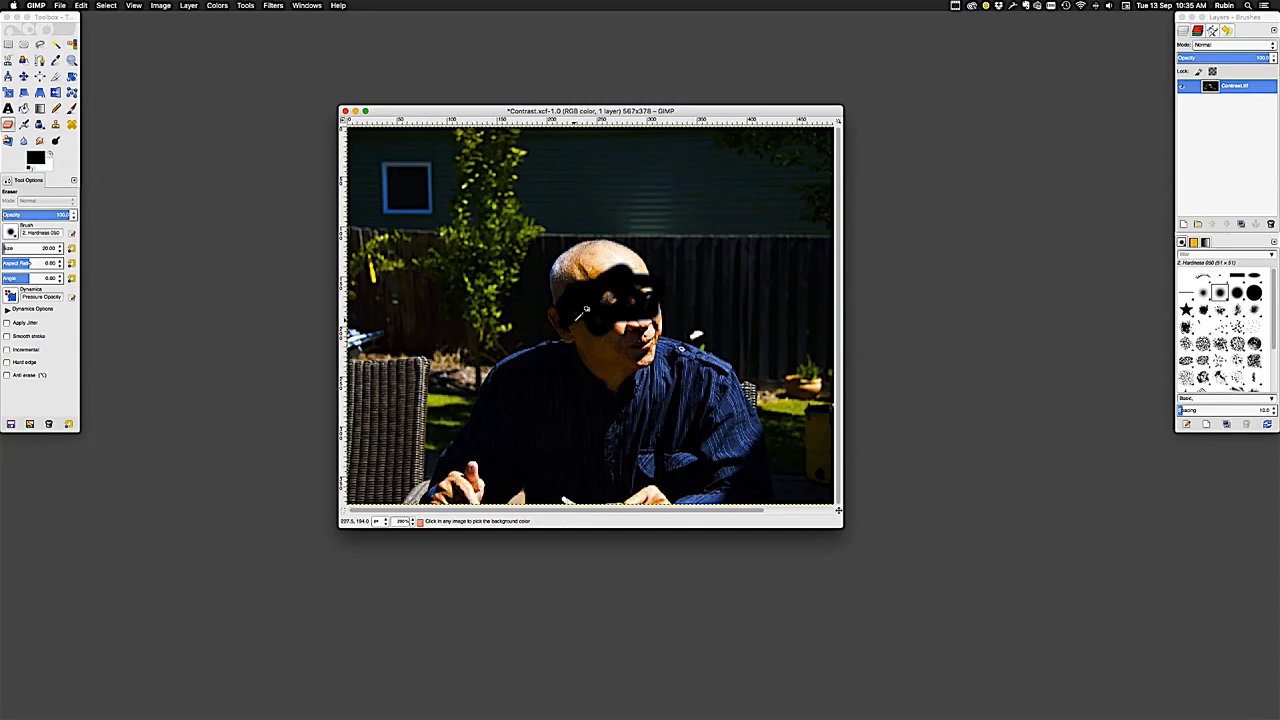
key(super+z)
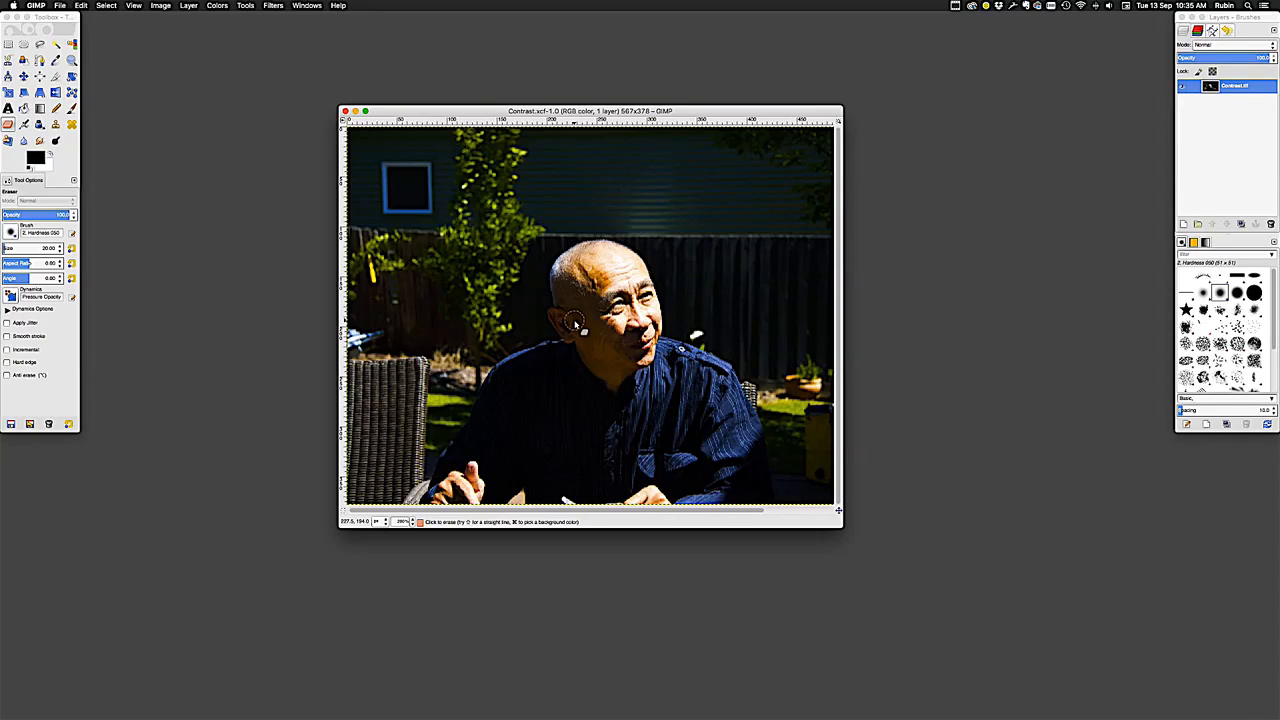
Step: Add a transparent 567 x 378 px layer above the photo and paint a black patch over the man's eyes on it
key(super)
key(shift+super+n)
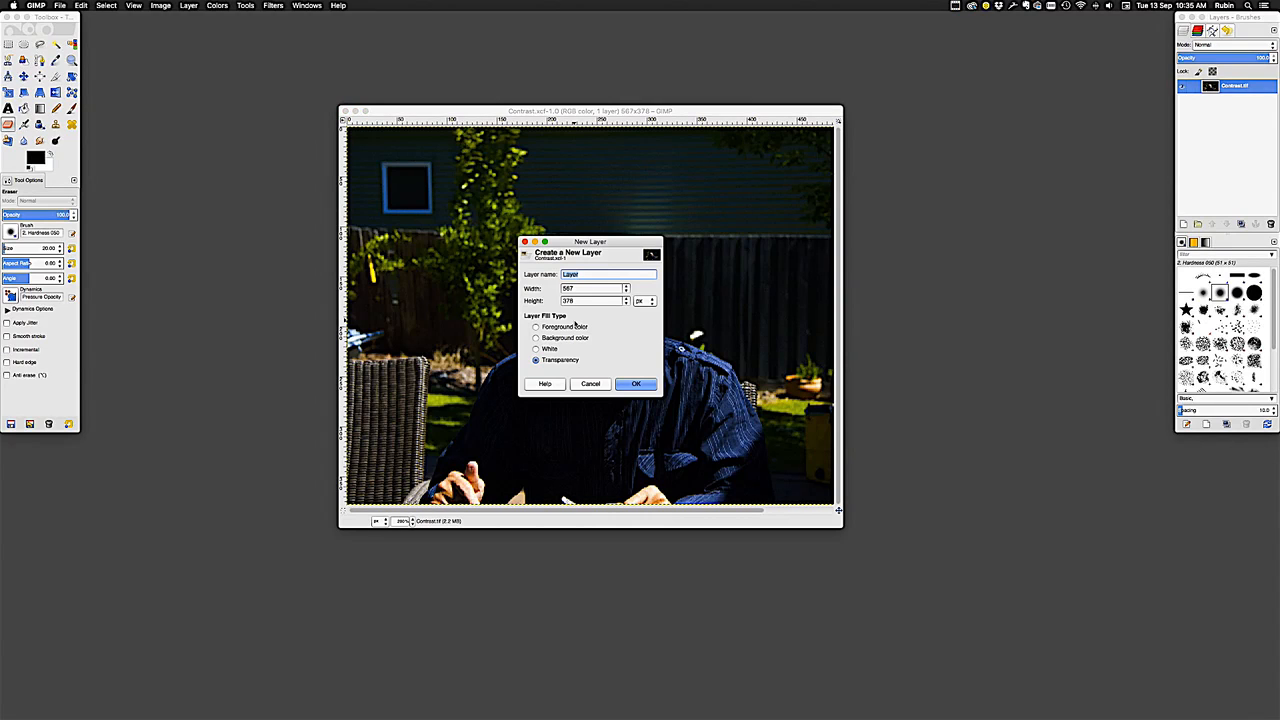
key(Return)
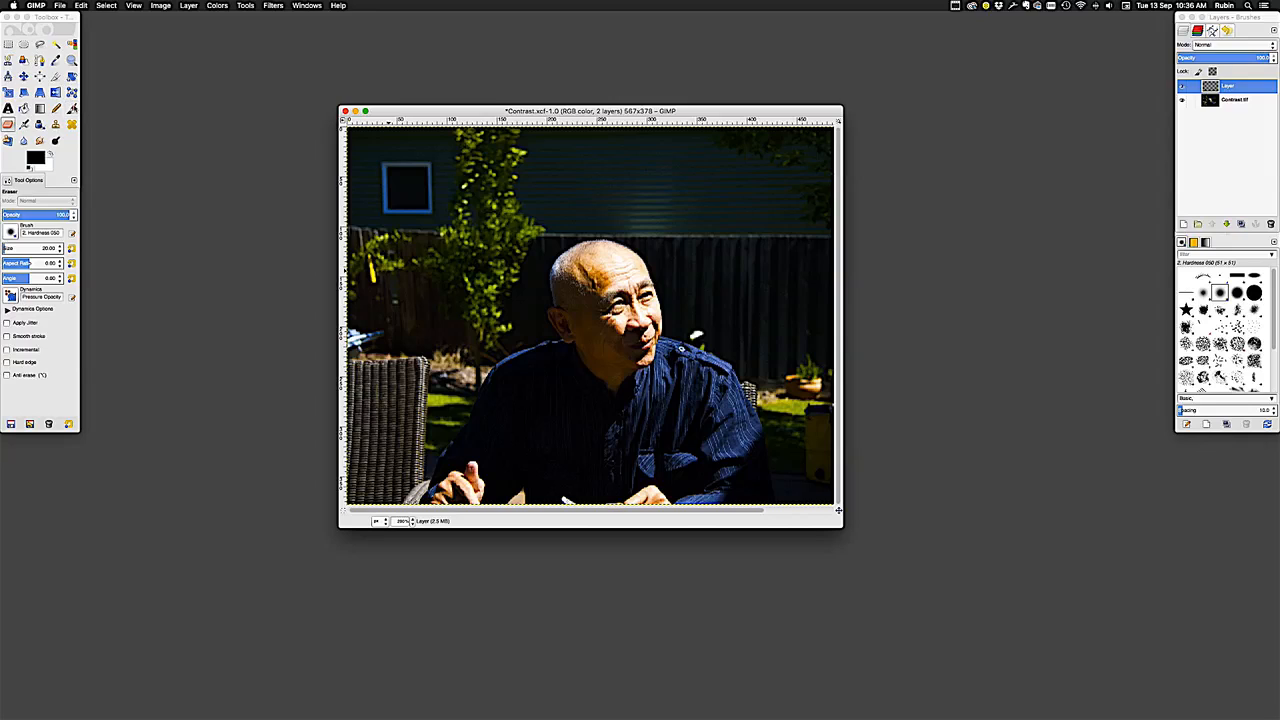
click(71, 107)
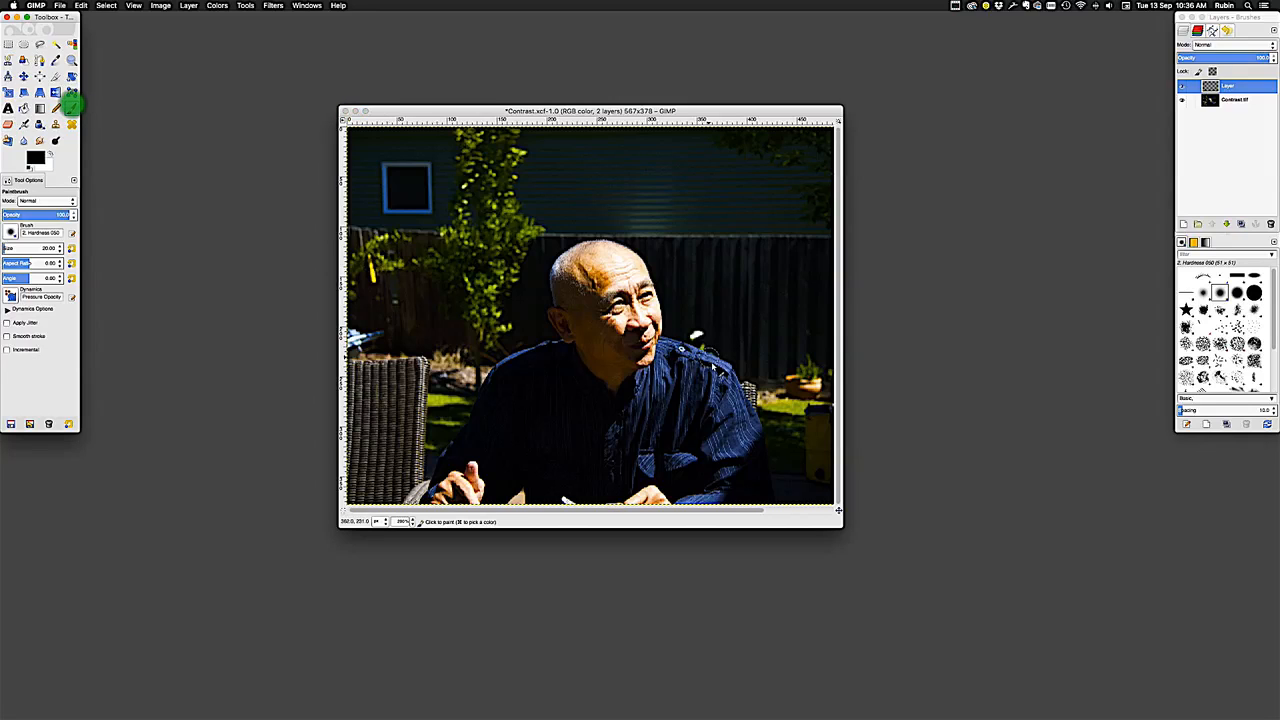
mouse_move(612, 273)
mouse_down()
mouse_move(620, 274)
mouse_move(563, 296)
mouse_move(627, 290)
mouse_move(587, 315)
mouse_move(615, 300)
mouse_up()
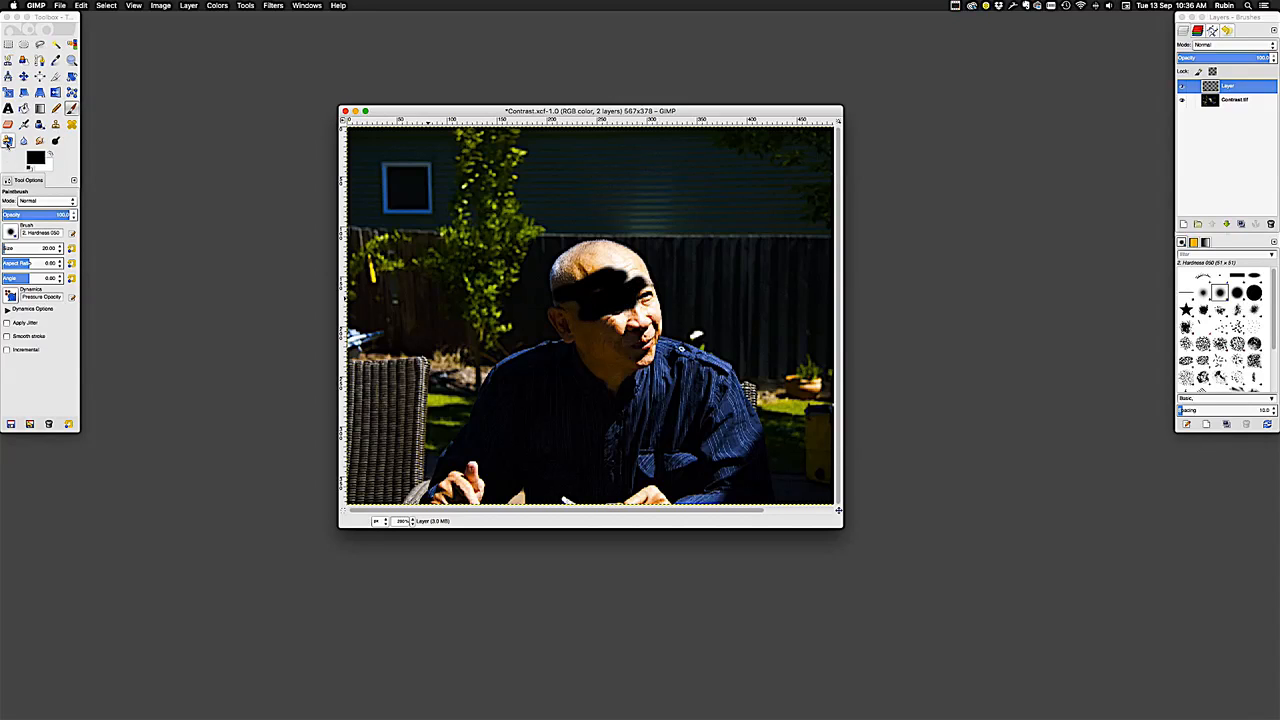
Step: Erase the upper part of the black patch on the new layer and move that layer slightly down over the cheek
click(8, 124)
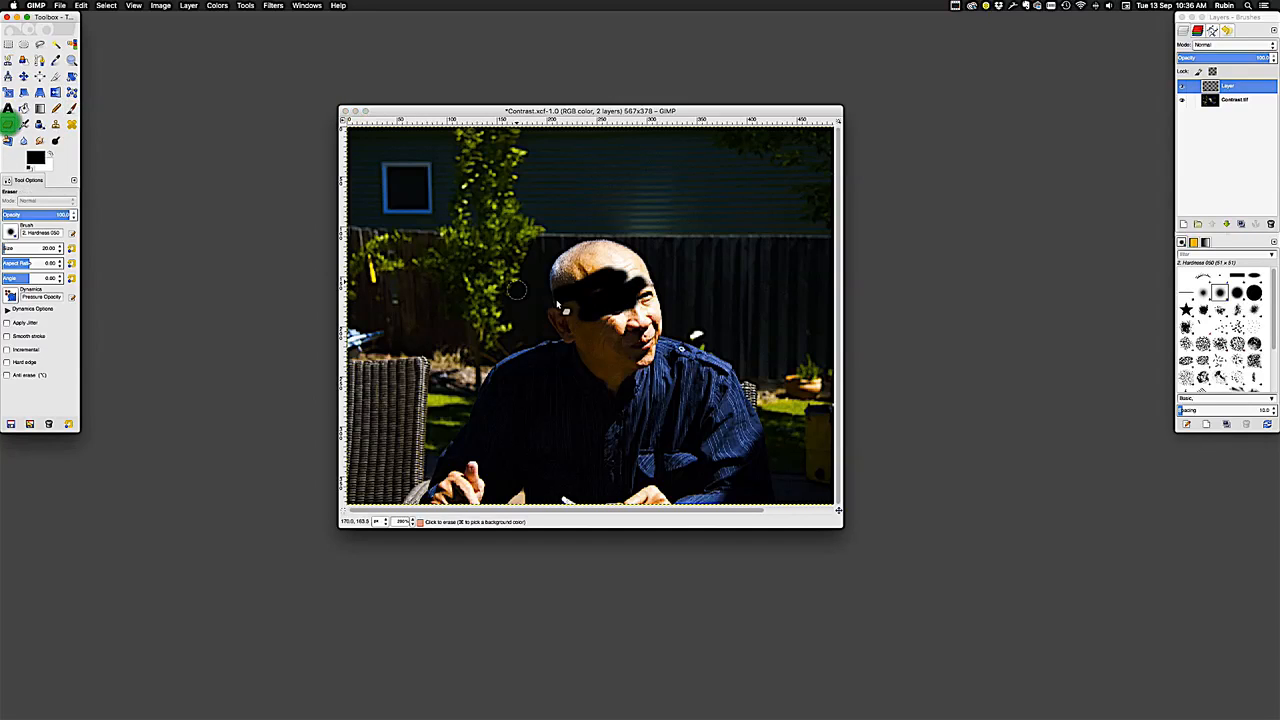
mouse_move(590, 272)
mouse_down()
mouse_move(560, 311)
mouse_move(559, 266)
mouse_move(545, 318)
mouse_move(586, 278)
mouse_up()
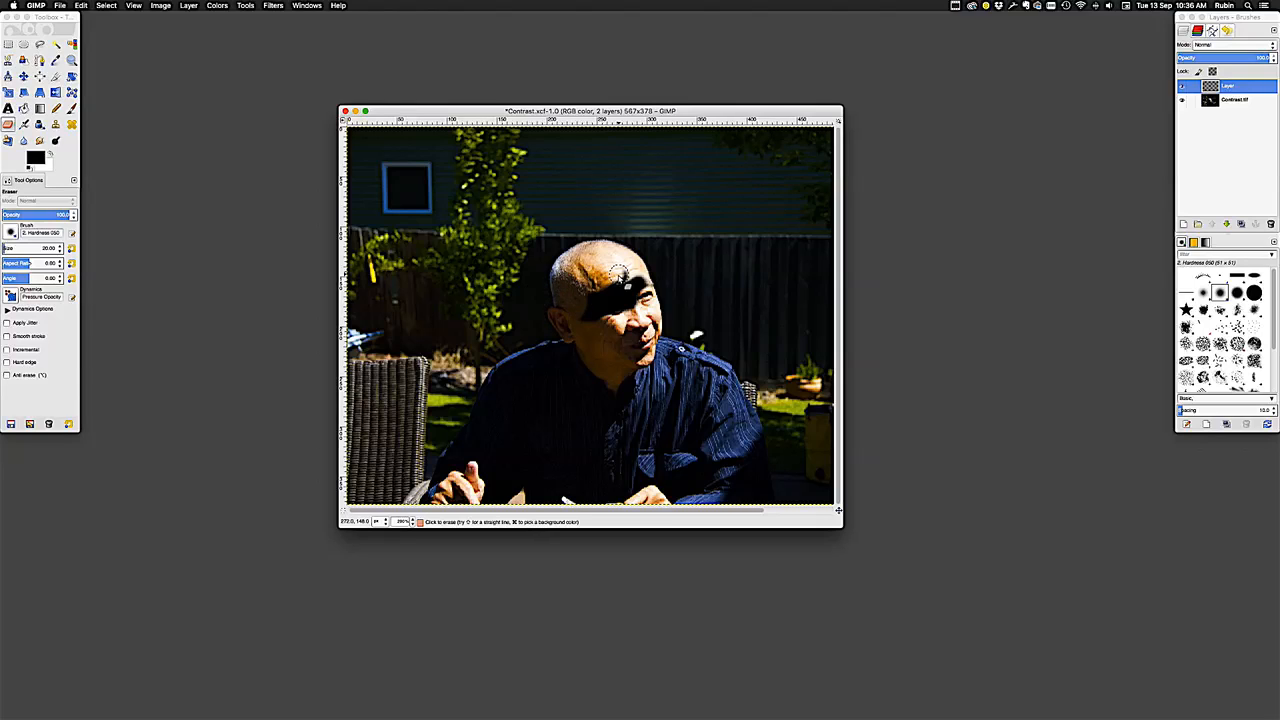
scroll(600, 285, right, 5)
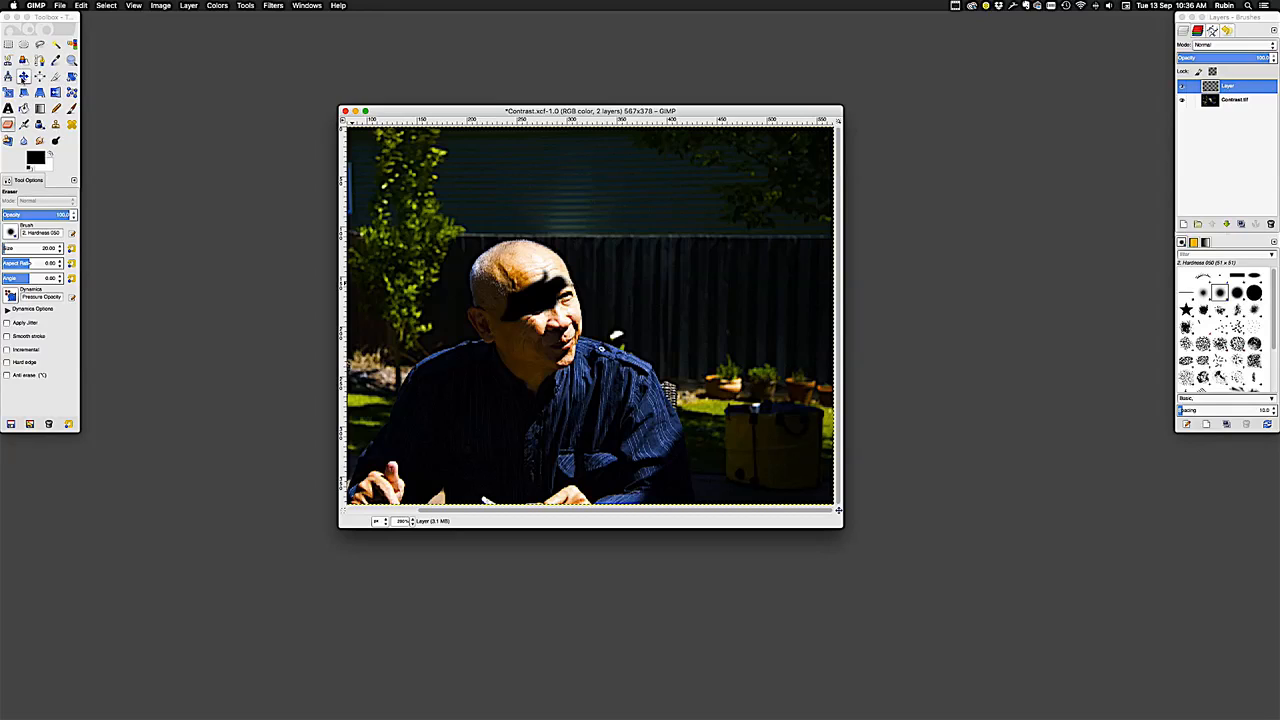
click(23, 77)
mouse_move(538, 298)
mouse_down()
mouse_move(600, 263)
mouse_move(546, 278)
mouse_move(514, 312)
mouse_move(522, 330)
mouse_move(528, 318)
mouse_up()
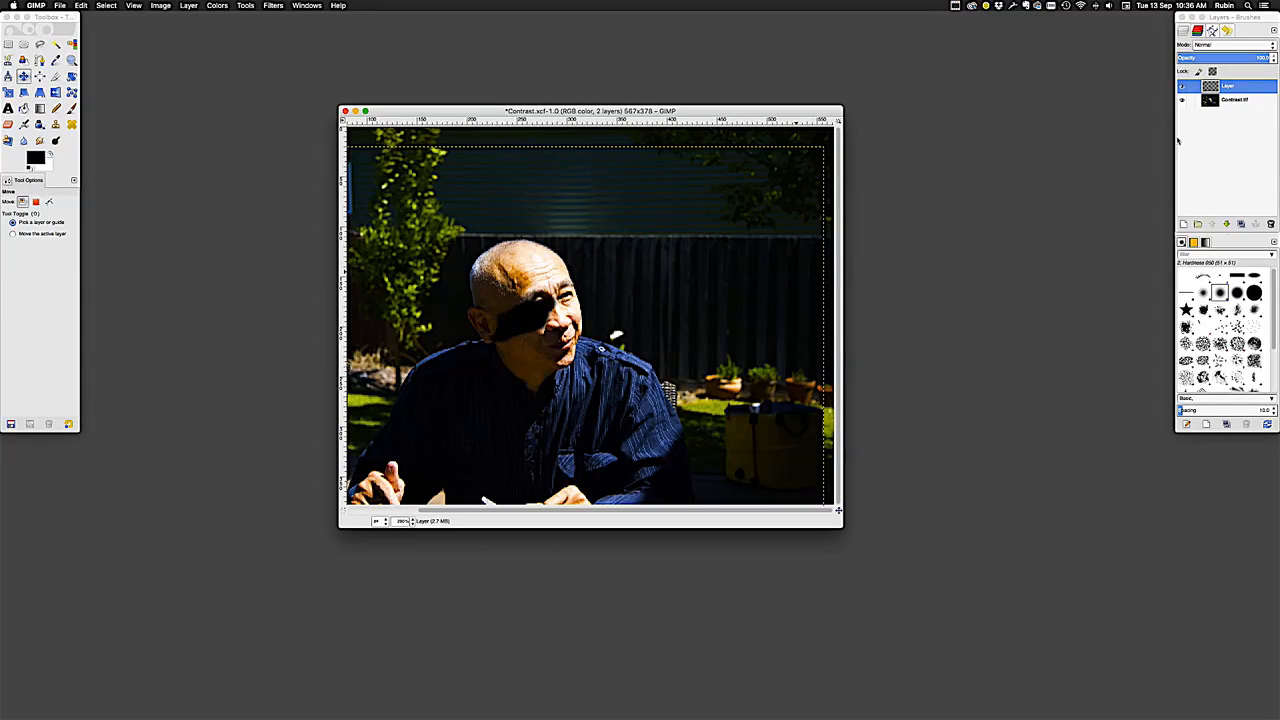
Step: Hide and show the painted layer, and delete it from the image
click(1183, 88)
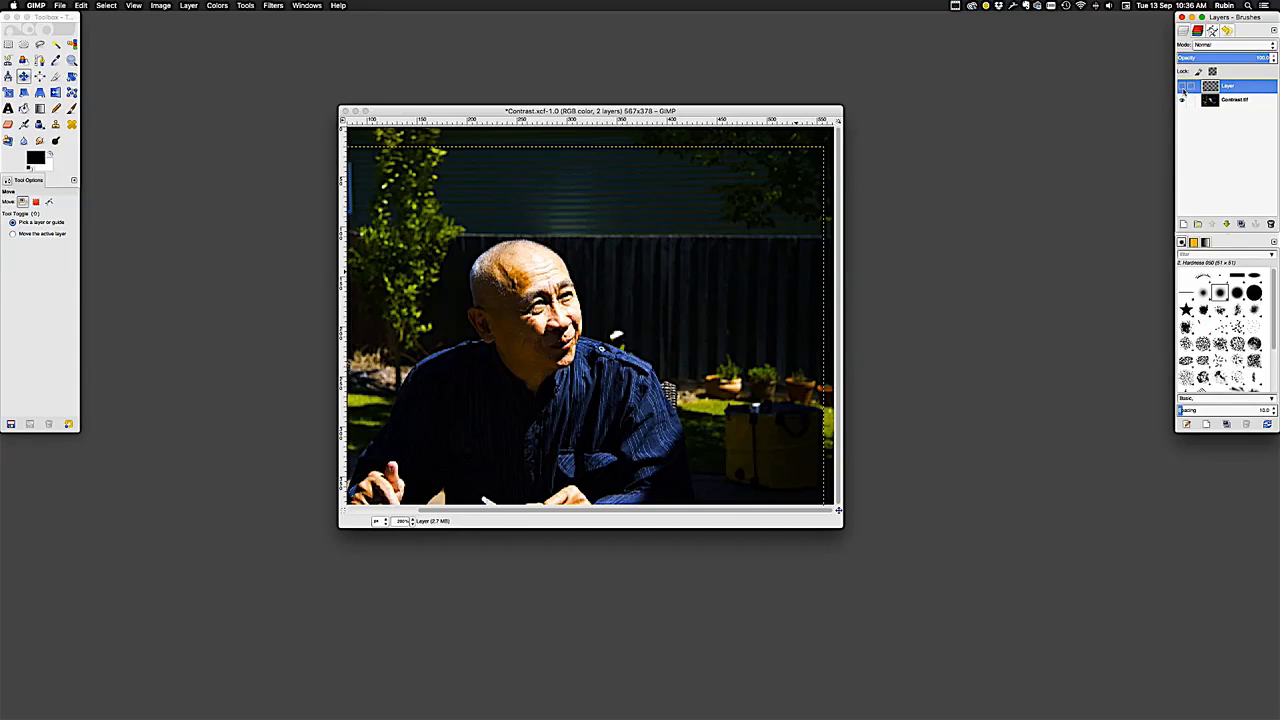
click(1183, 88)
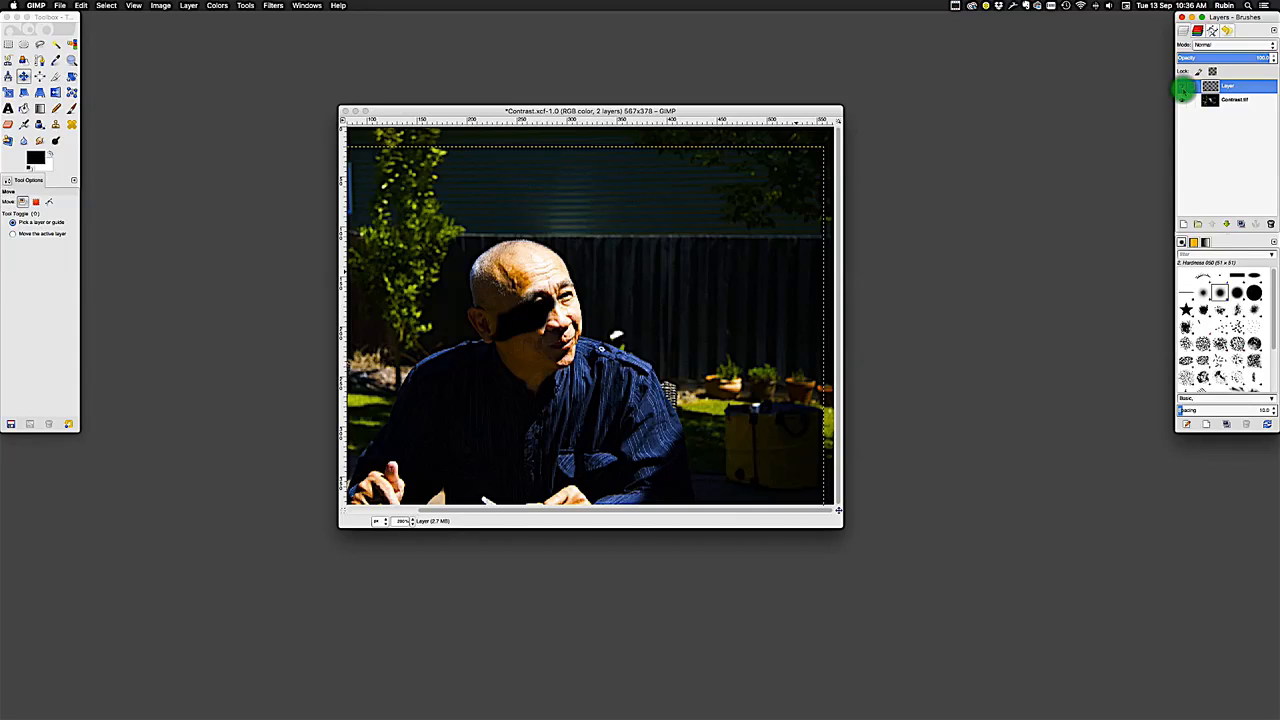
drag(1209, 87, 1270, 225)
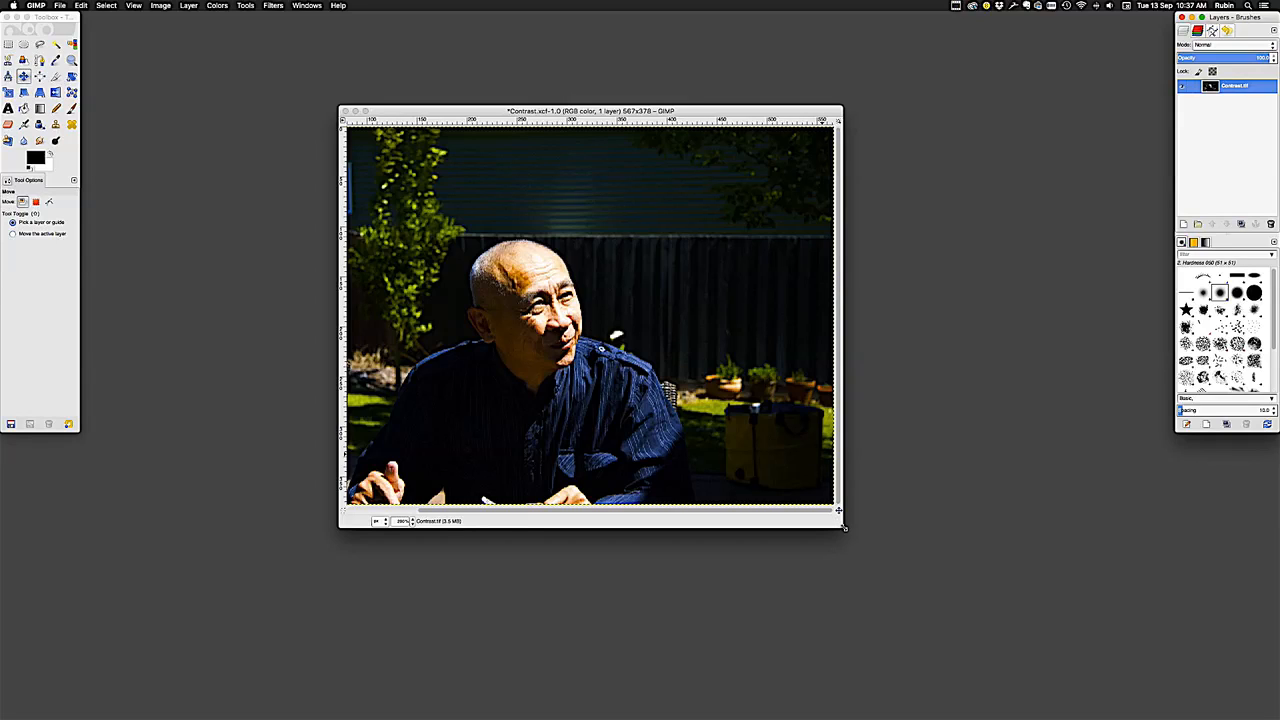
Step: Enlarge the image window slightly and duplicate the Contrast.tif layer
drag(843, 527, 873, 538)
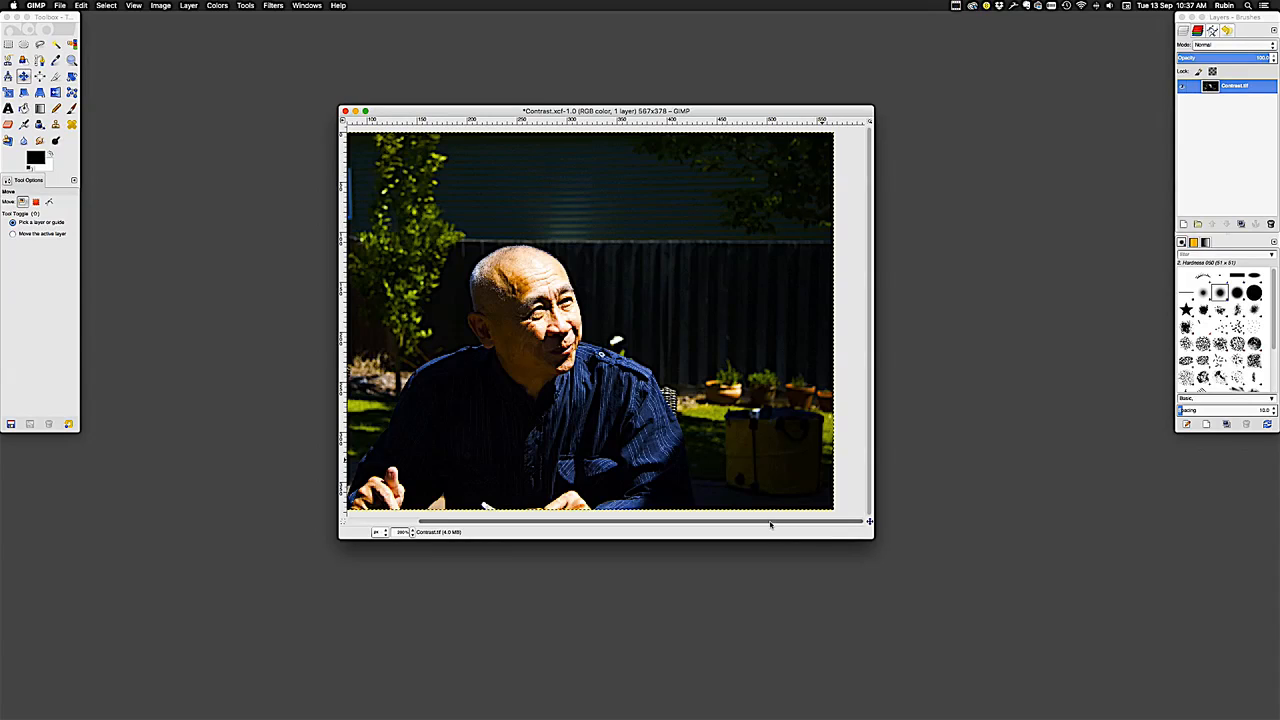
scroll(770, 508, left, 5)
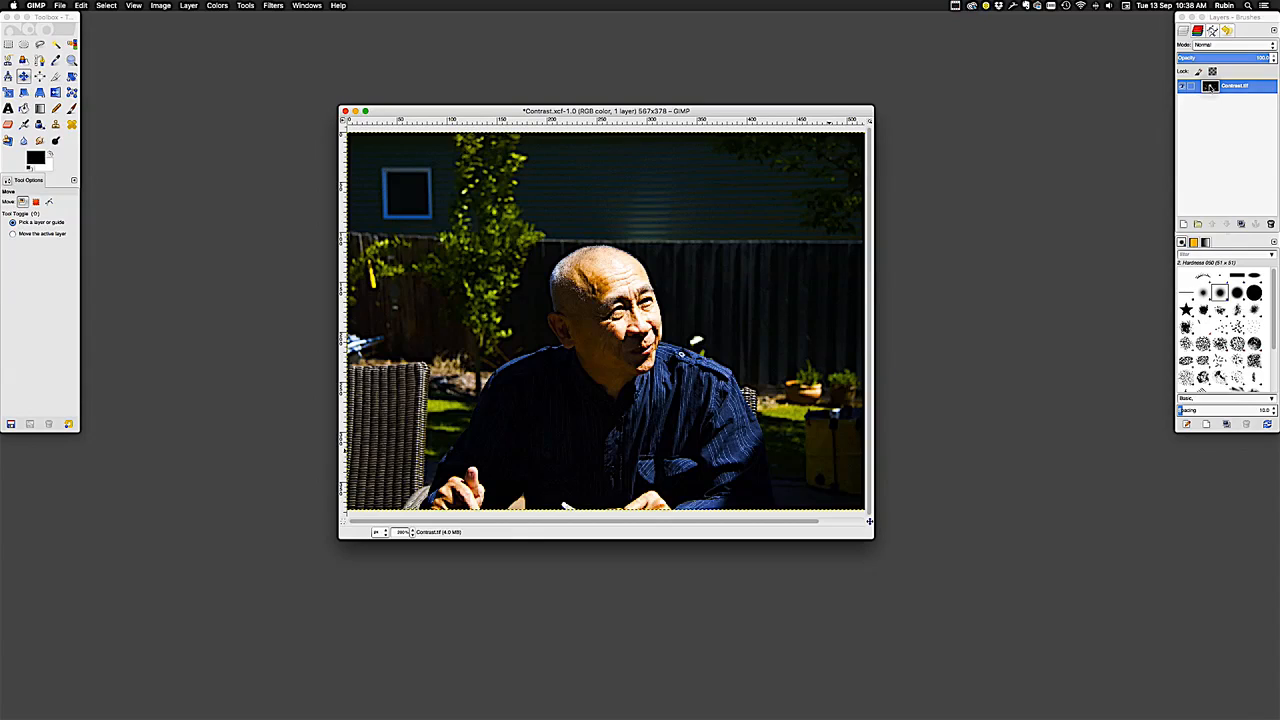
click(1210, 86)
click(1240, 224)
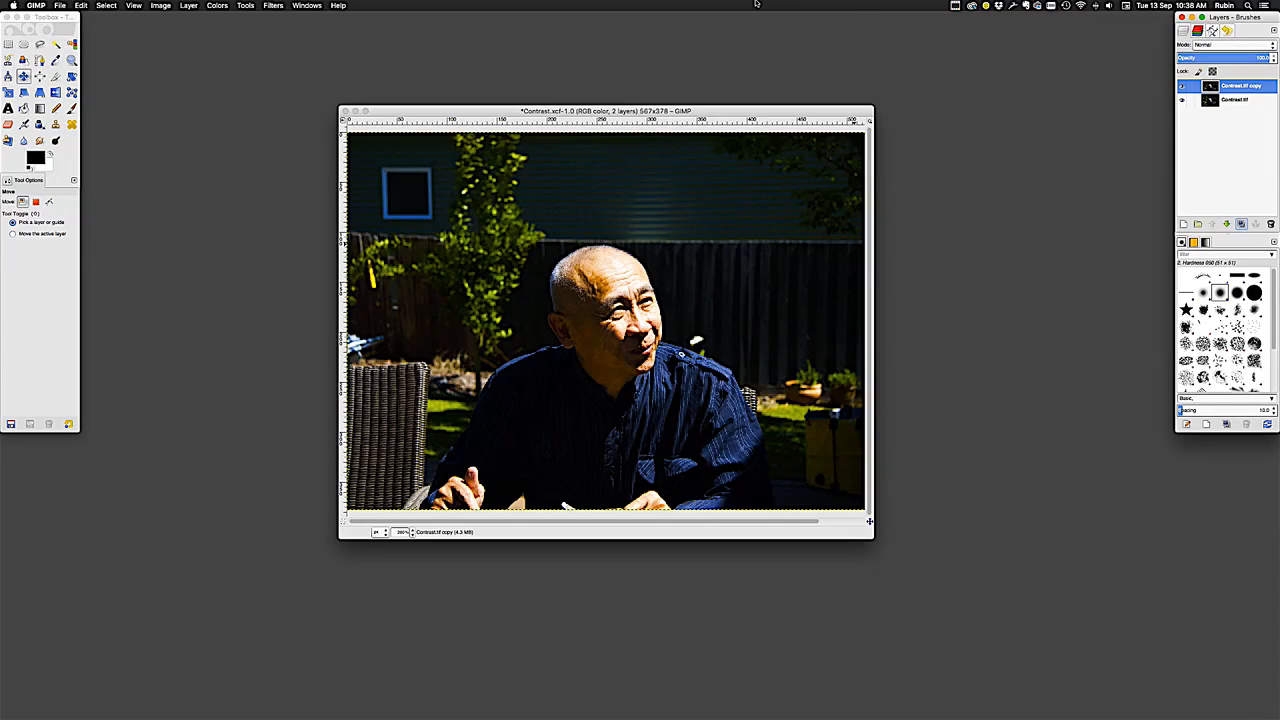
Step: Try Brightness-Contrast on the duplicate layer with brightness 21 and contrast -35, lower the brightness to -6, and cancel the adjustment
click(683, 112)
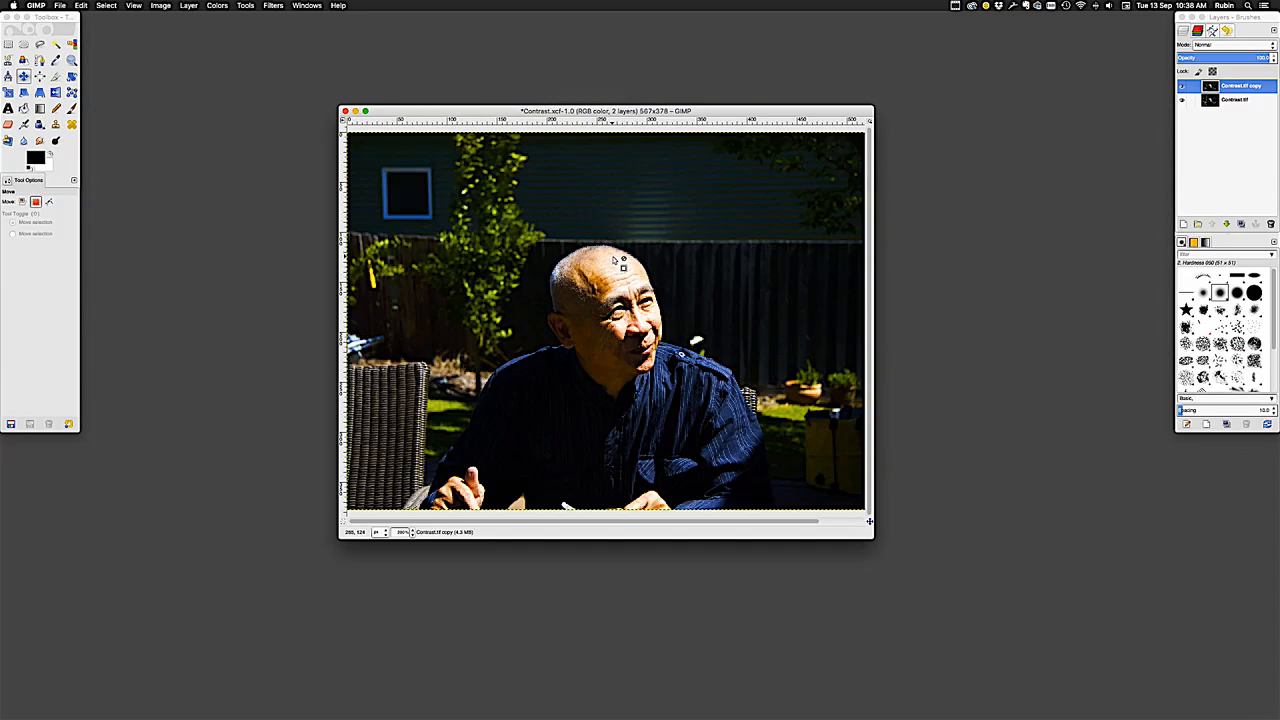
scroll(625, 268, right, 2)
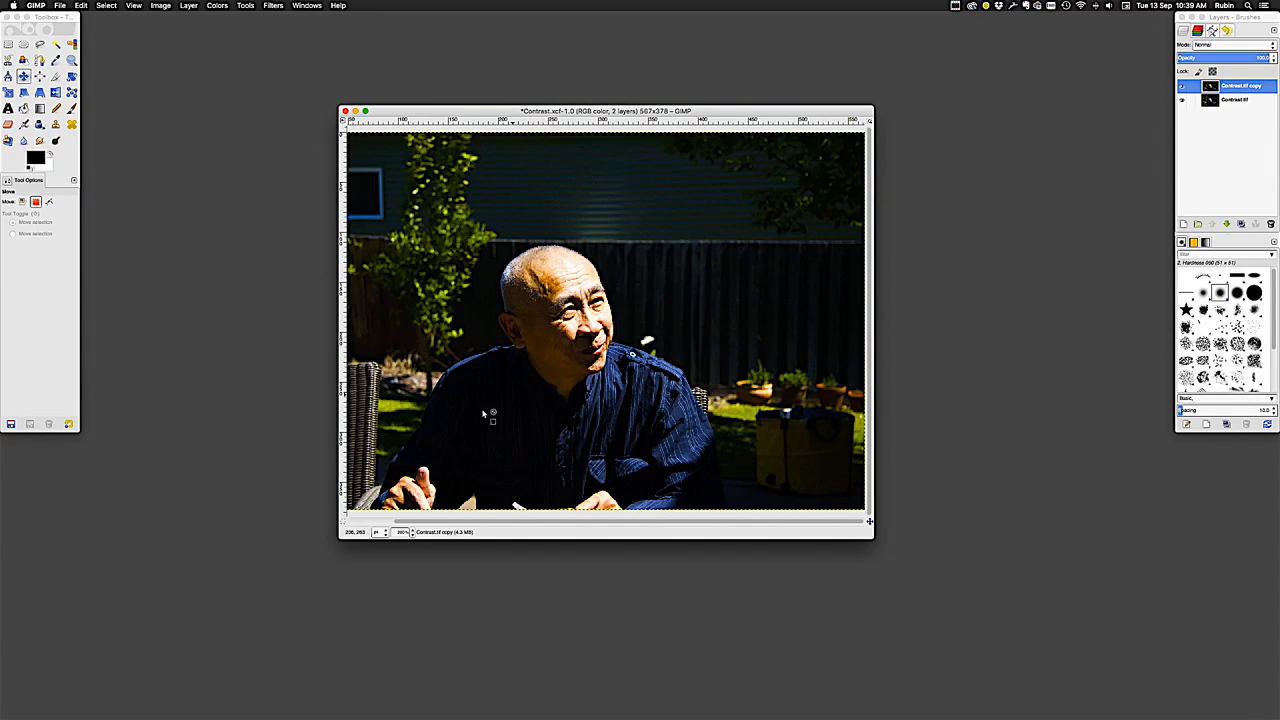
click(218, 6)
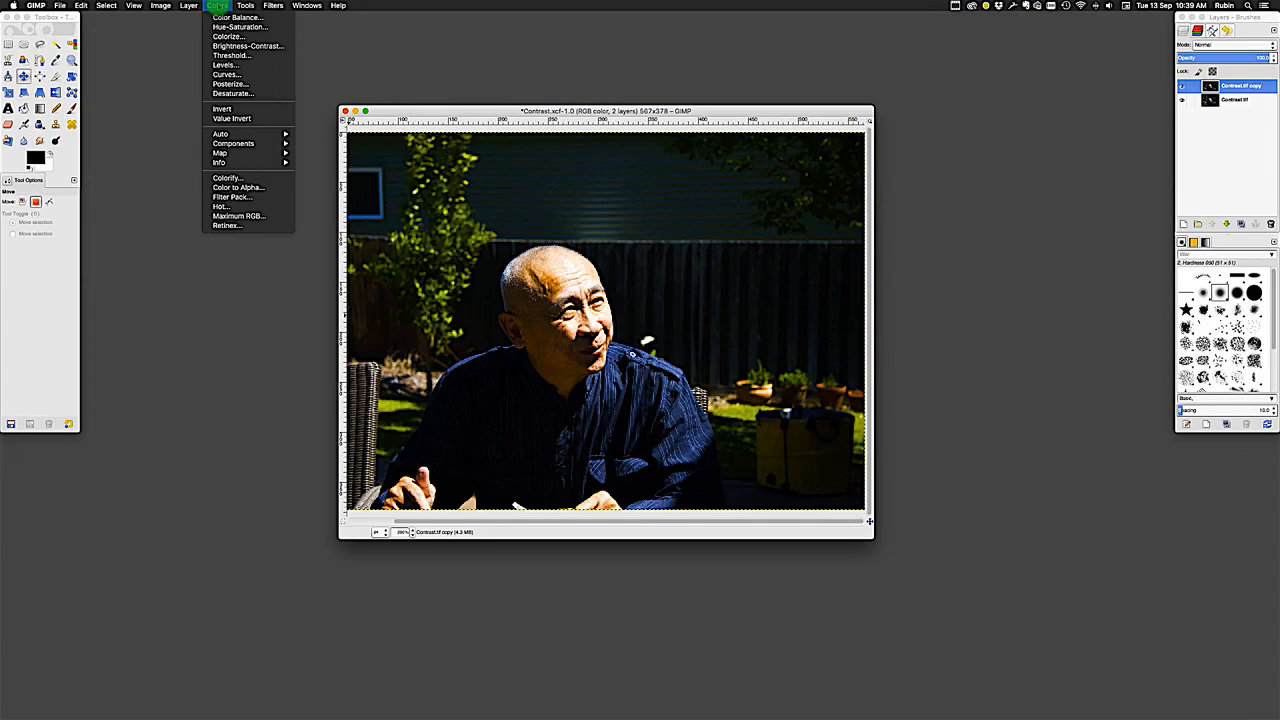
click(232, 47)
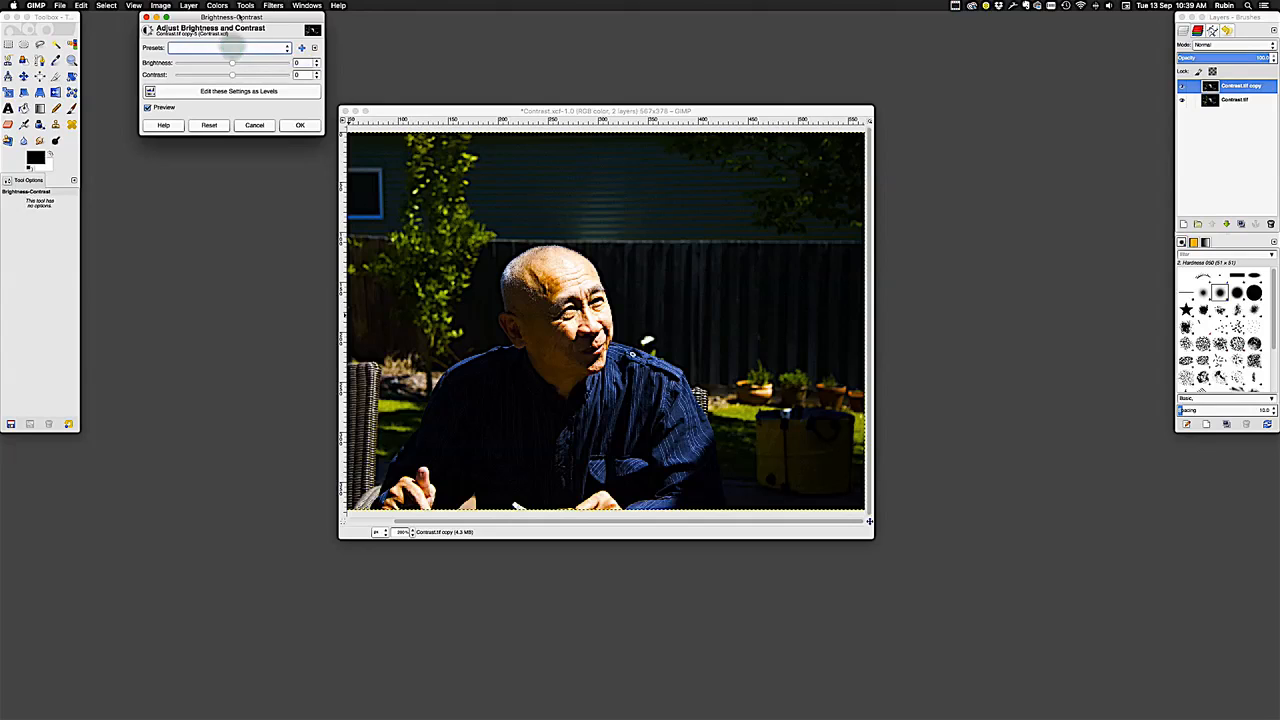
drag(239, 17, 982, 200)
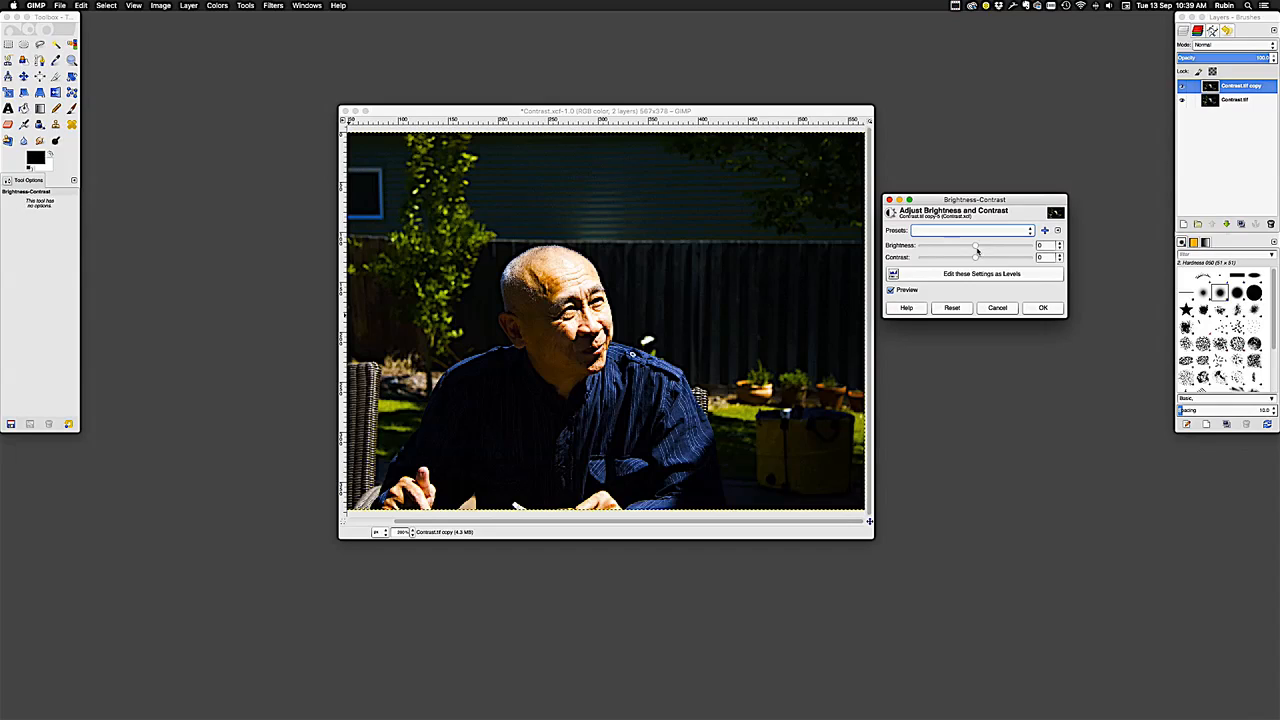
drag(976, 247, 985, 247)
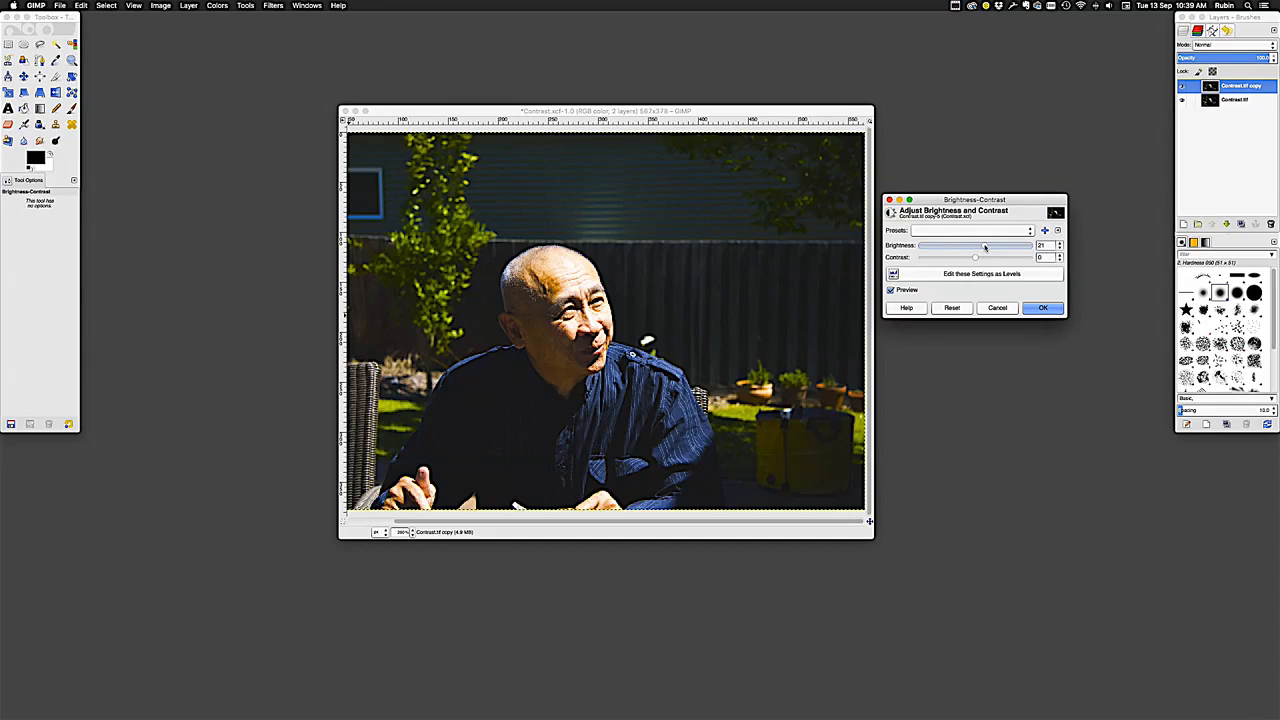
mouse_move(975, 257)
mouse_down()
mouse_move(992, 259)
mouse_move(960, 259)
mouse_up()
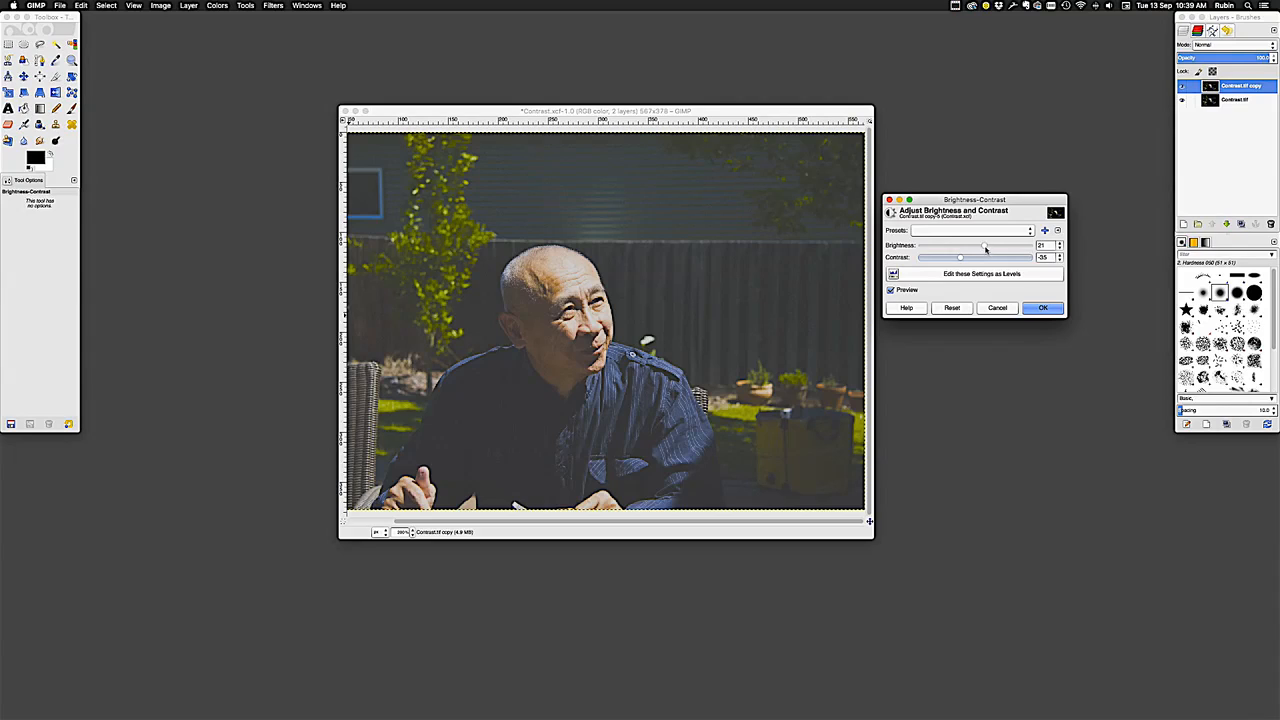
drag(983, 247, 972, 251)
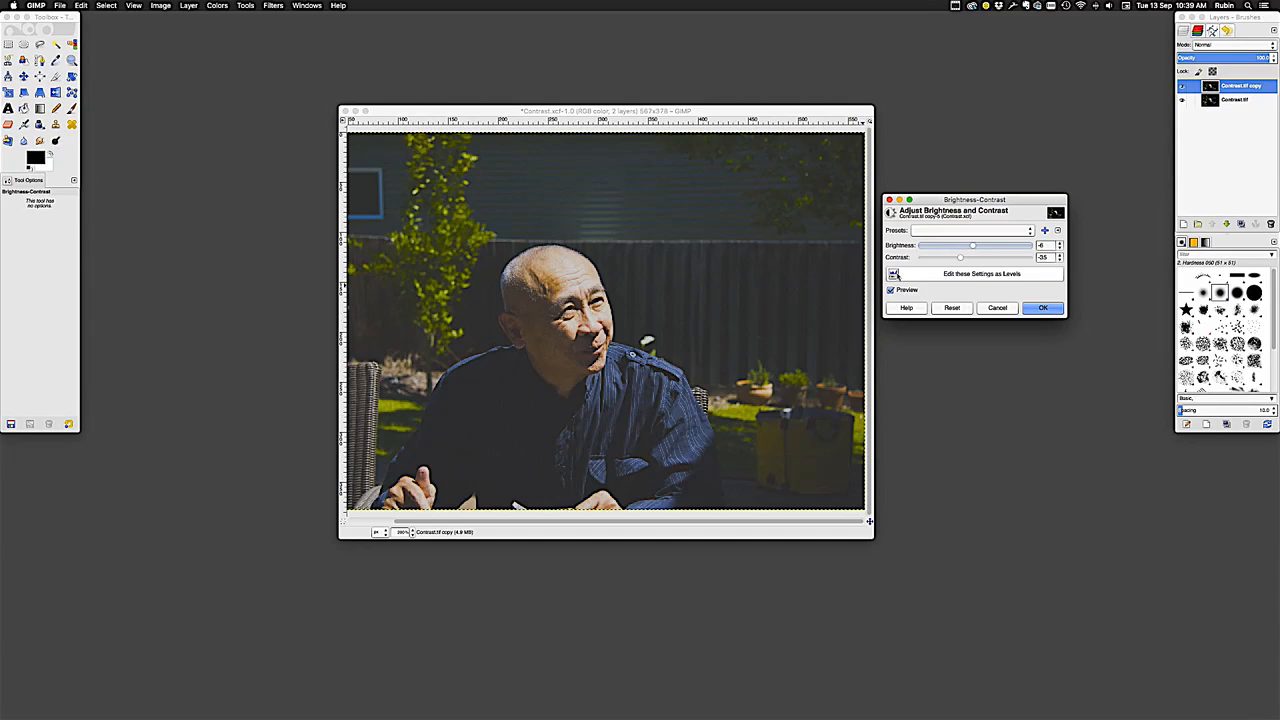
click(997, 308)
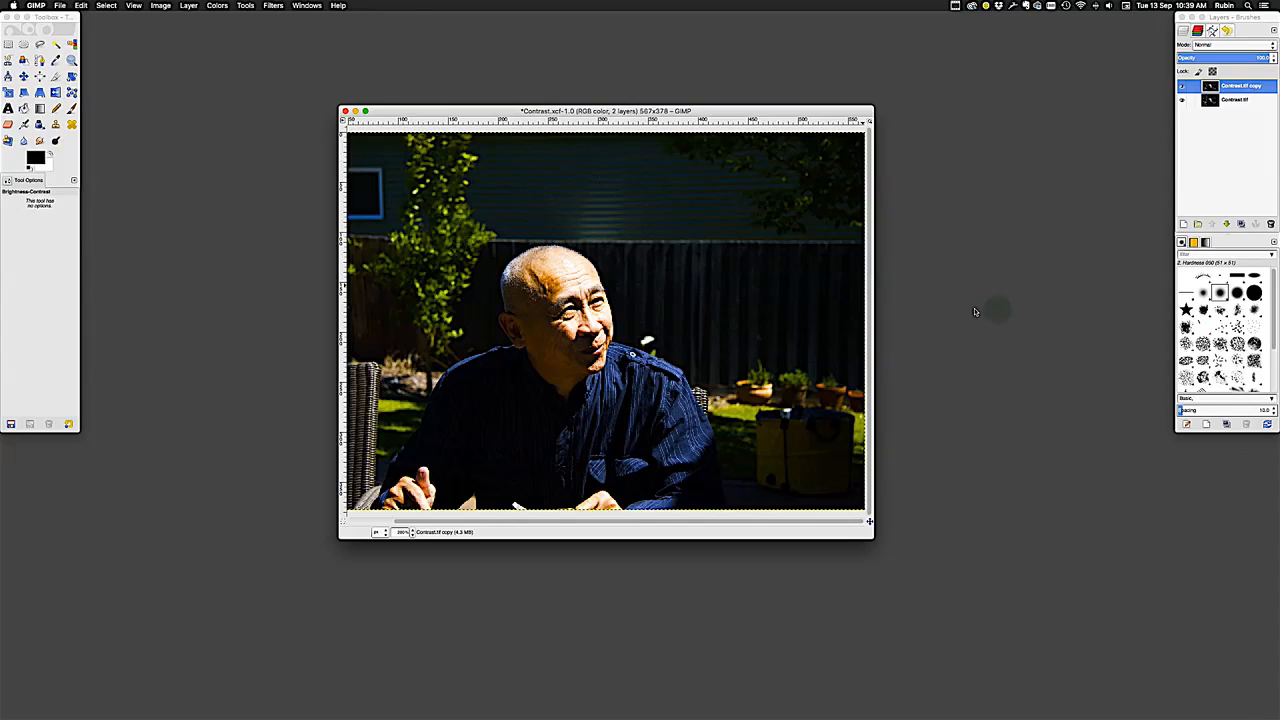
Step: Open Levels for the Contrast.tif copy layer and switch its histogram to logarithmic and back to linear
click(217, 5)
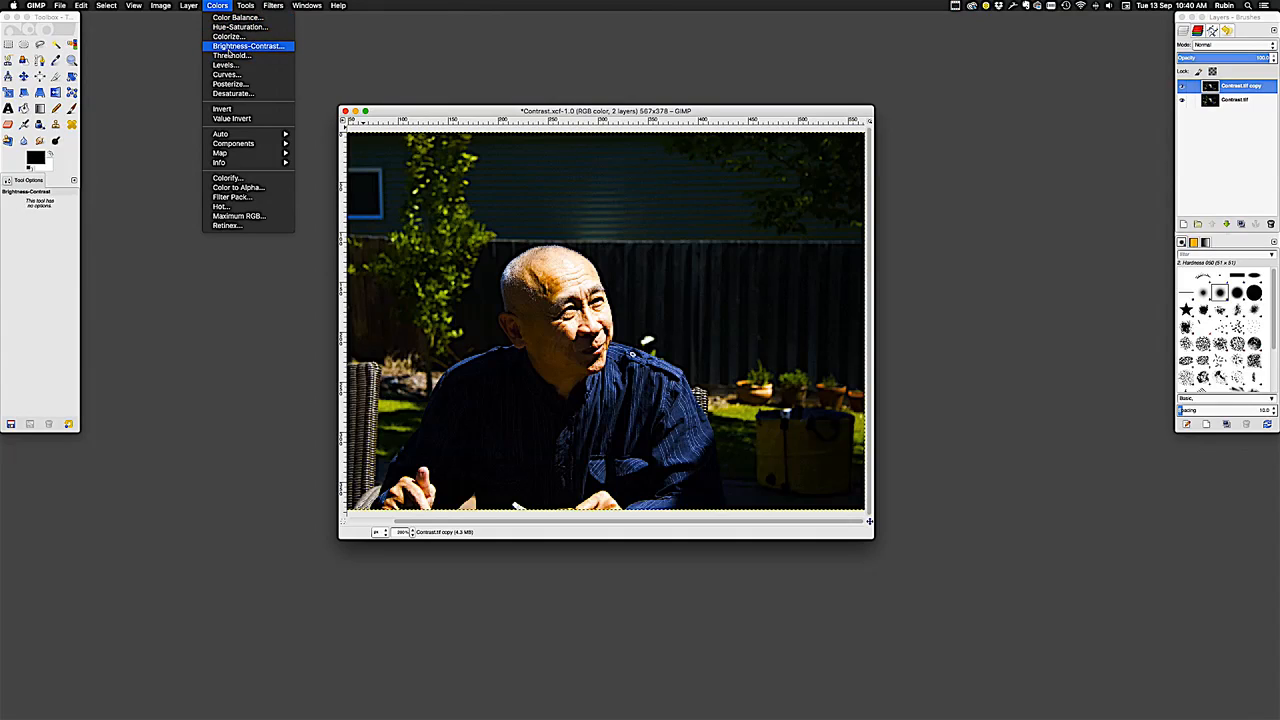
click(228, 65)
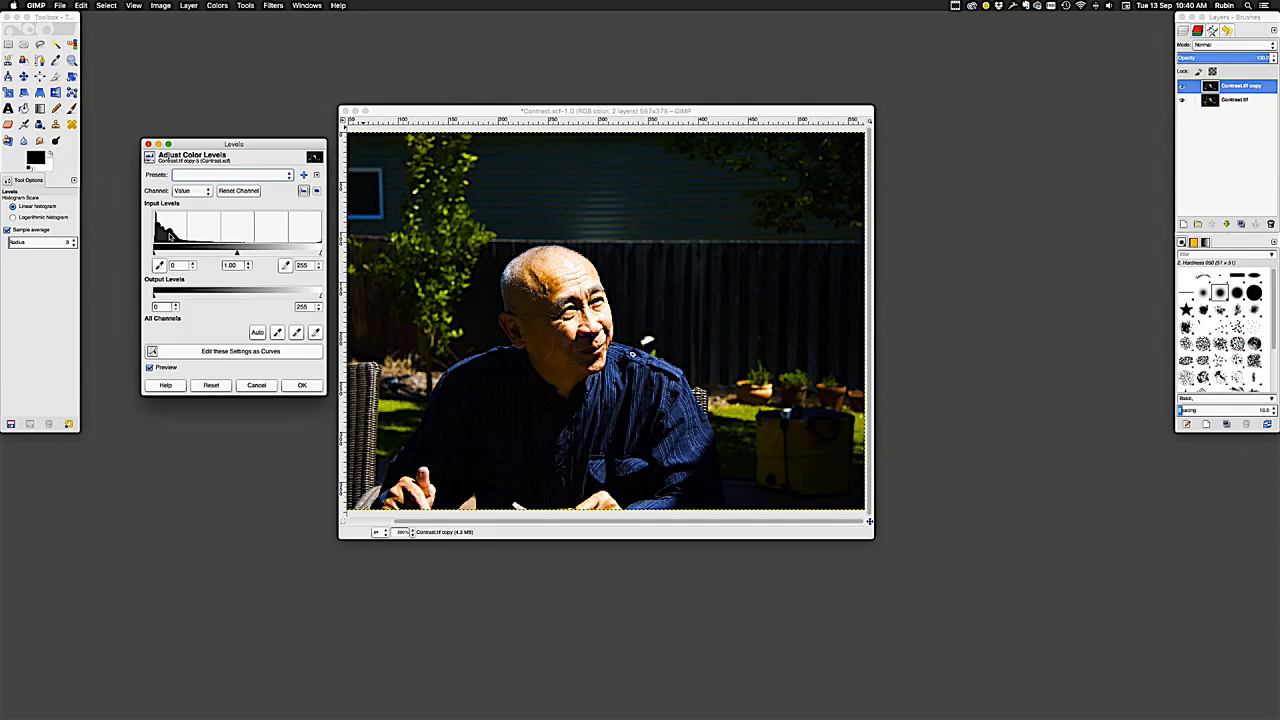
click(316, 191)
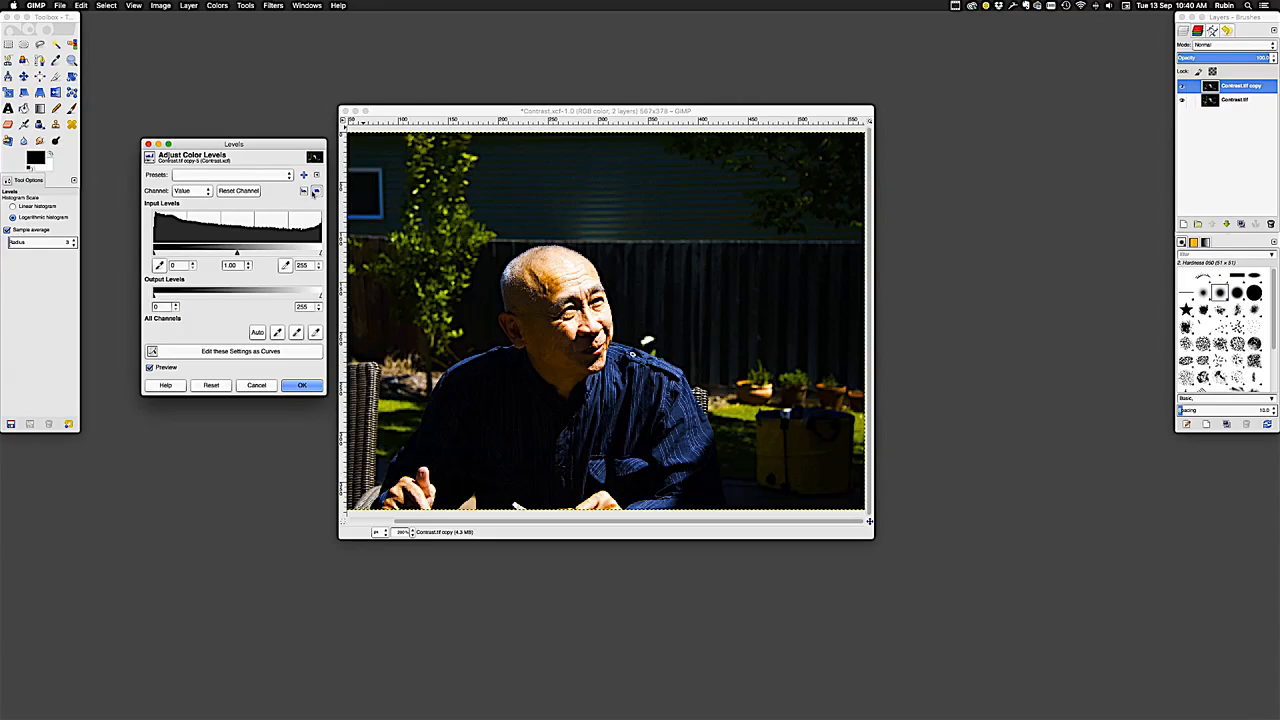
click(303, 191)
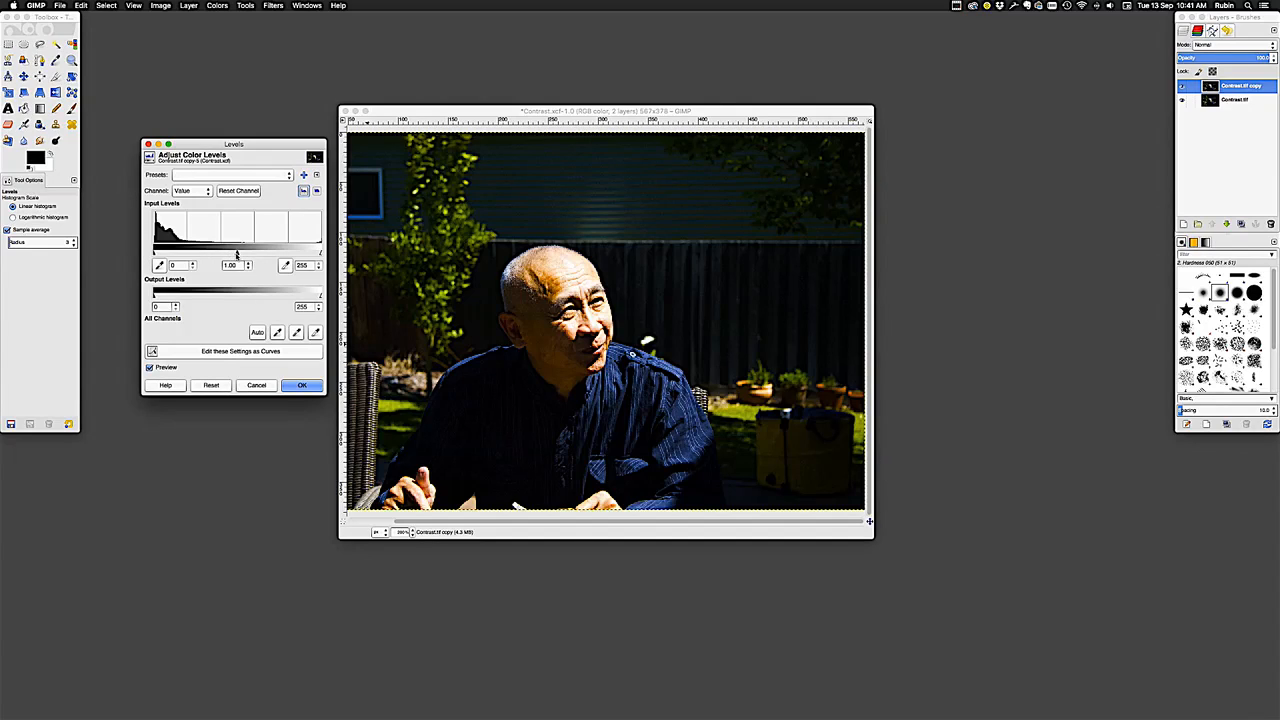
Step: Set the Levels midtone input to 1.58 and the output range to 14–240, and apply the adjustment to the duplicate layer
drag(236, 254, 221, 254)
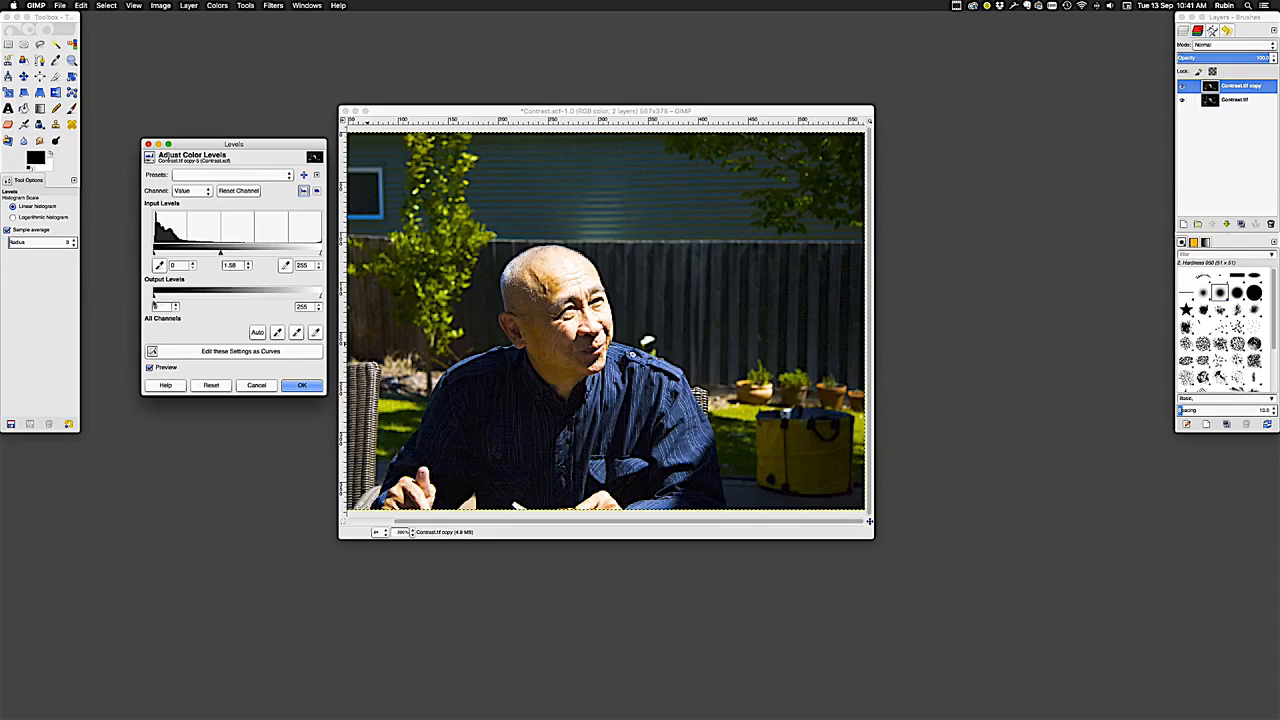
drag(152, 297, 161, 297)
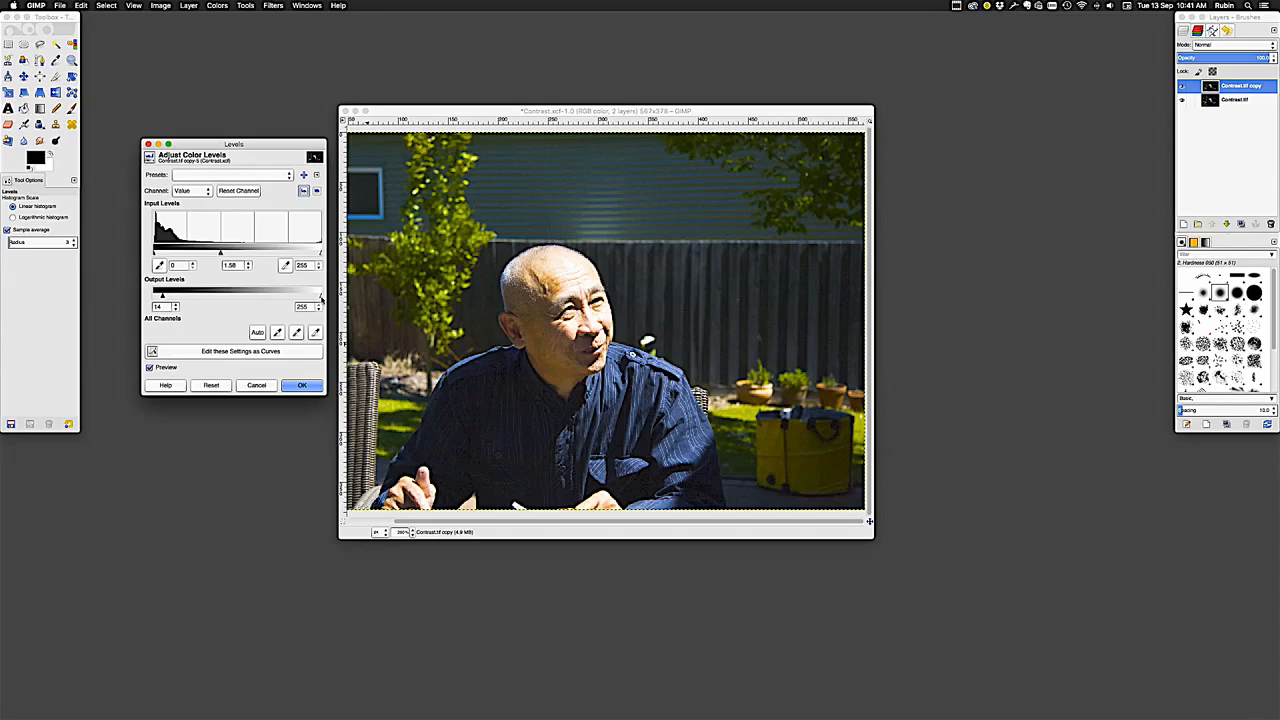
drag(321, 298, 312, 300)
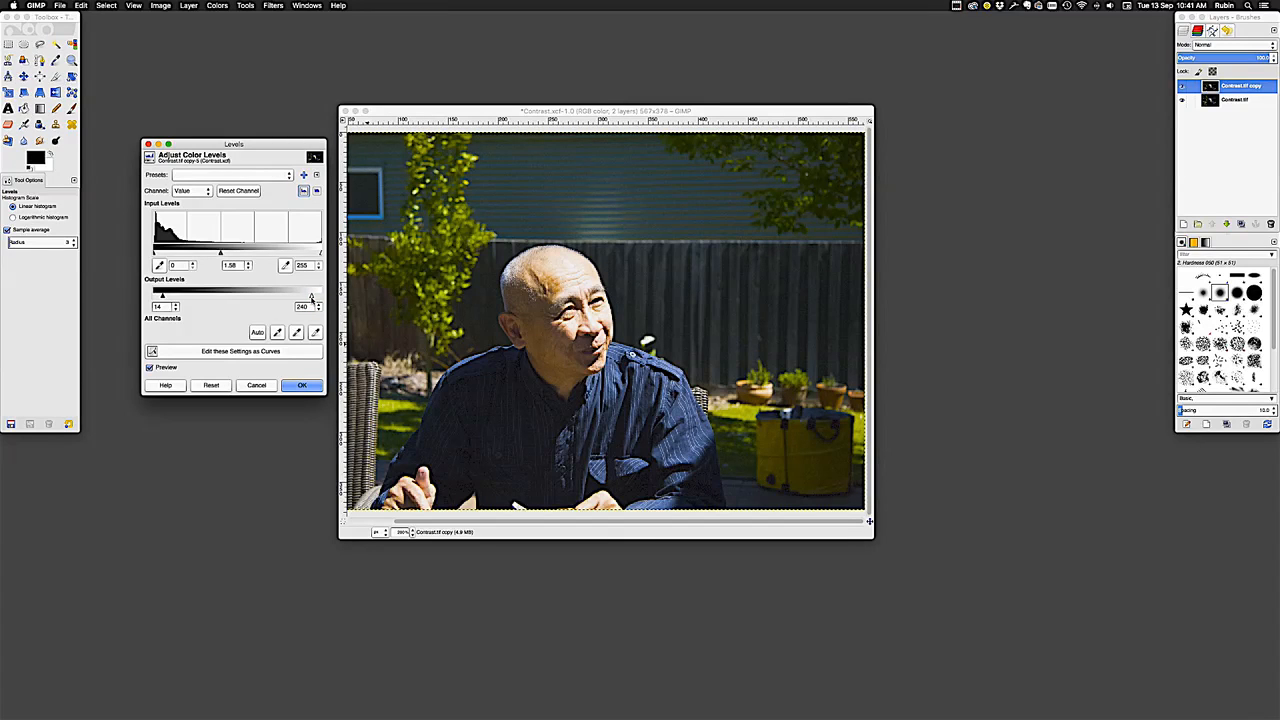
click(301, 387)
click(301, 387)
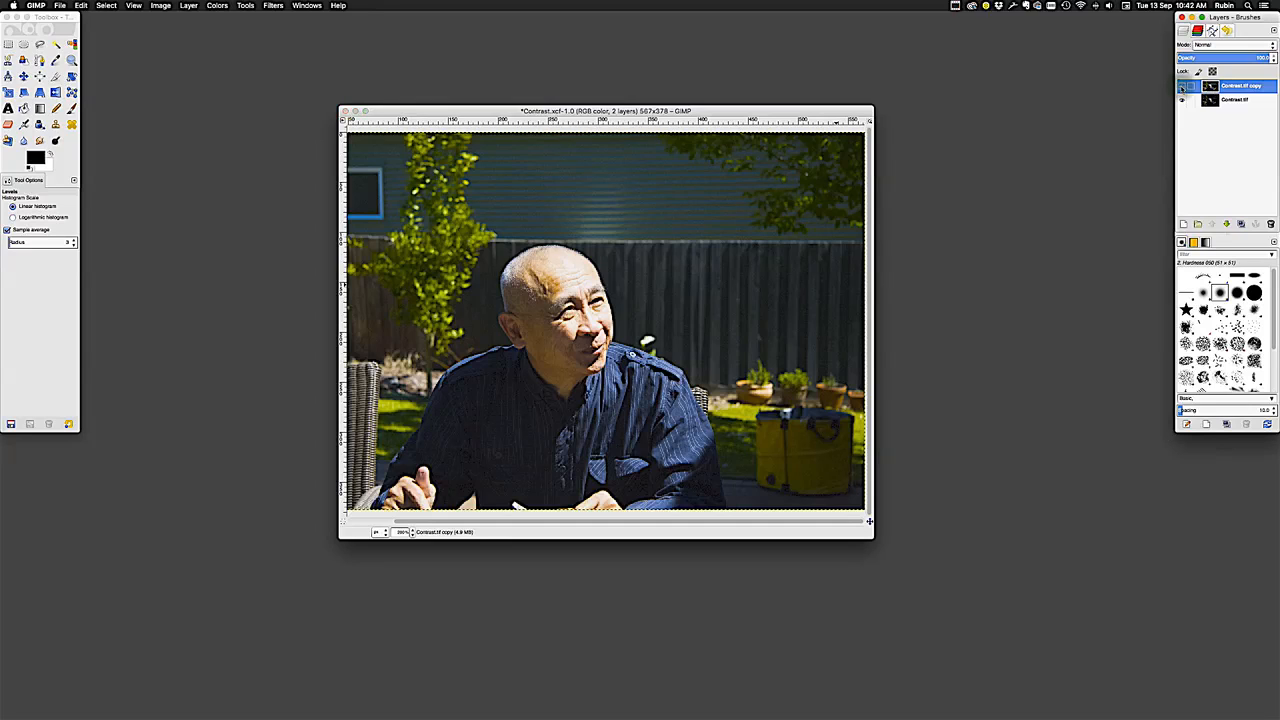
Step: Hide and show the corrected Contrast.tif copy layer twice to compare it with the original beneath
click(1182, 87)
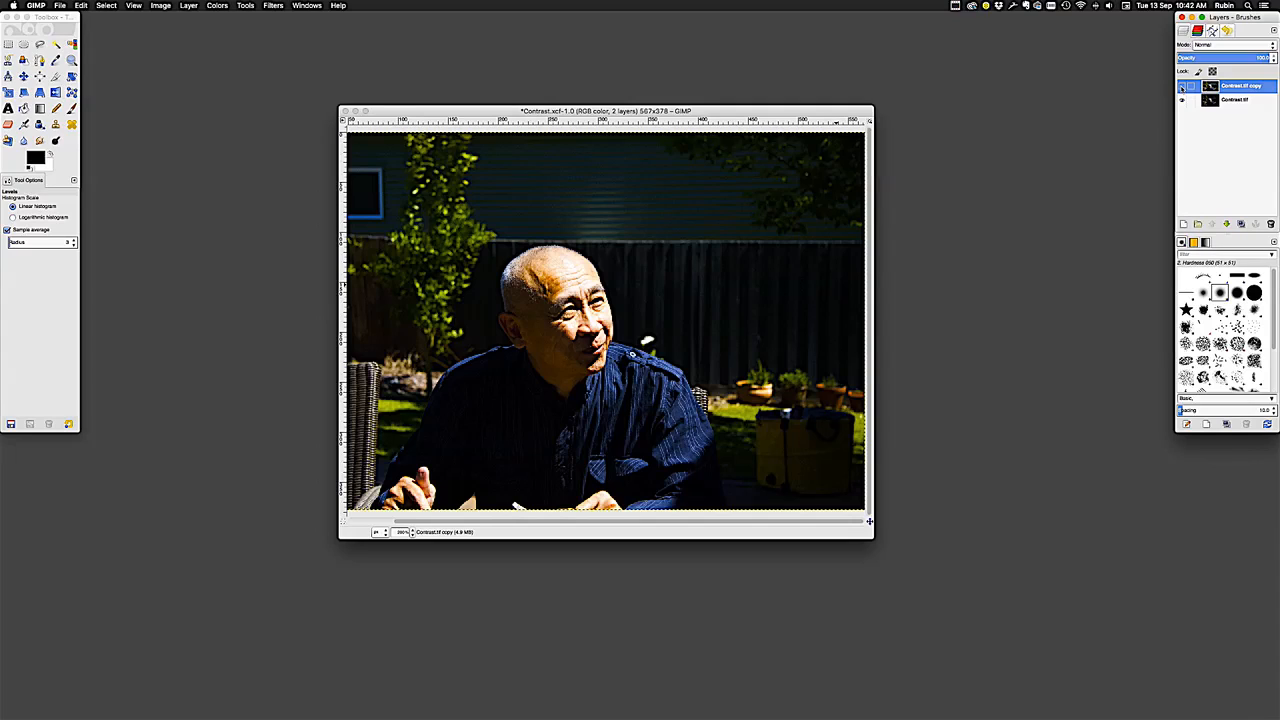
click(1182, 87)
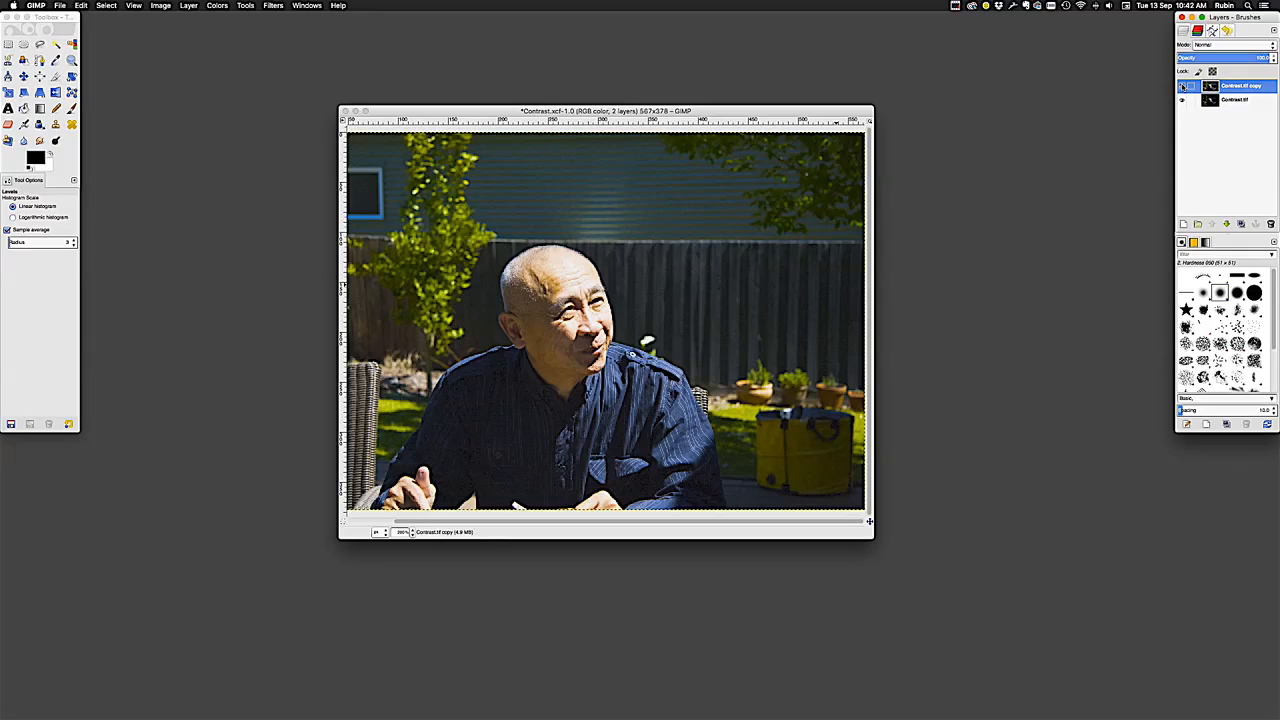
click(1183, 88)
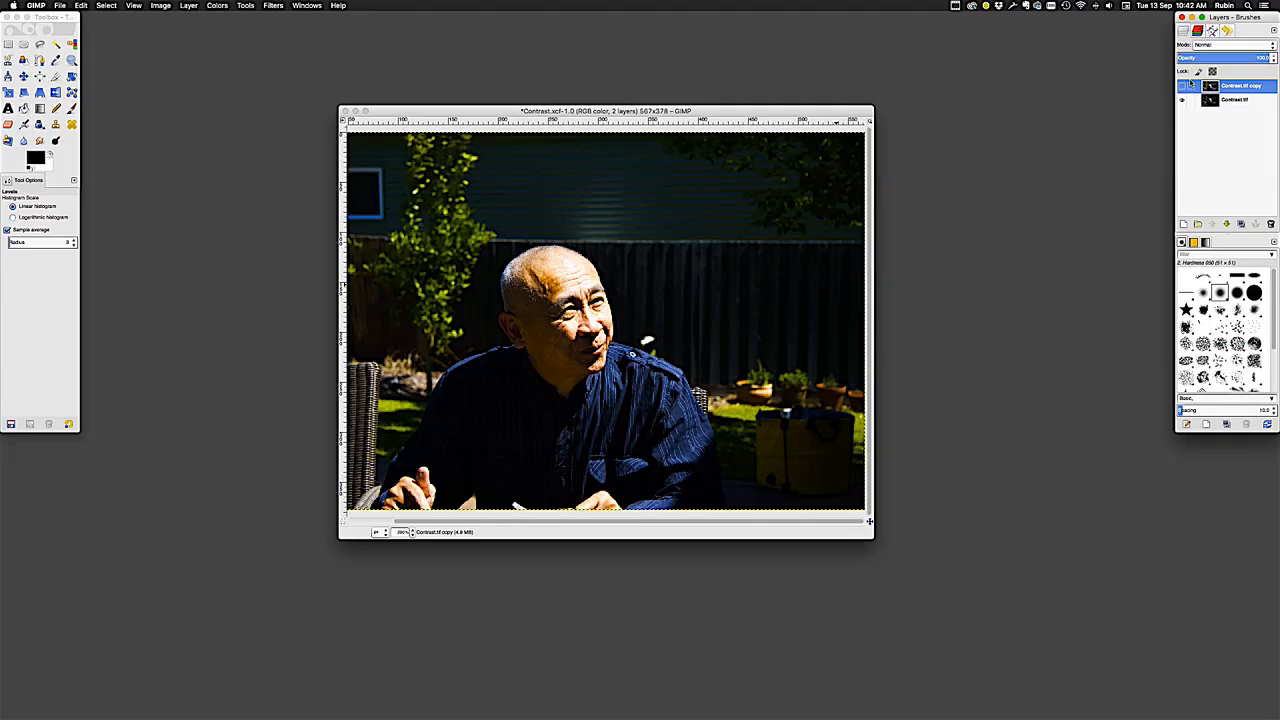
click(1183, 88)
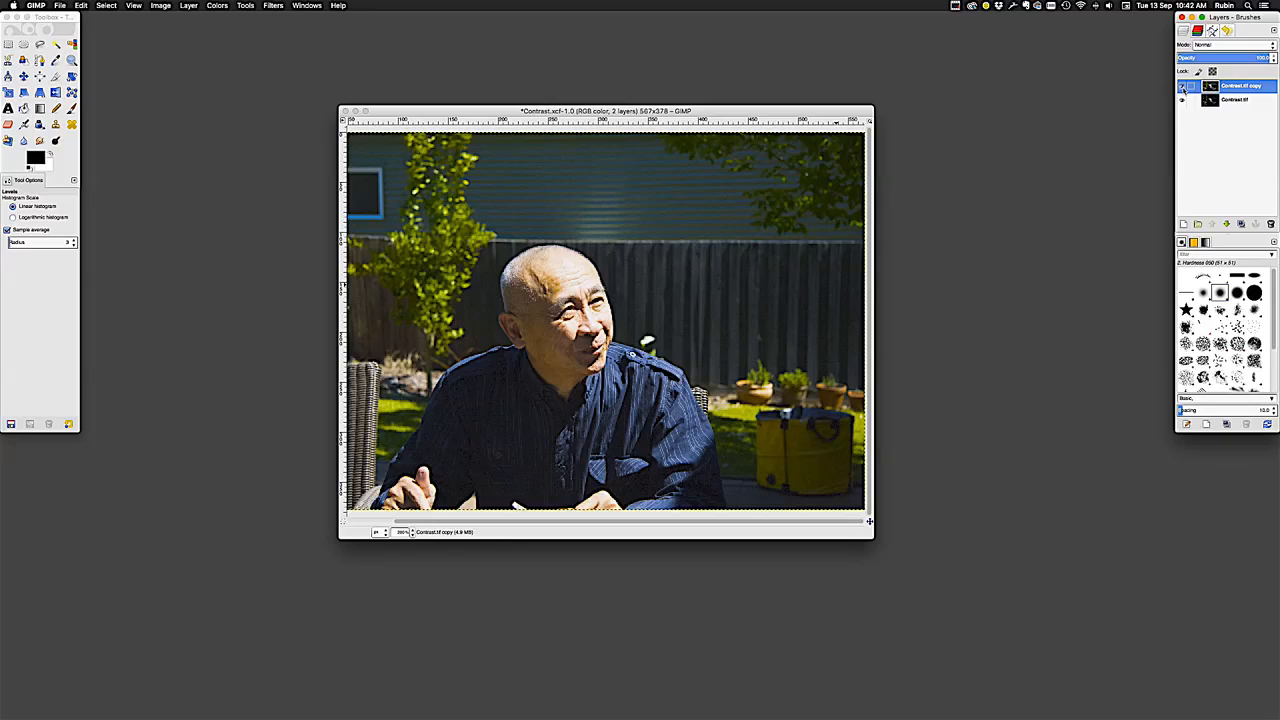
Step: Hide both layers, show the corrected copy on its own, and make the original Contrast.tif layer visible again
click(1183, 88)
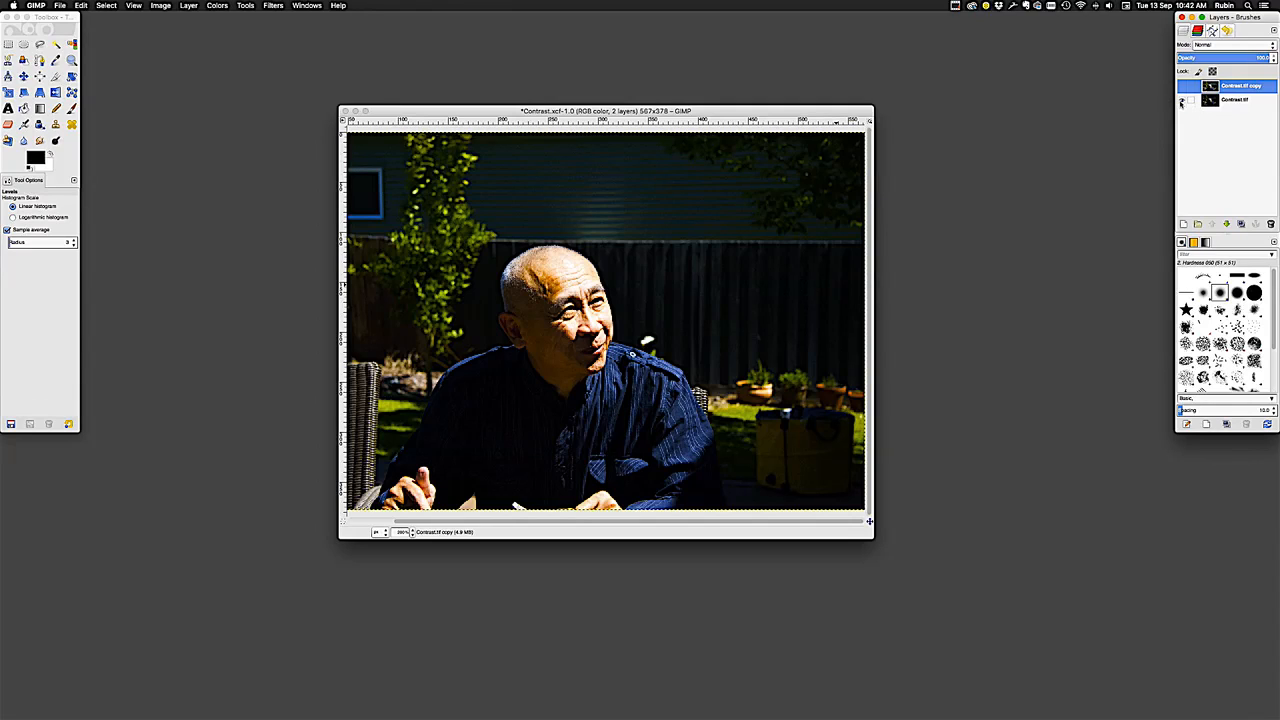
click(1181, 103)
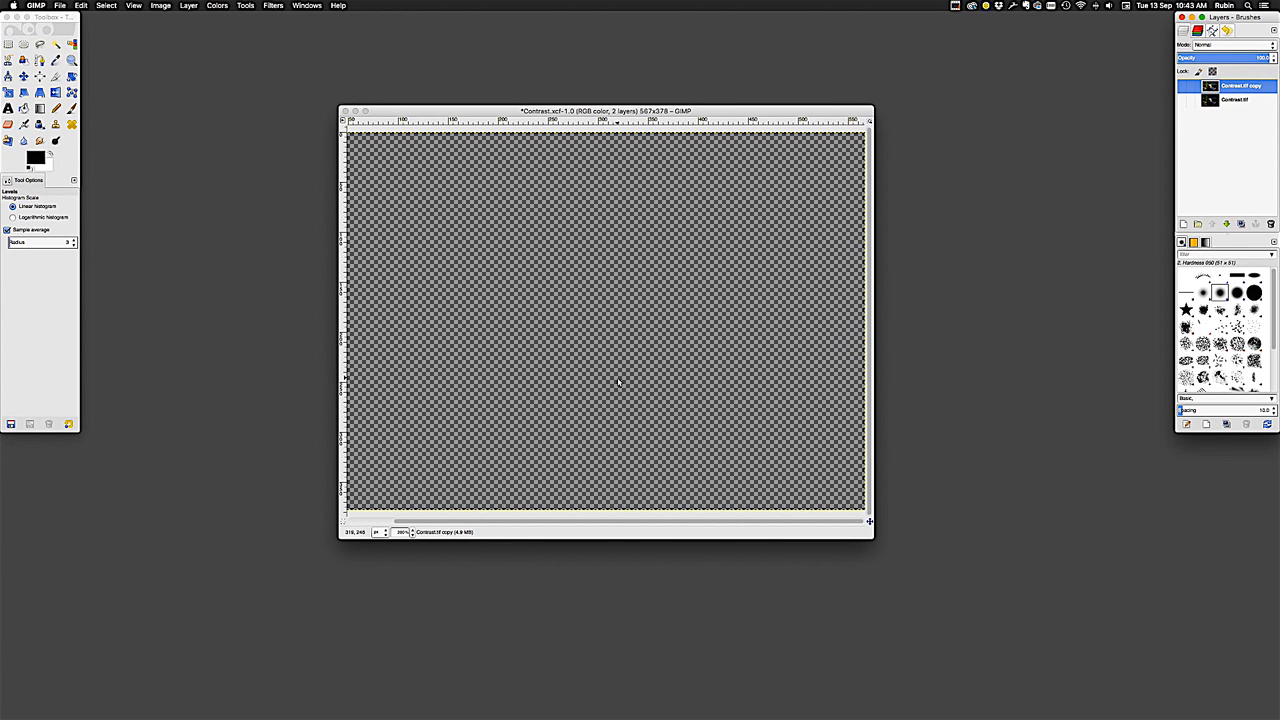
click(1183, 88)
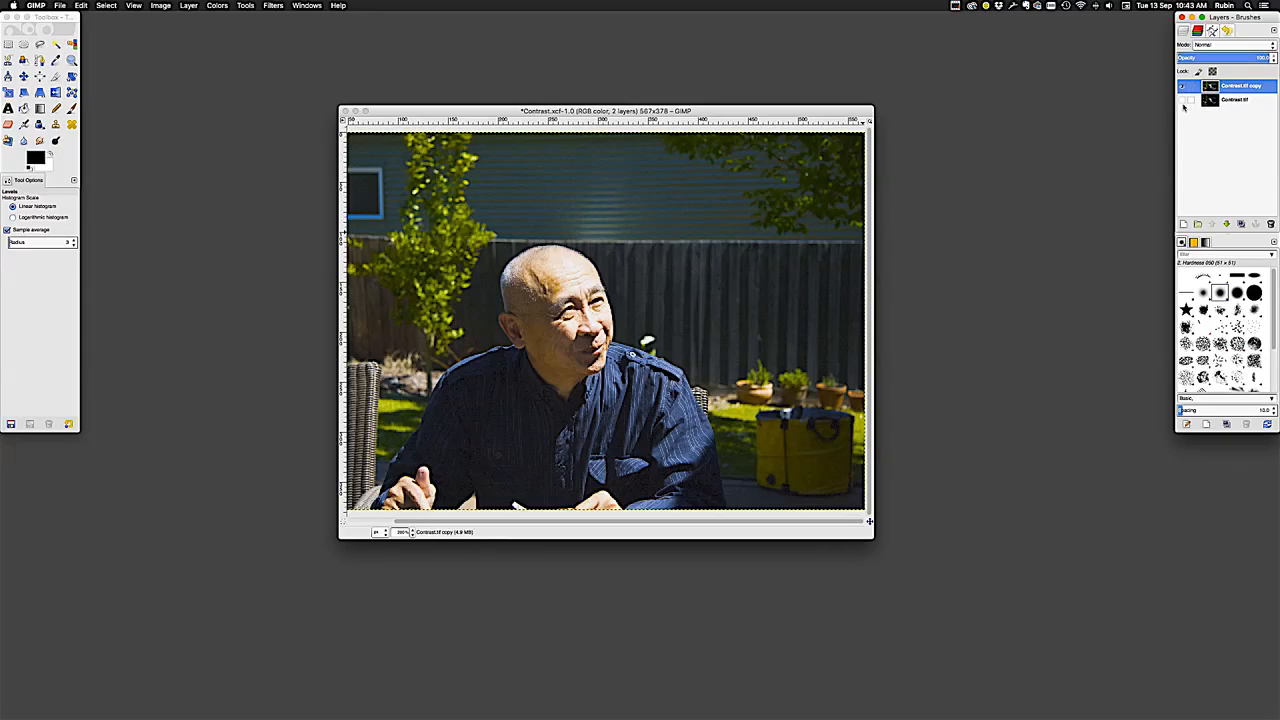
click(1181, 101)
click(1181, 101)
click(1181, 101)
Step: Enlarge the image window and outline a crop area of about 527 × 343 px over most of the photo
click(53, 77)
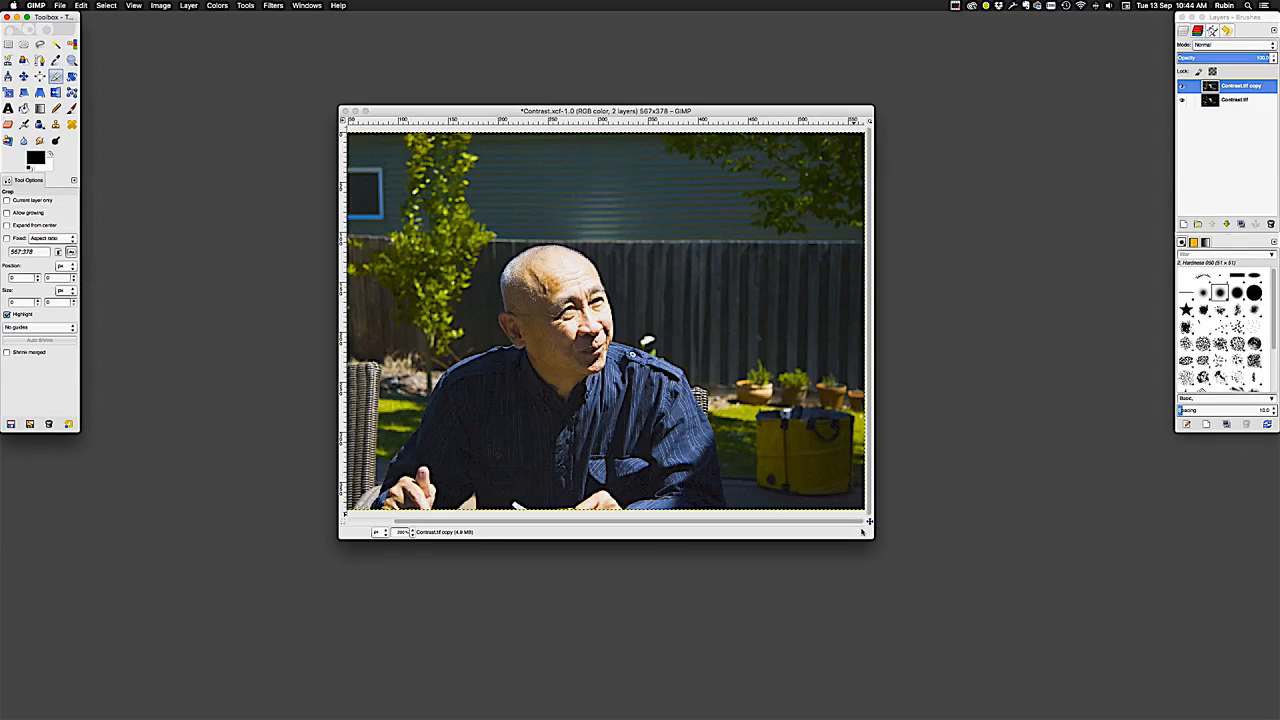
drag(870, 536, 1041, 607)
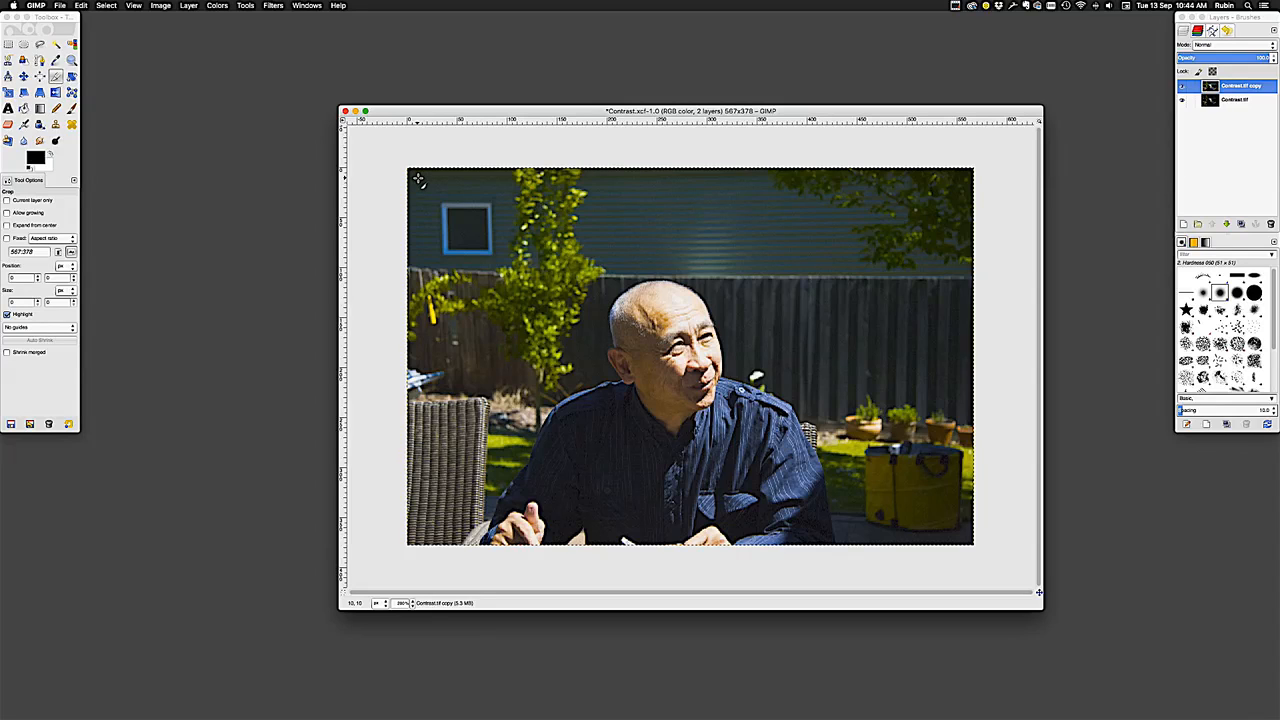
drag(419, 179, 945, 523)
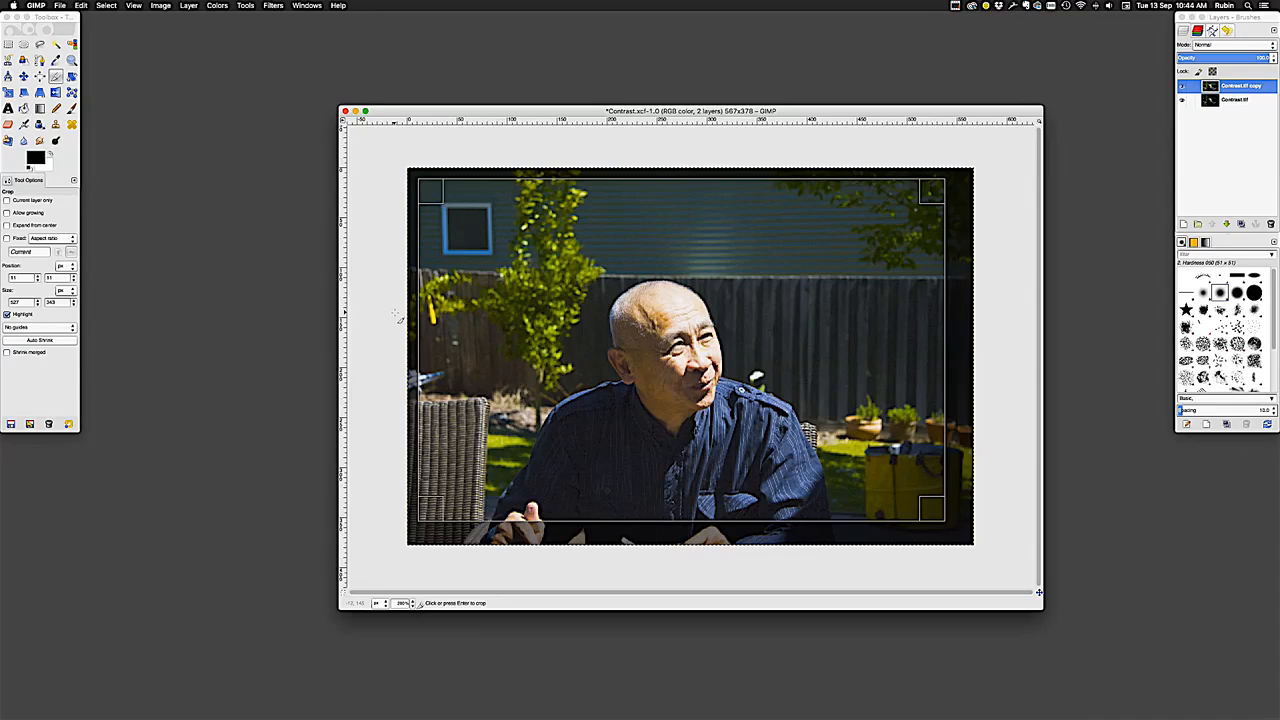
Step: Lower the crop area's upper edge and adjust both its sides, giving an area of about 527 × 318 px
right_click(424, 190)
click(421, 190)
drag(432, 193, 461, 219)
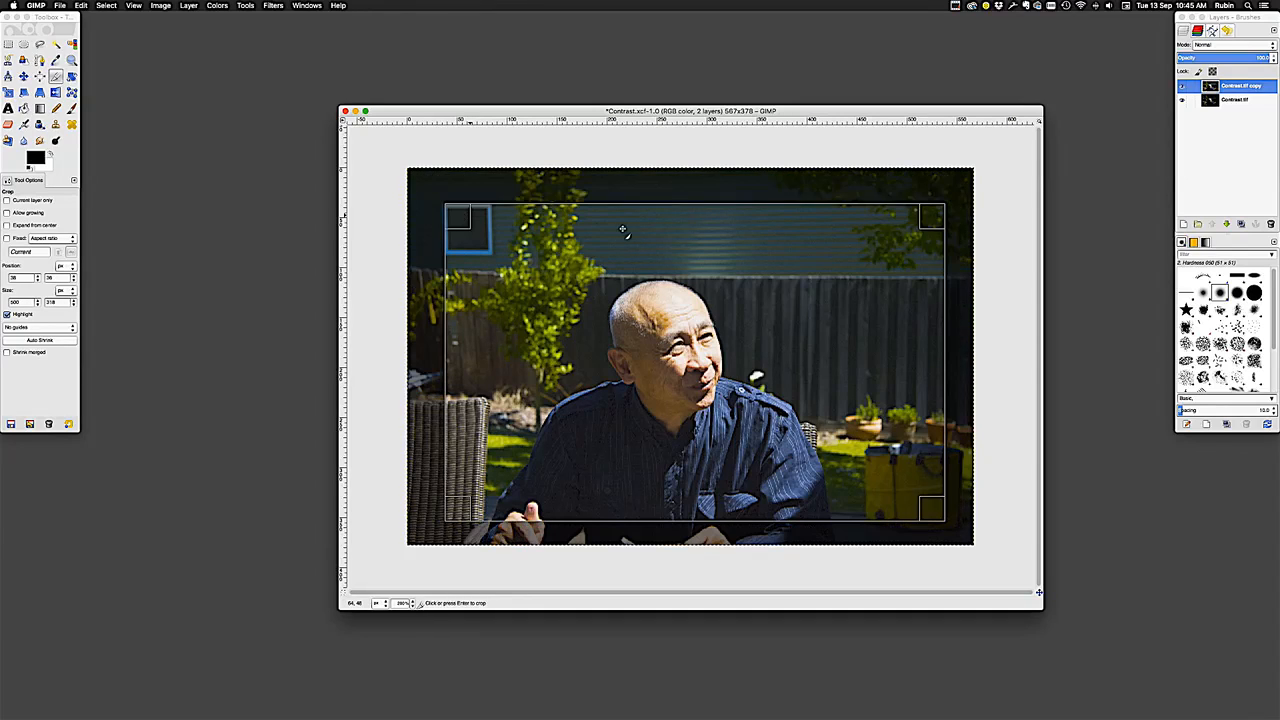
drag(942, 217, 934, 217)
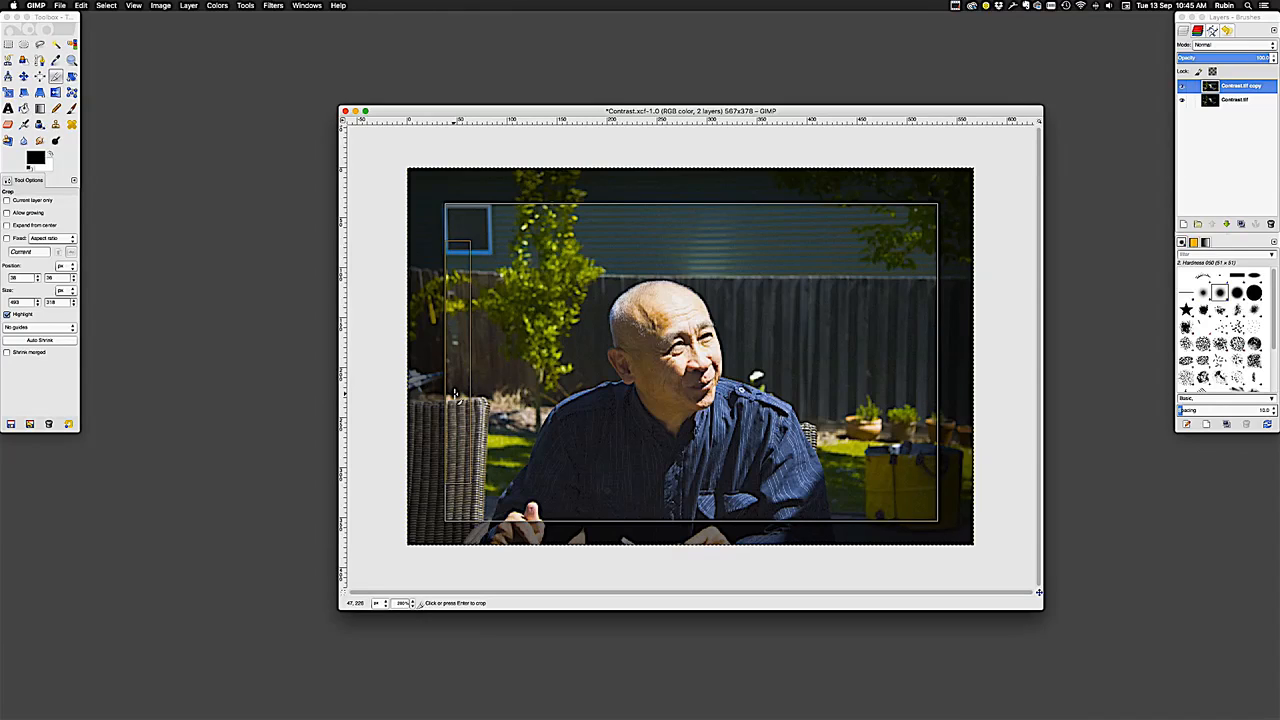
drag(455, 393, 435, 395)
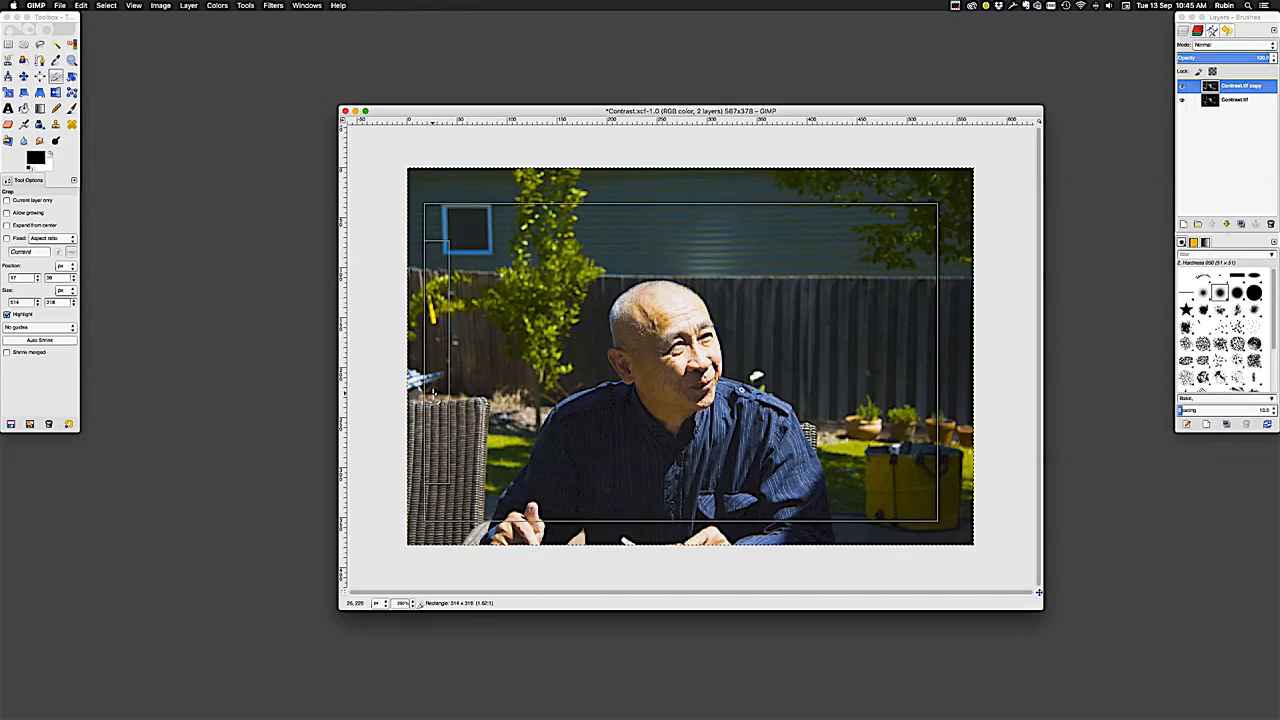
mouse_move(922, 394)
mouse_down()
mouse_move(896, 395)
mouse_move(935, 398)
mouse_up()
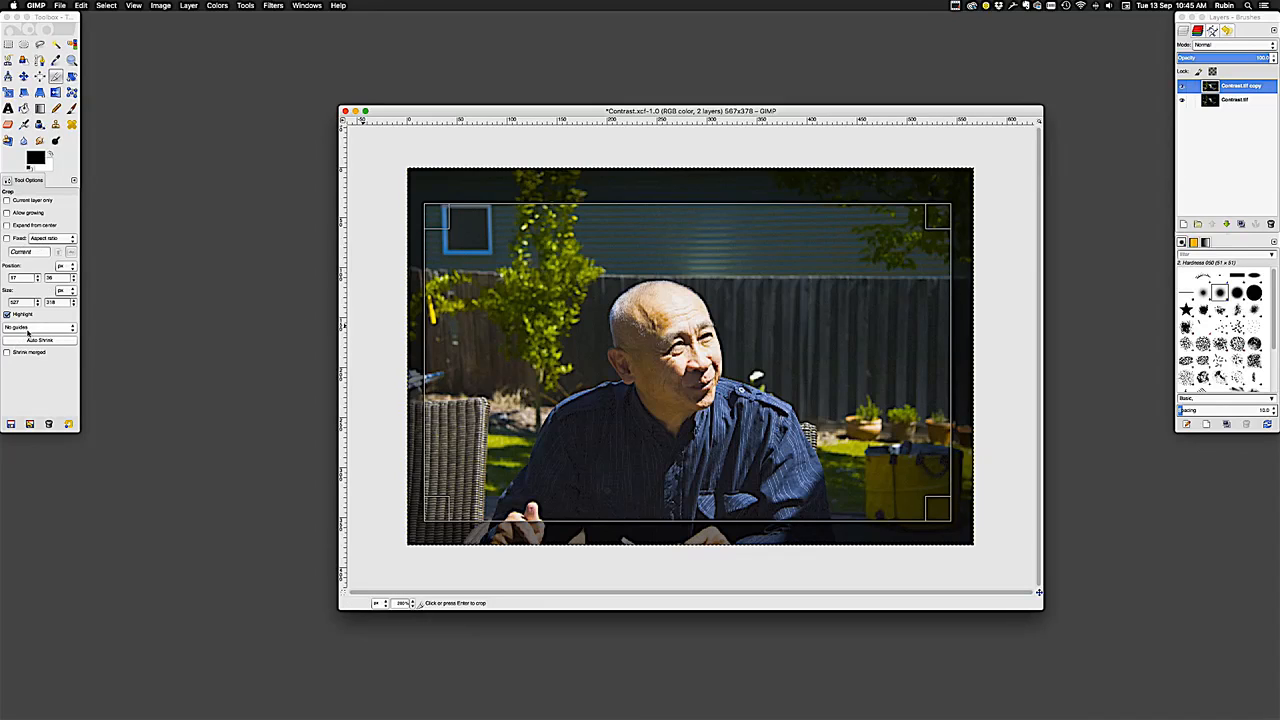
Step: Try center-line guides on the crop area, turn off its highlight, and set the guides to Rule of thirds
scroll(30, 329, down, 2)
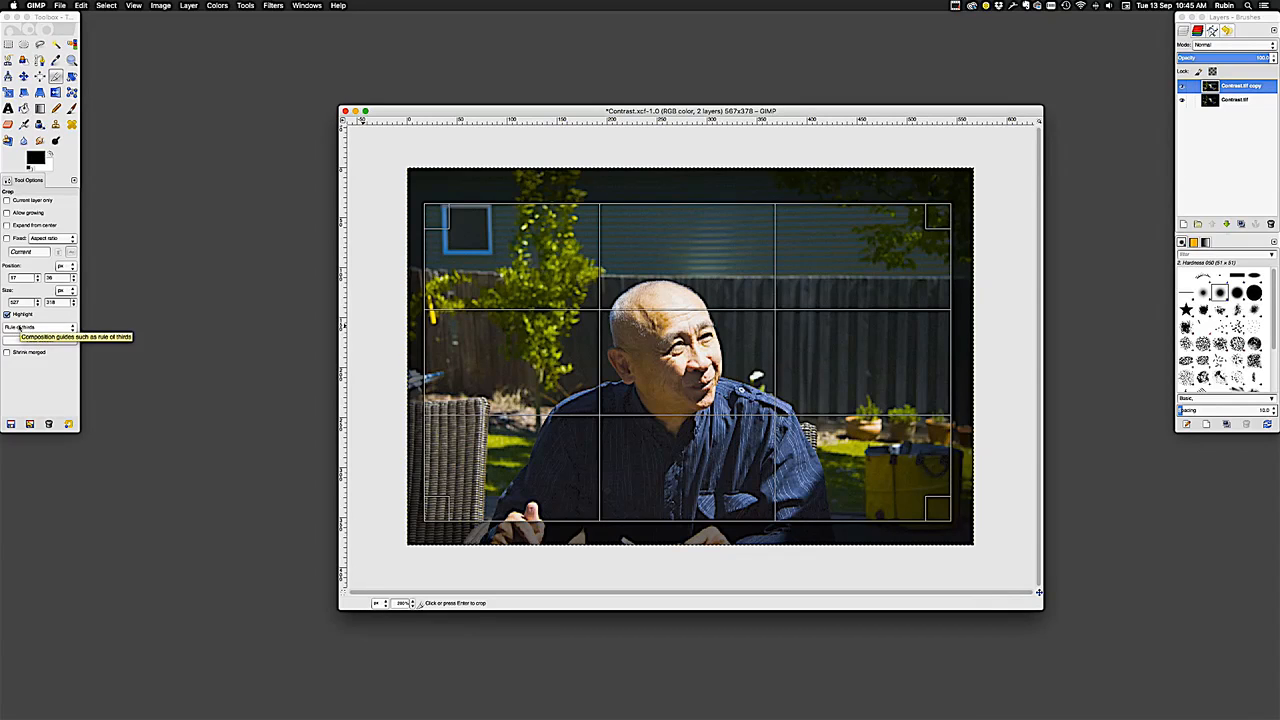
click(21, 328)
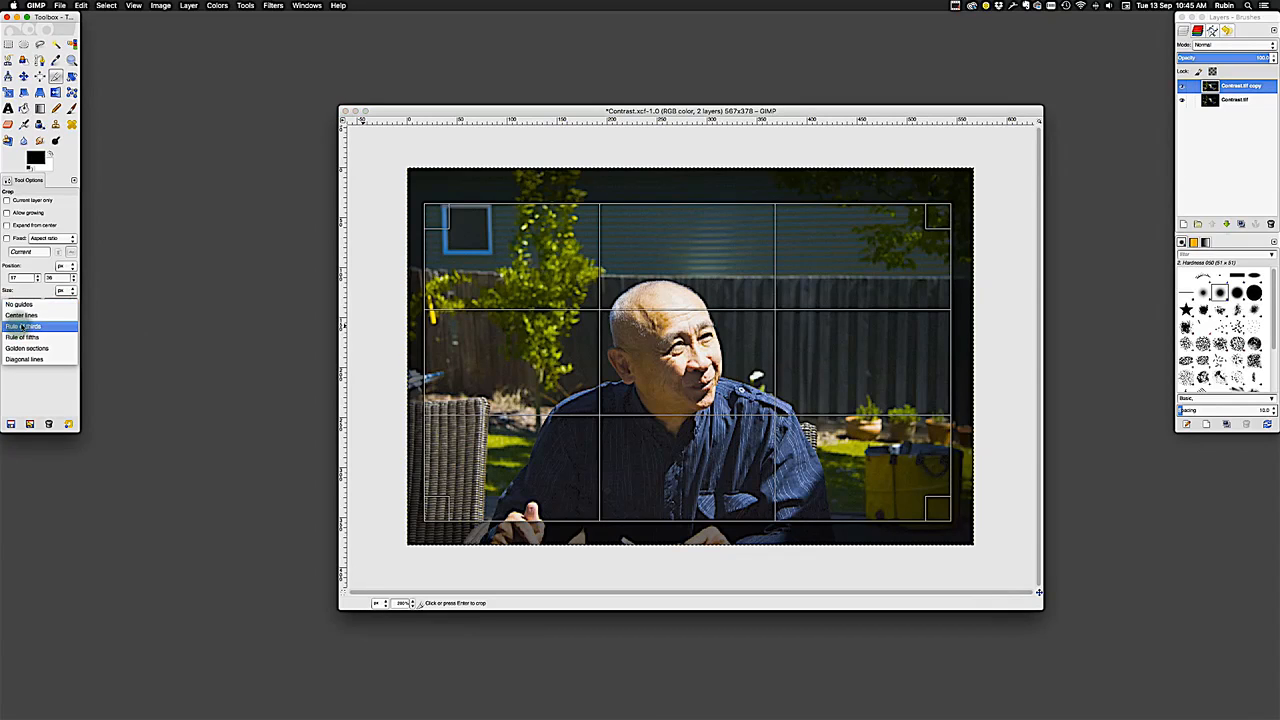
click(30, 315)
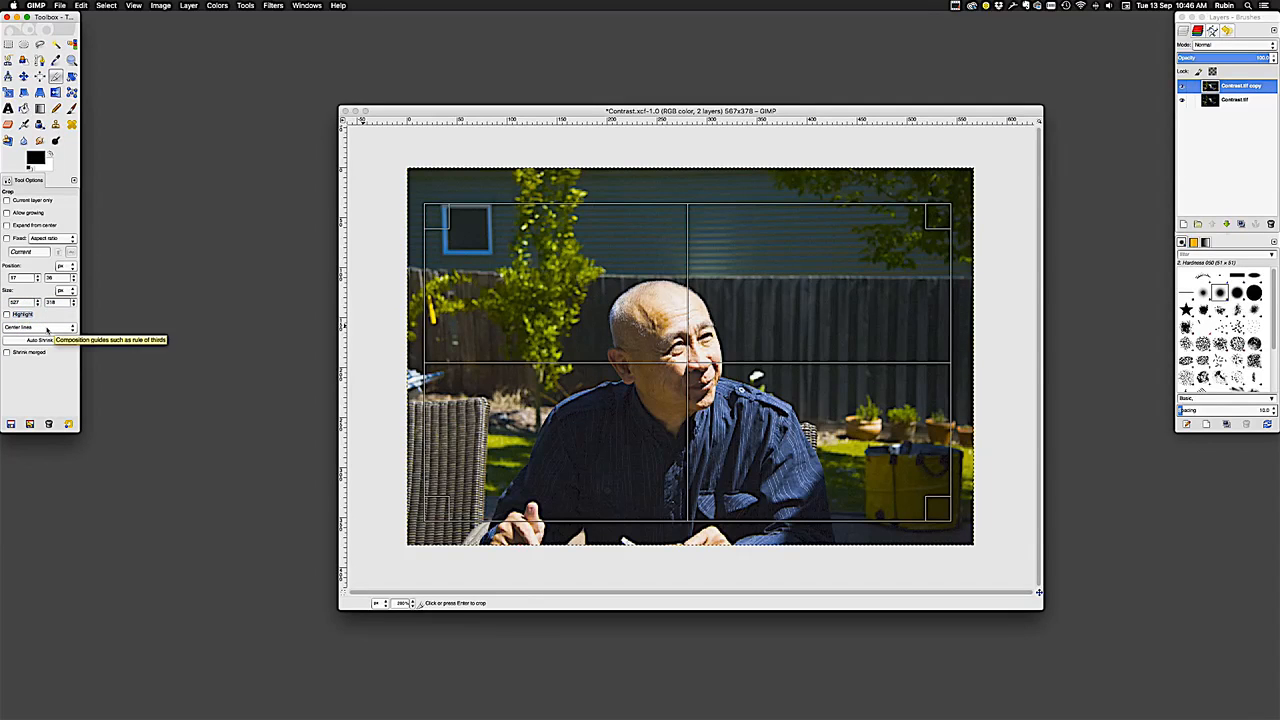
click(46, 329)
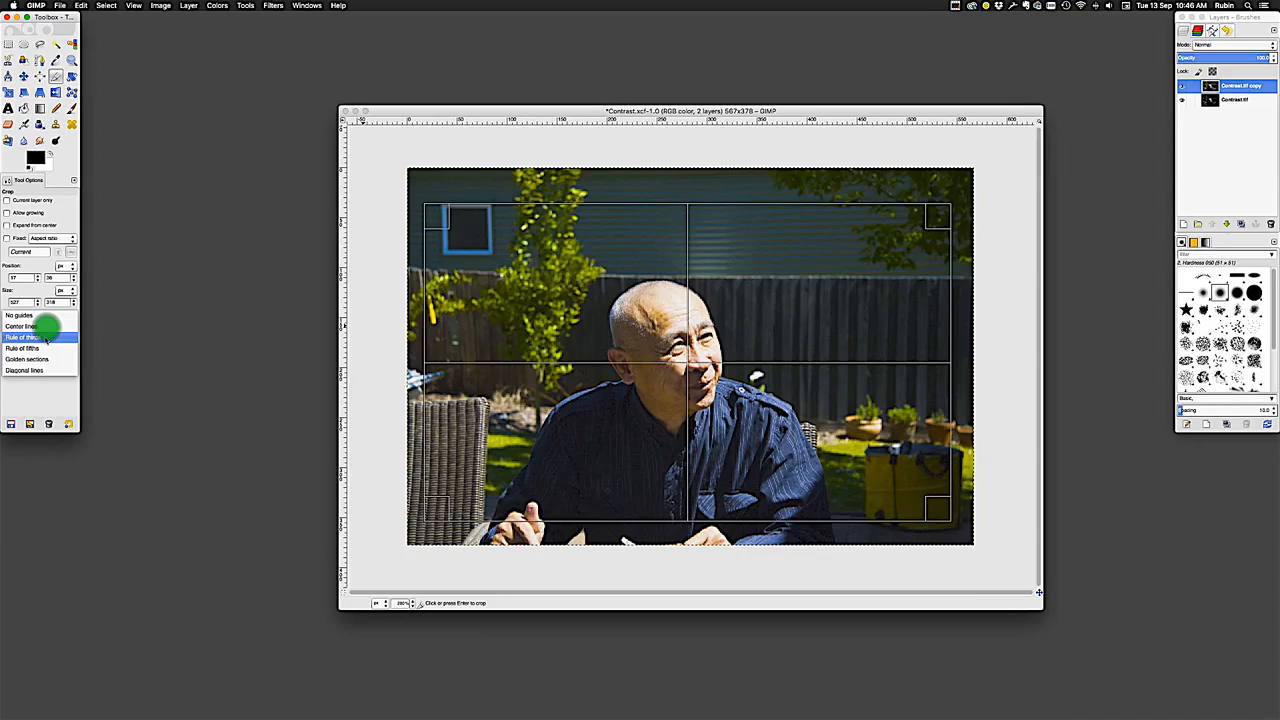
click(42, 340)
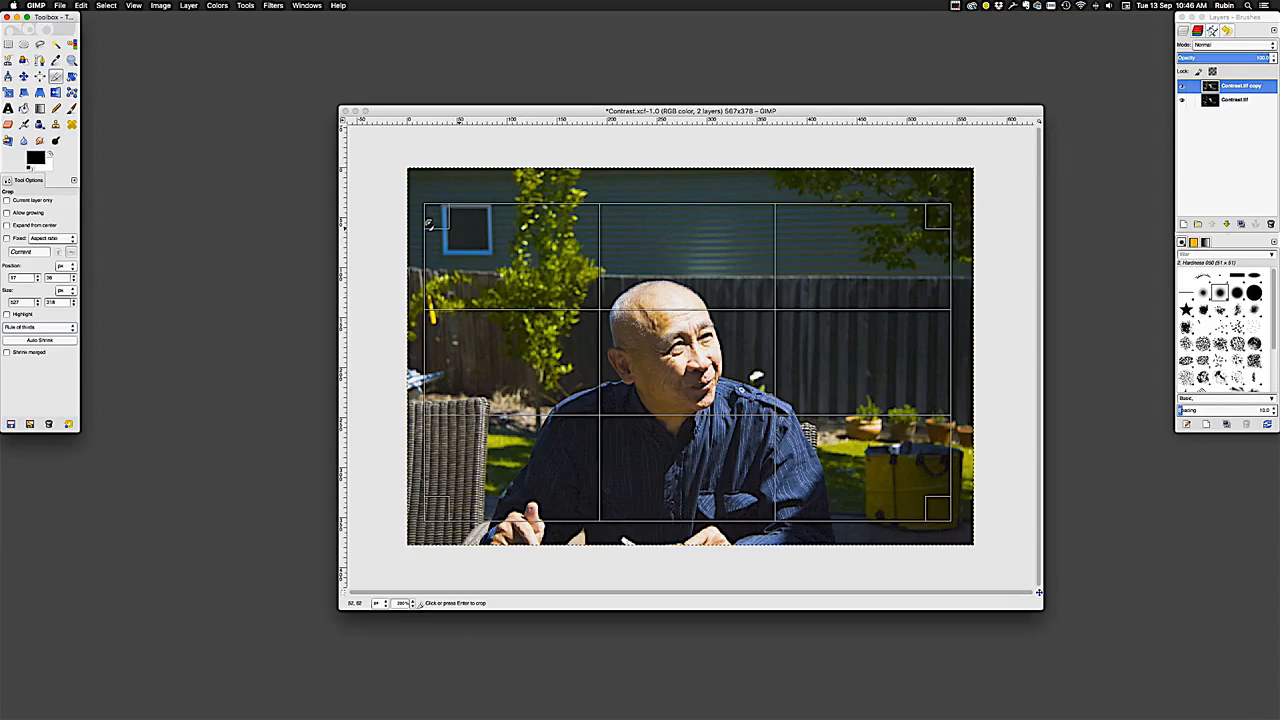
Step: Shrink the crop area to 409 × 266 px with a rule-of-thirds intersection on the man's face, and crop the image
drag(437, 218, 563, 273)
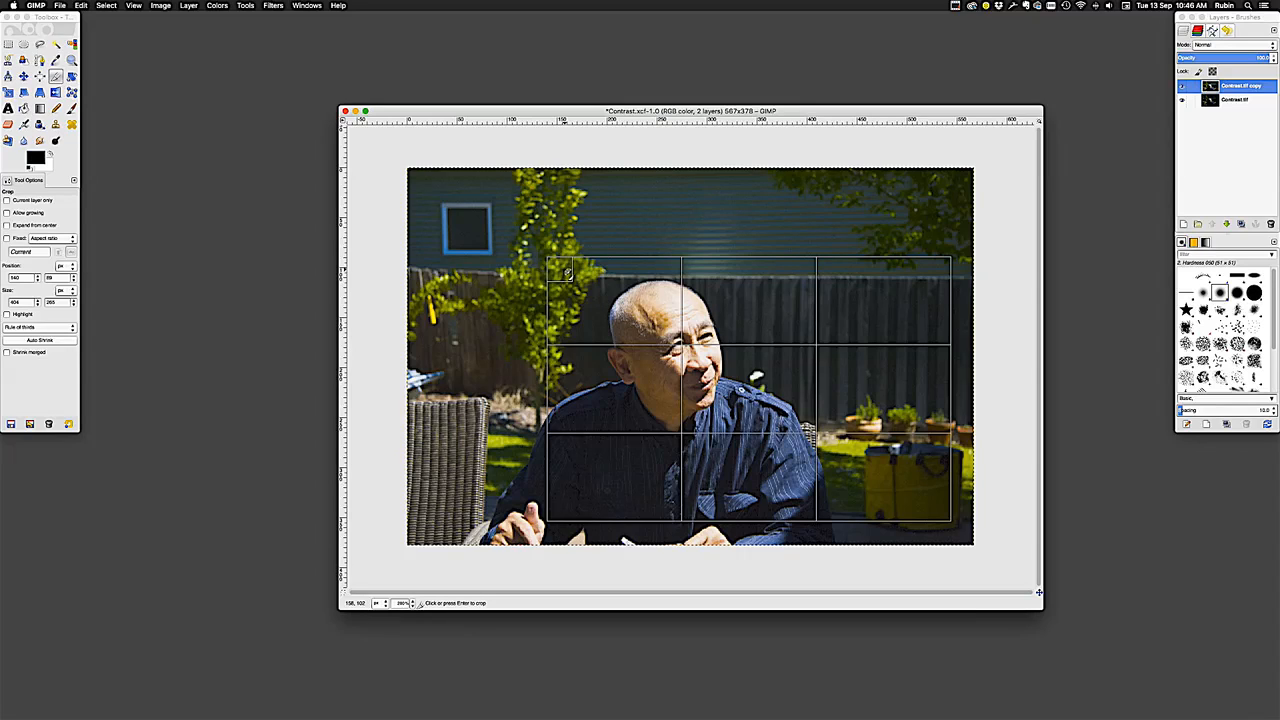
mouse_move(565, 272)
mouse_down()
mouse_move(471, 228)
mouse_move(420, 183)
mouse_move(562, 272)
mouse_up()
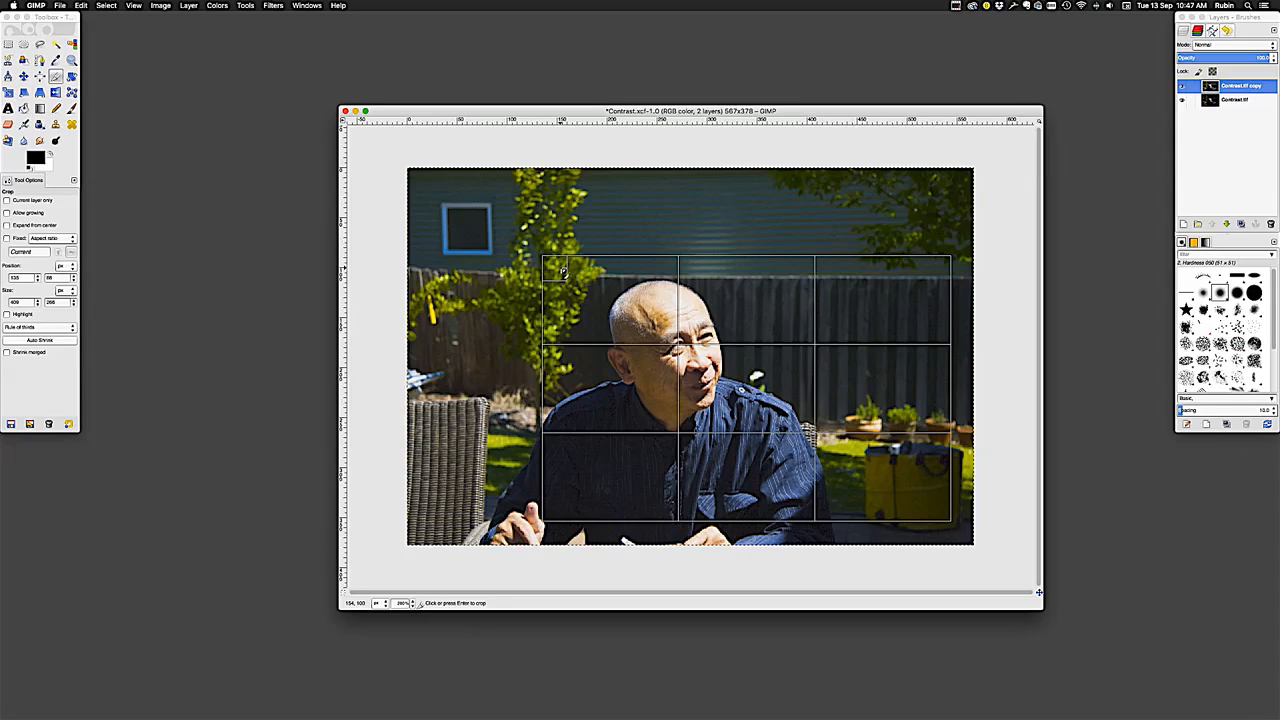
key(Return)
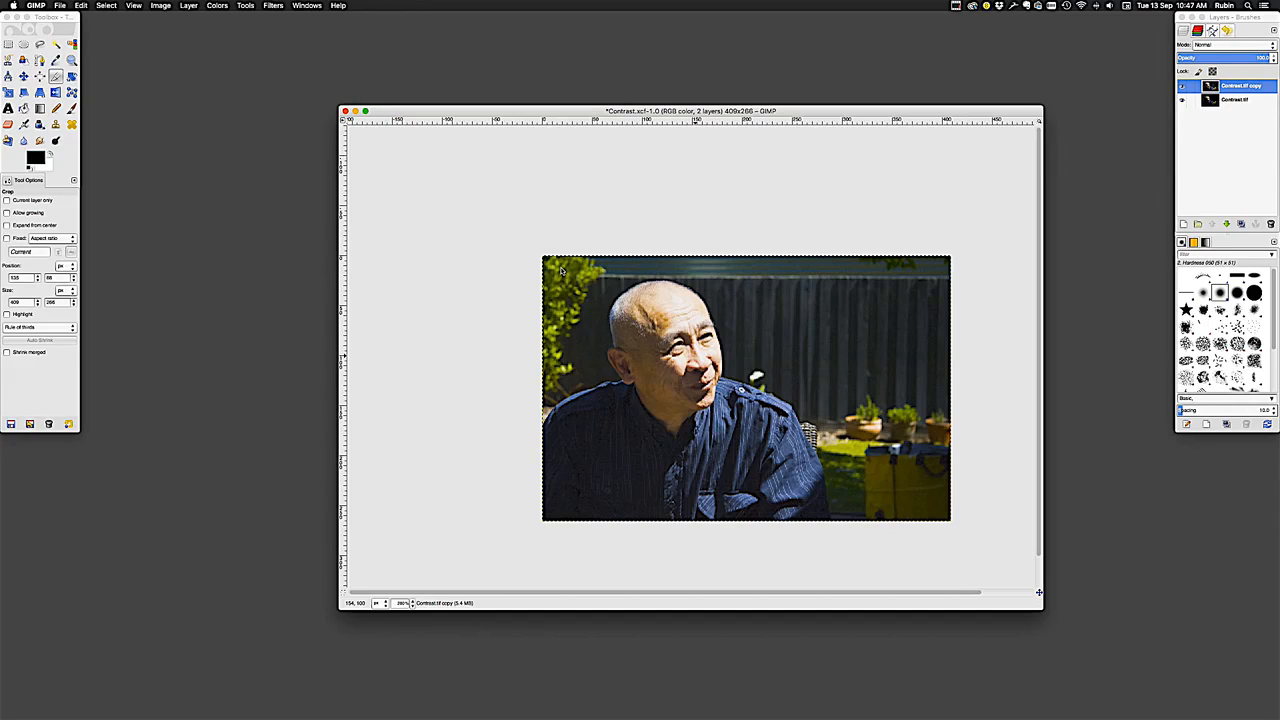
Step: Undo the crop by returning to the preceding item-visibility state in the undo history
key(ctrl+z)
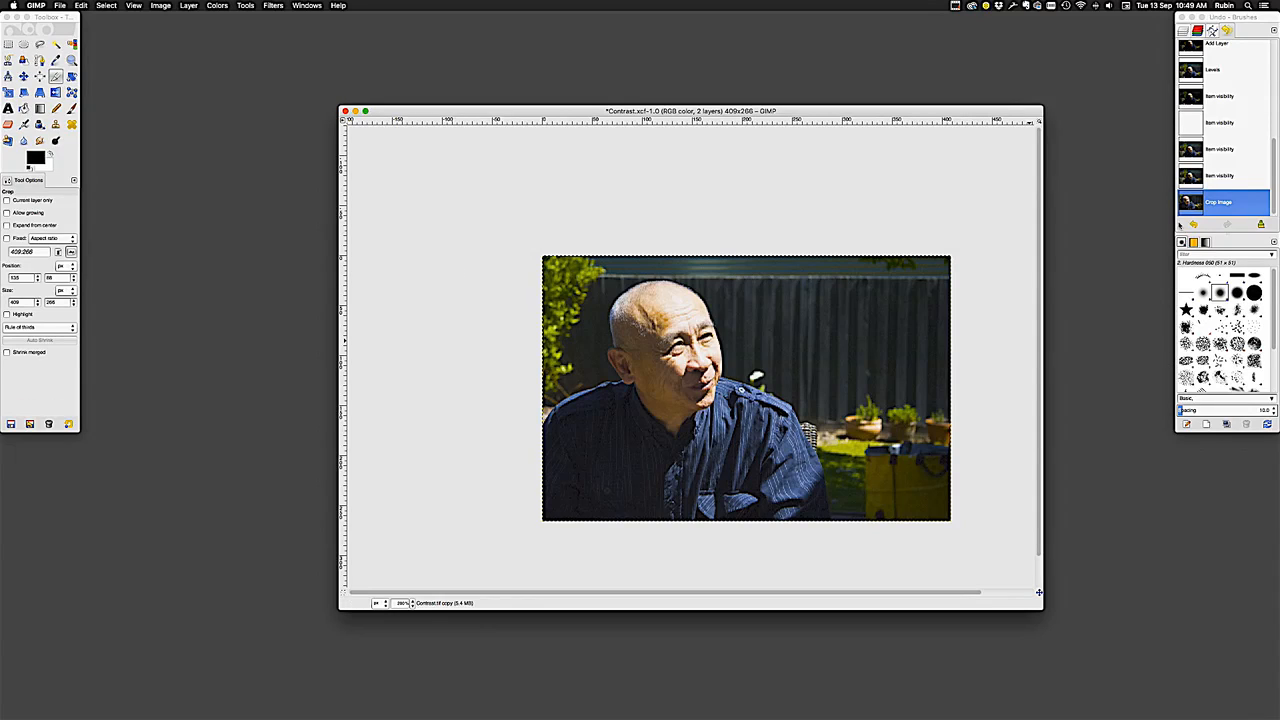
click(1218, 175)
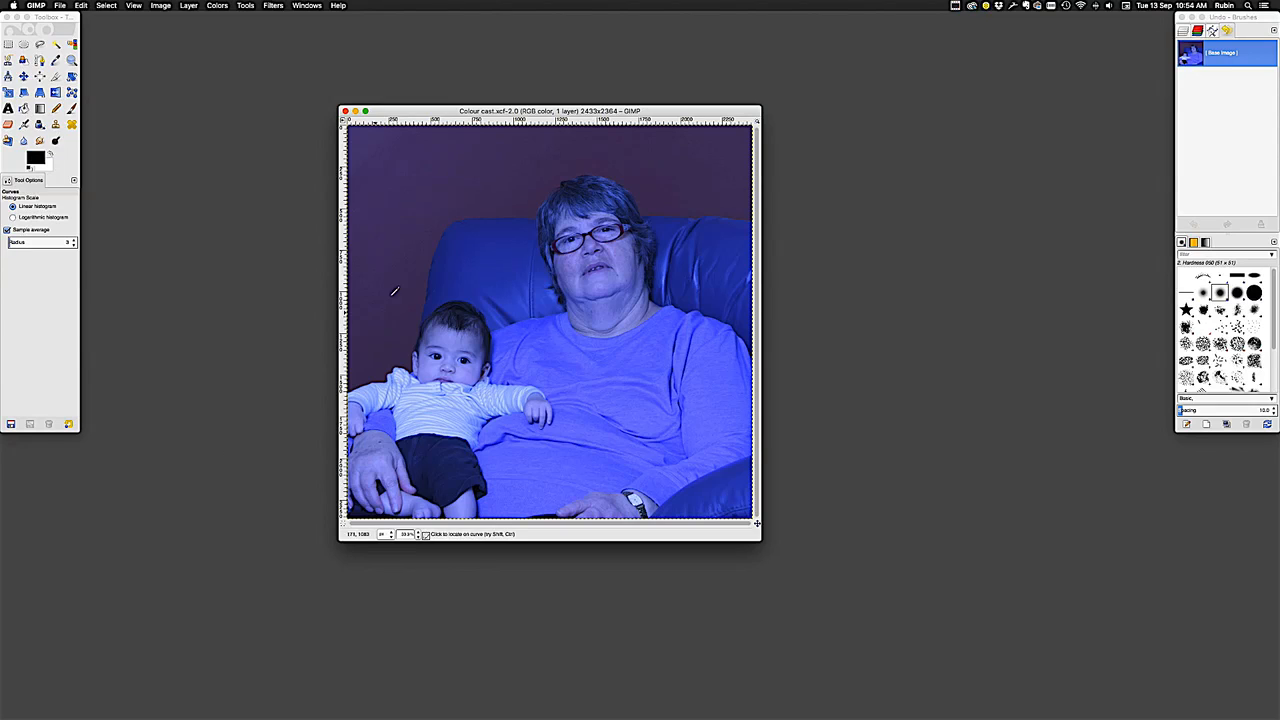
Step: Open the Levels adjustment for the Colour cast image
click(514, 111)
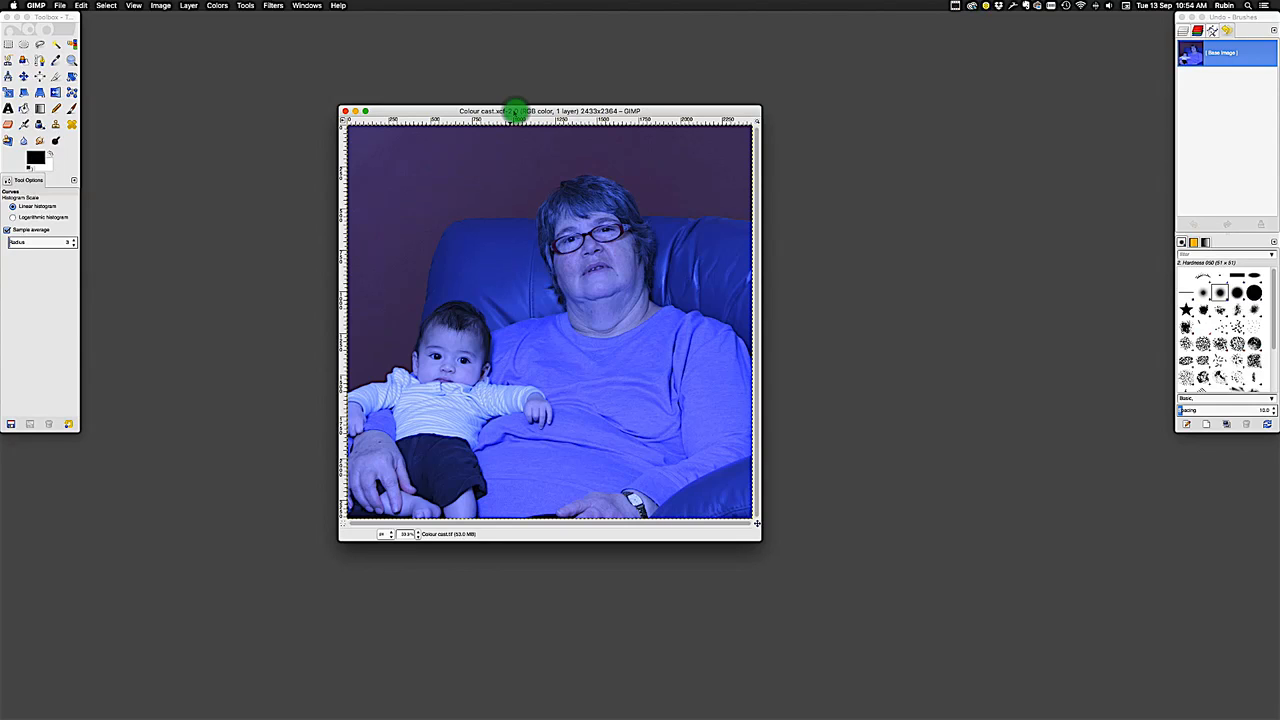
click(218, 6)
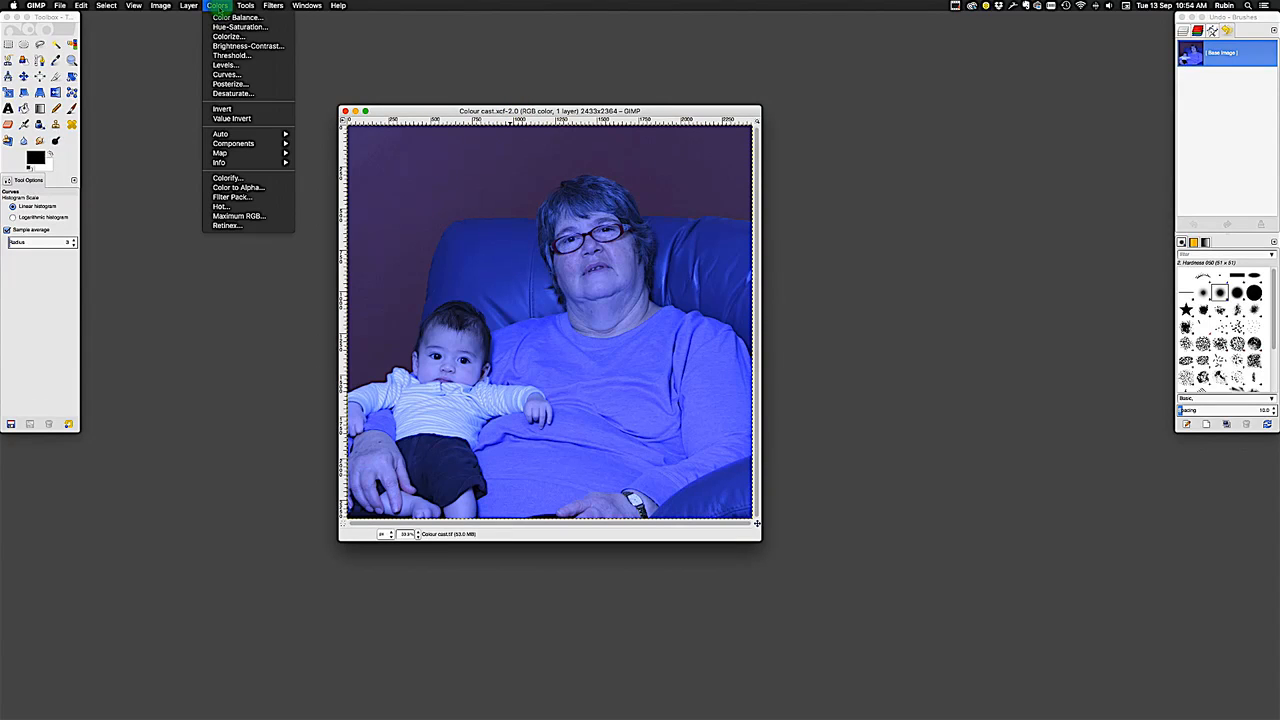
click(231, 66)
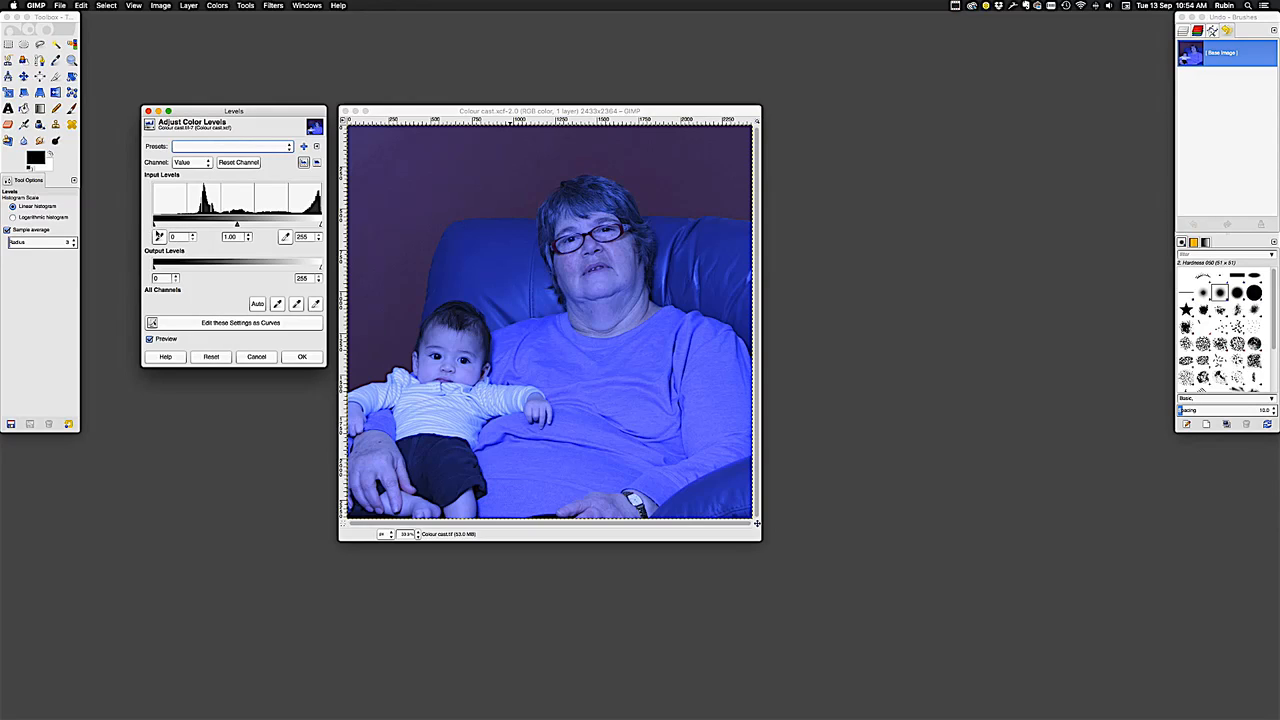
Step: Try a midtone level of 1.12 and automatic levels on the blue-tinted portrait, and reset the levels
drag(154, 223, 136, 224)
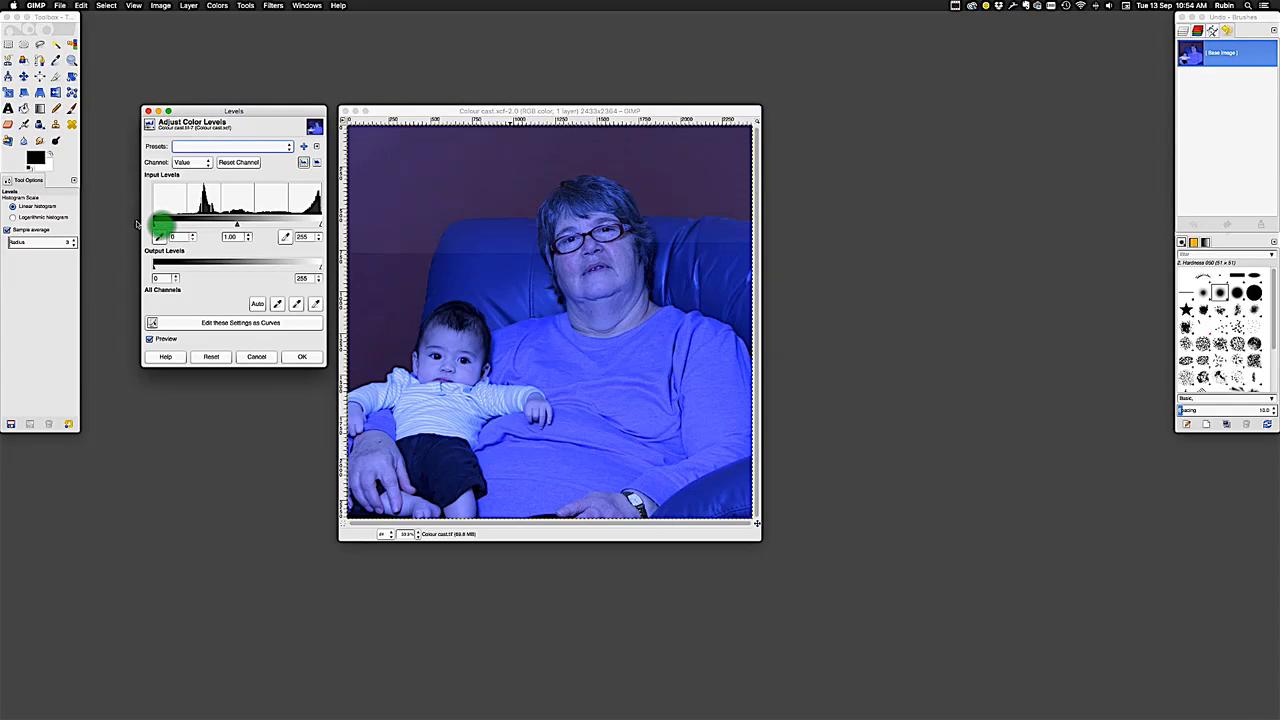
drag(237, 225, 234, 225)
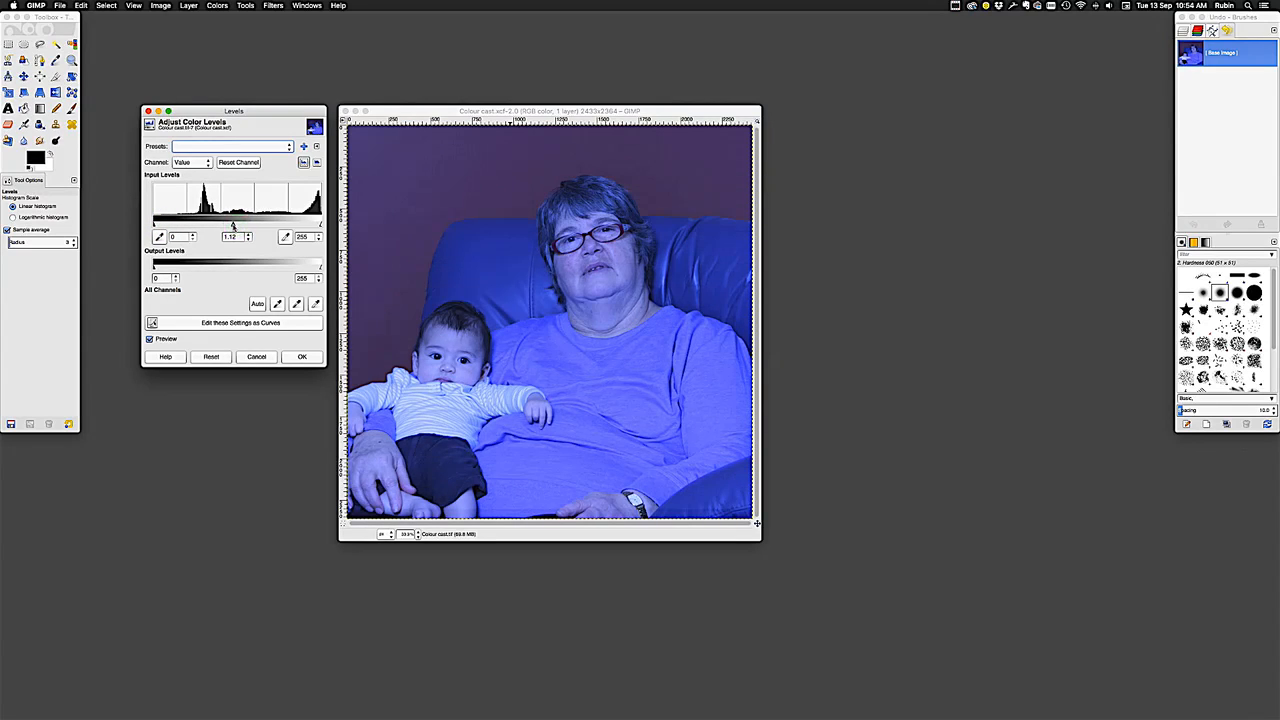
click(233, 225)
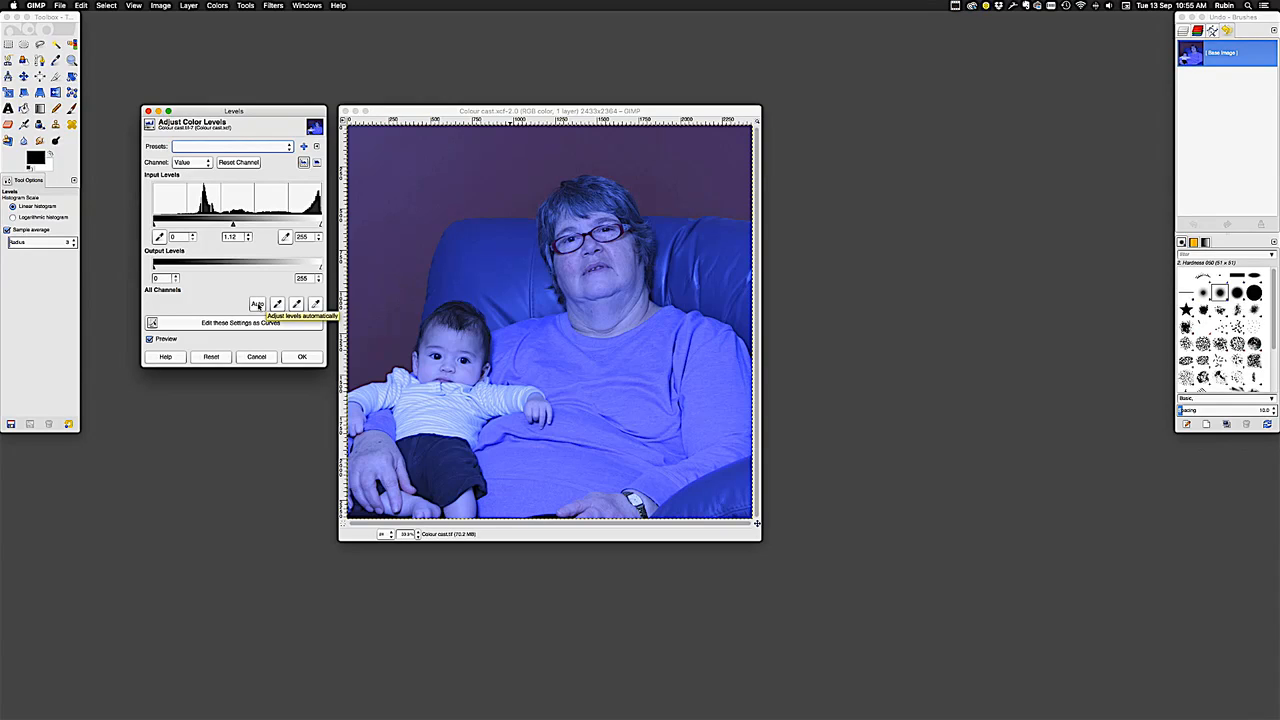
click(257, 305)
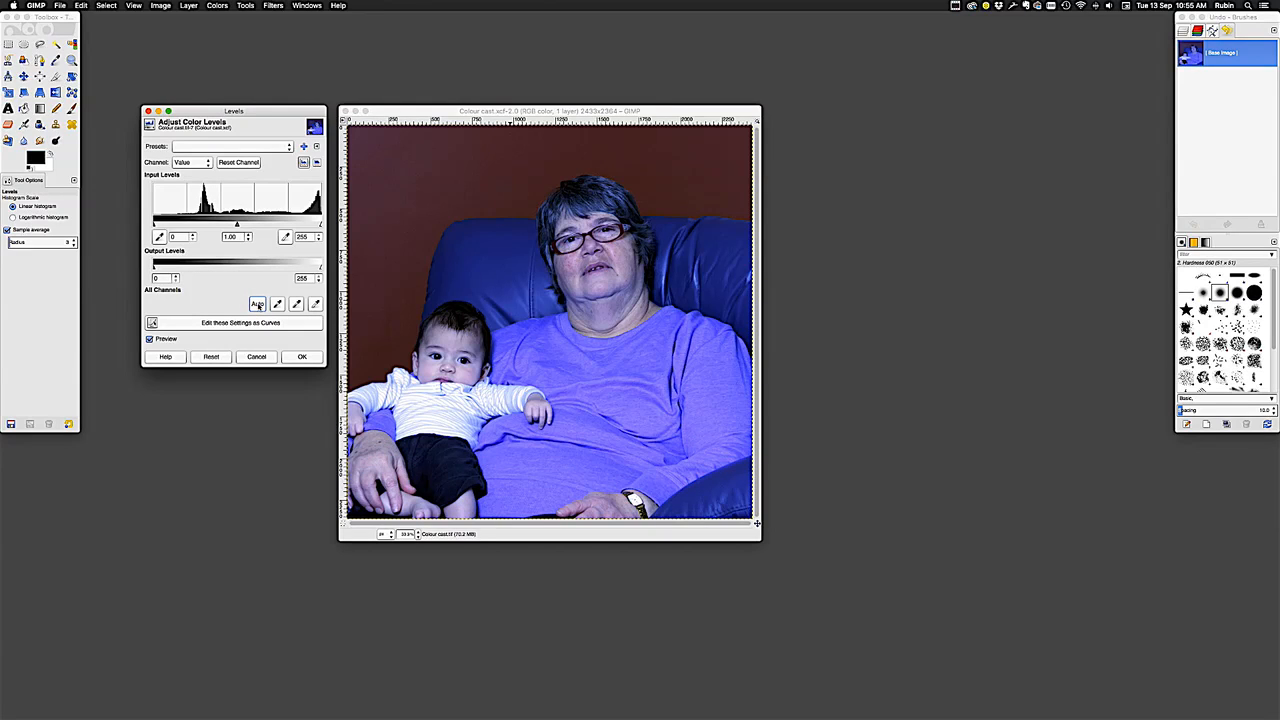
click(213, 357)
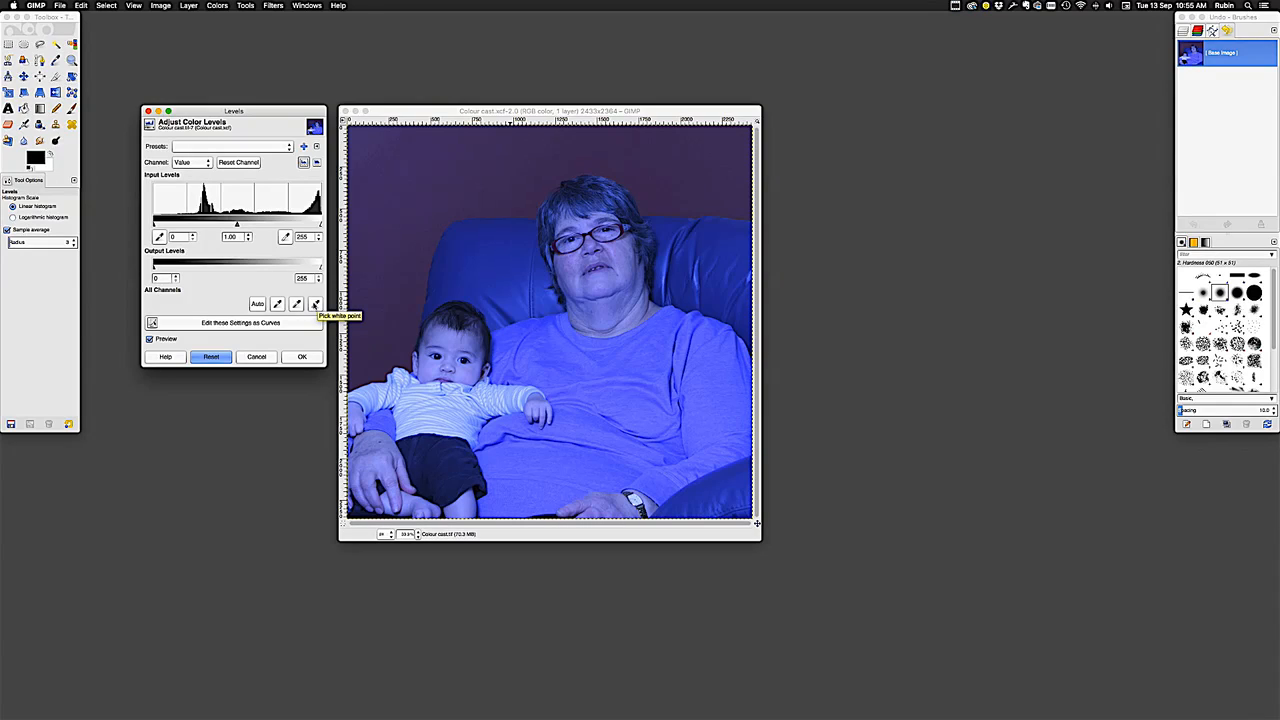
Step: Correct the blue cast in Levels by picking the white point on the baby's sleeve and the black point in the baby's hair
click(315, 304)
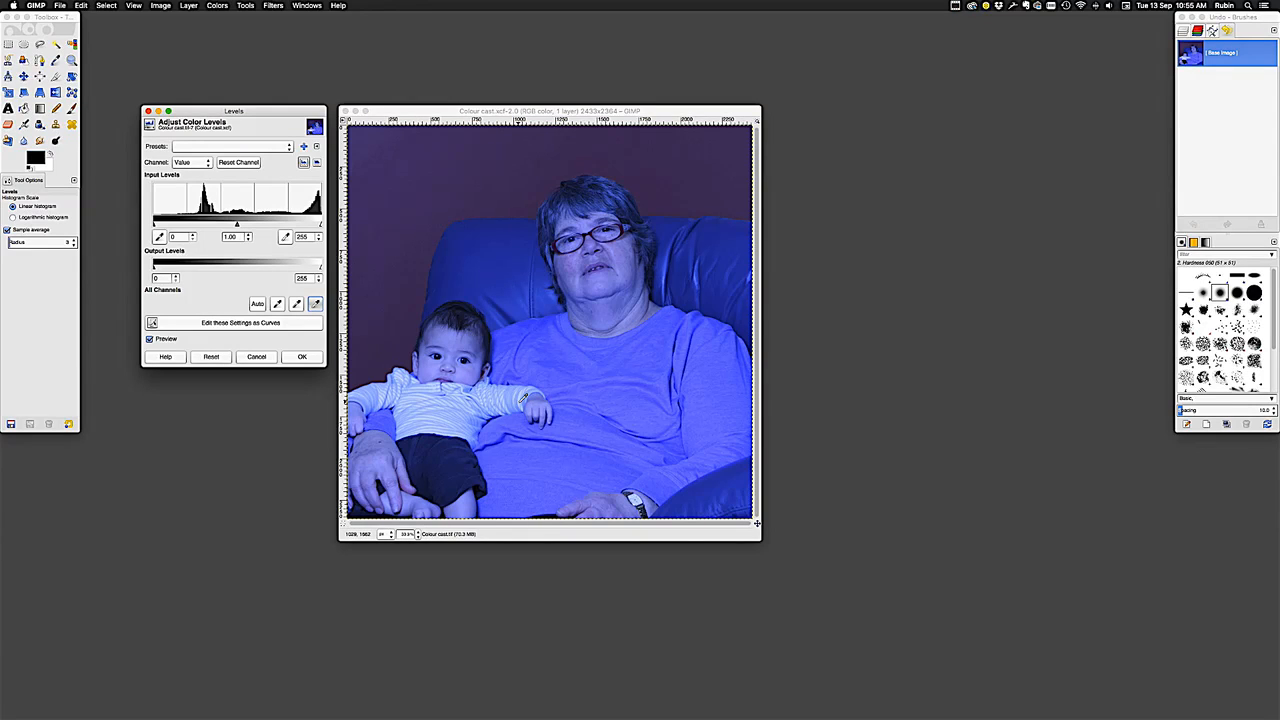
click(522, 399)
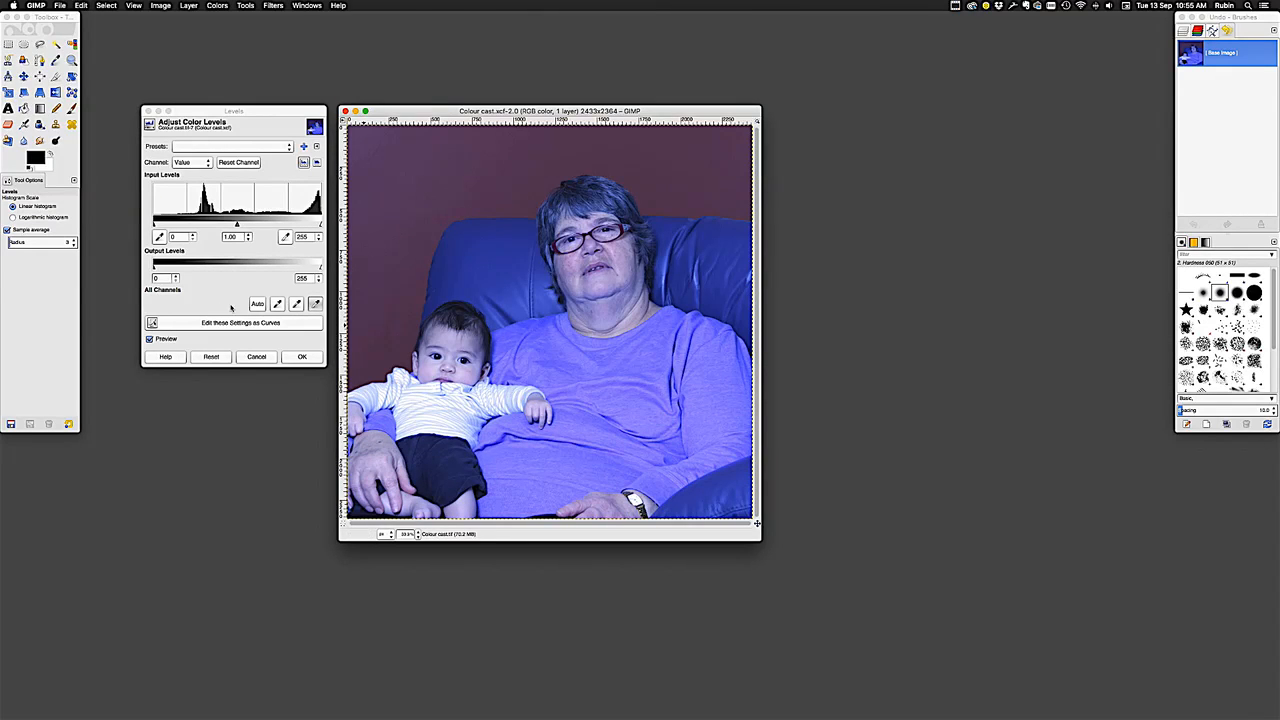
click(279, 304)
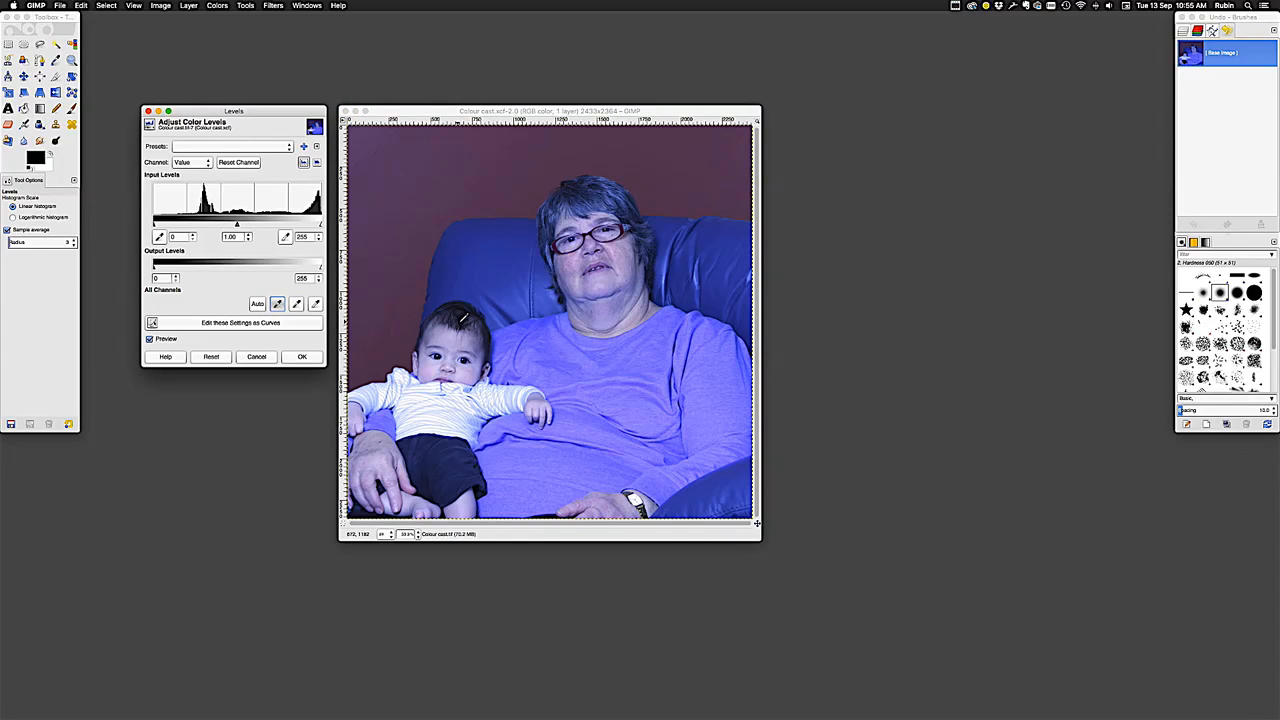
click(463, 318)
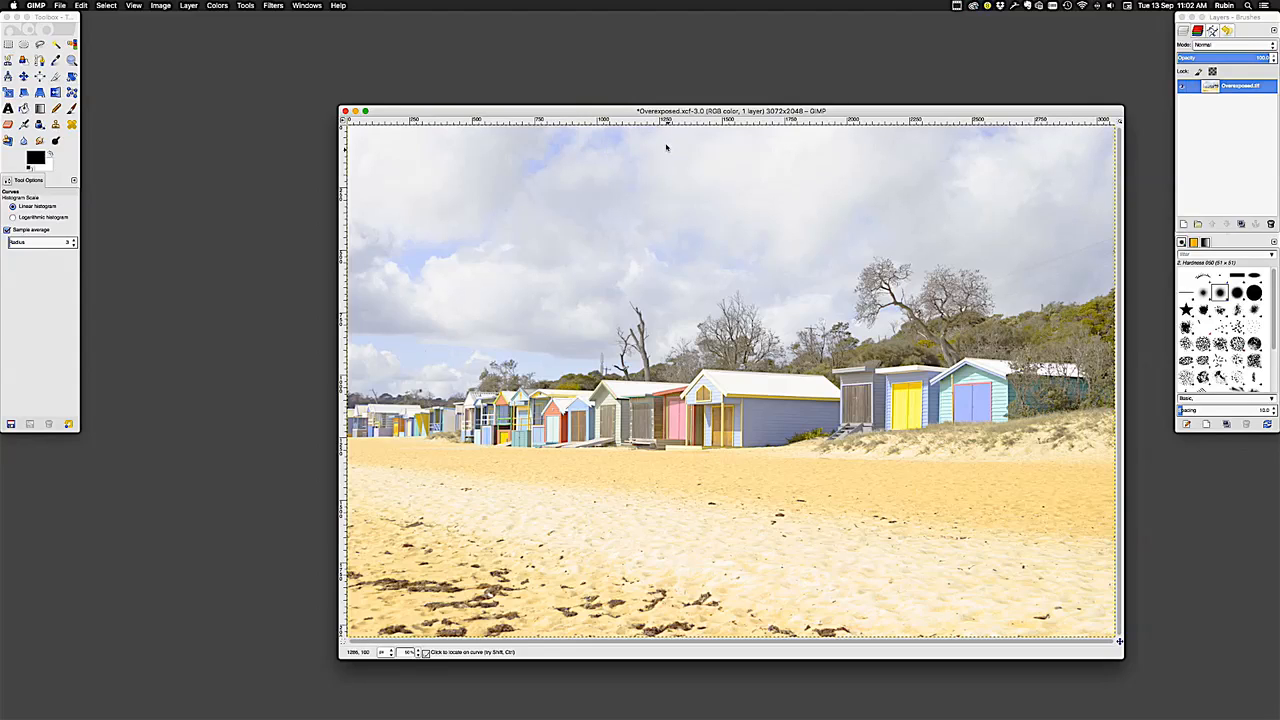
Step: Duplicate the Overexposed.tif layer and open the copy's Levels settings as Curves
click(1210, 89)
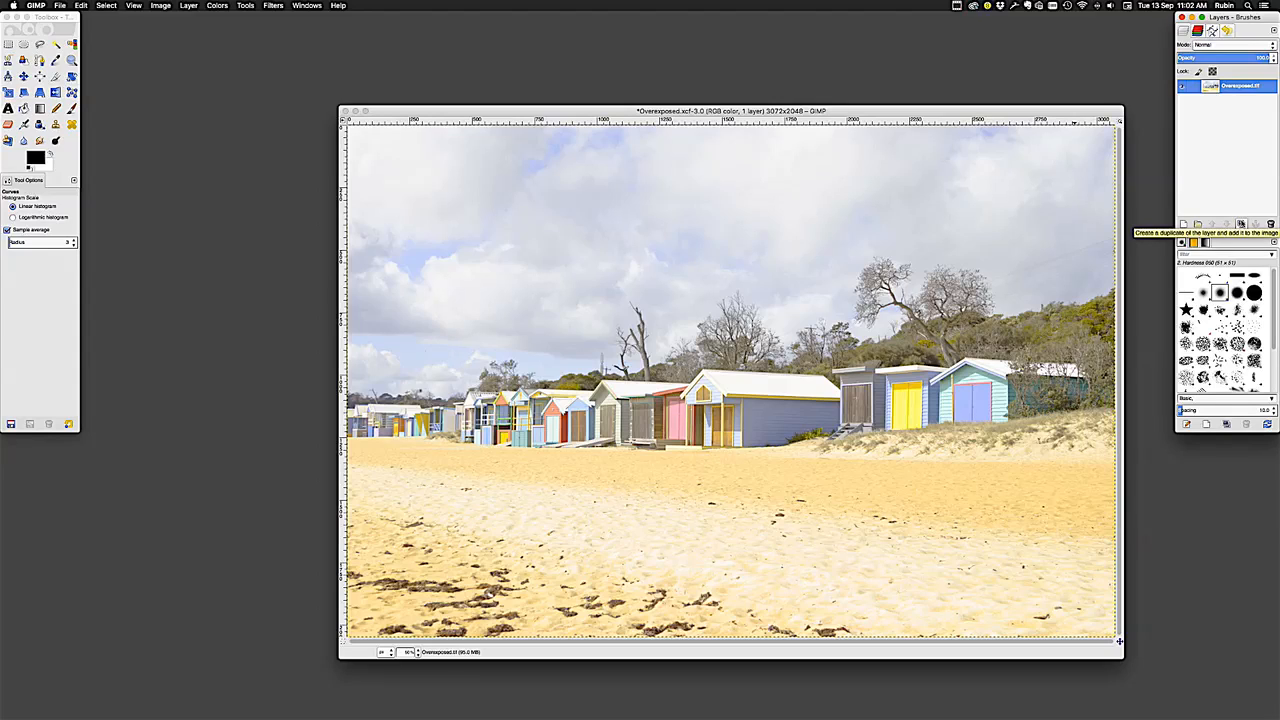
click(1241, 224)
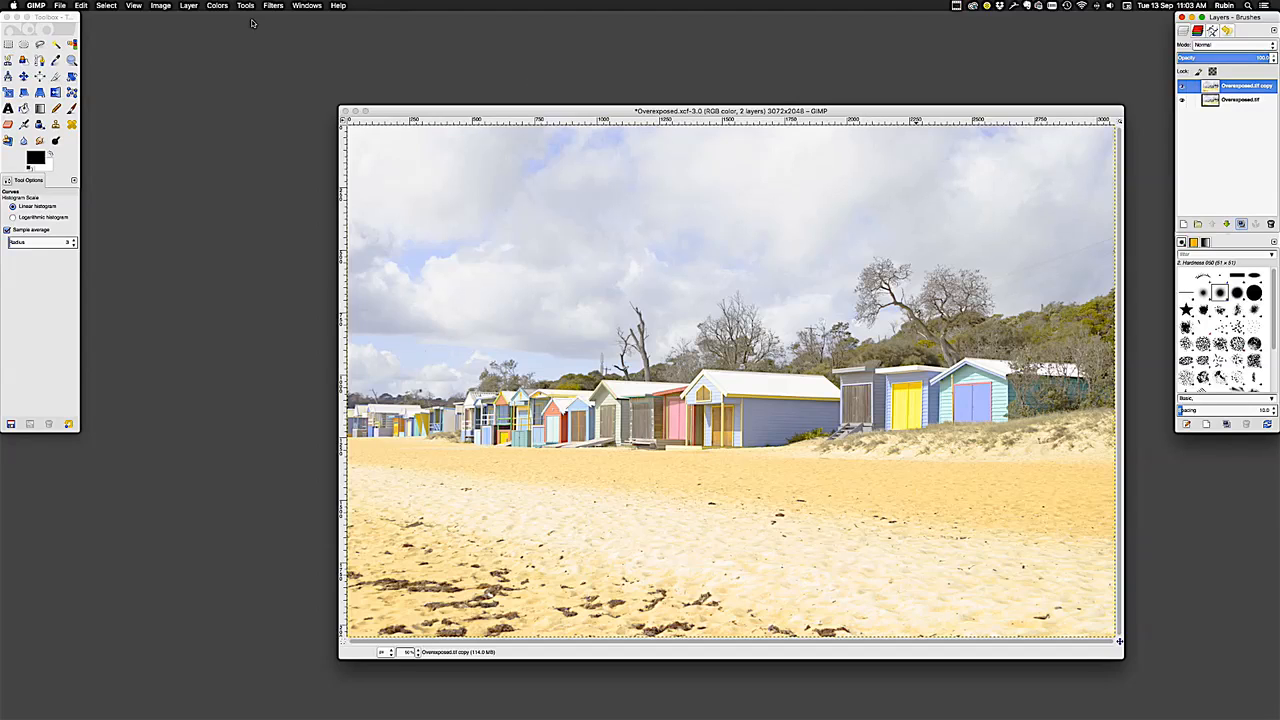
click(216, 6)
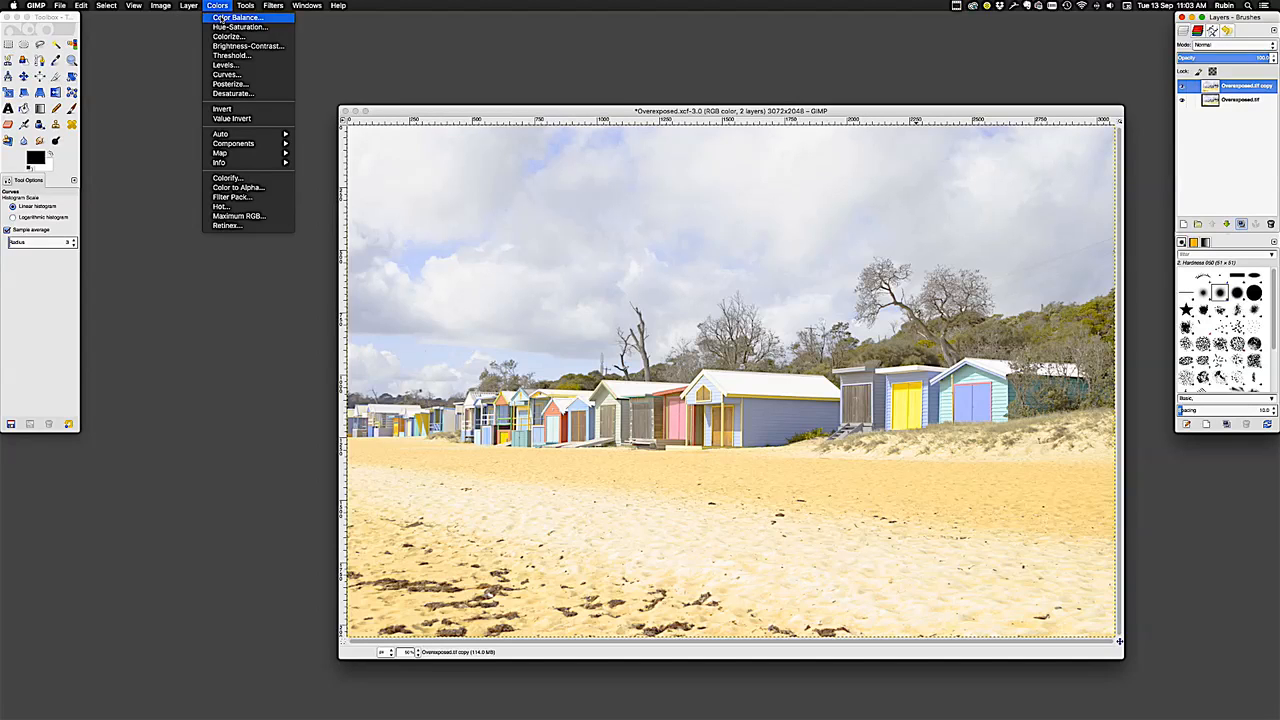
click(212, 65)
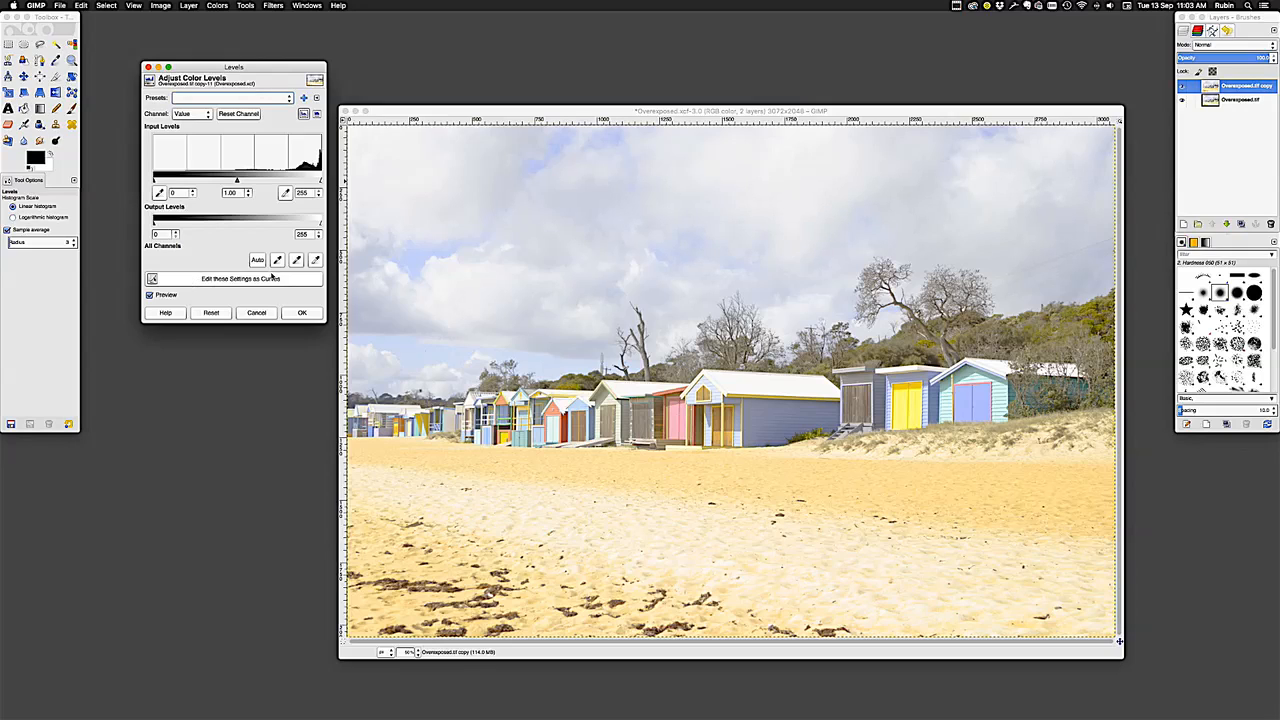
click(218, 284)
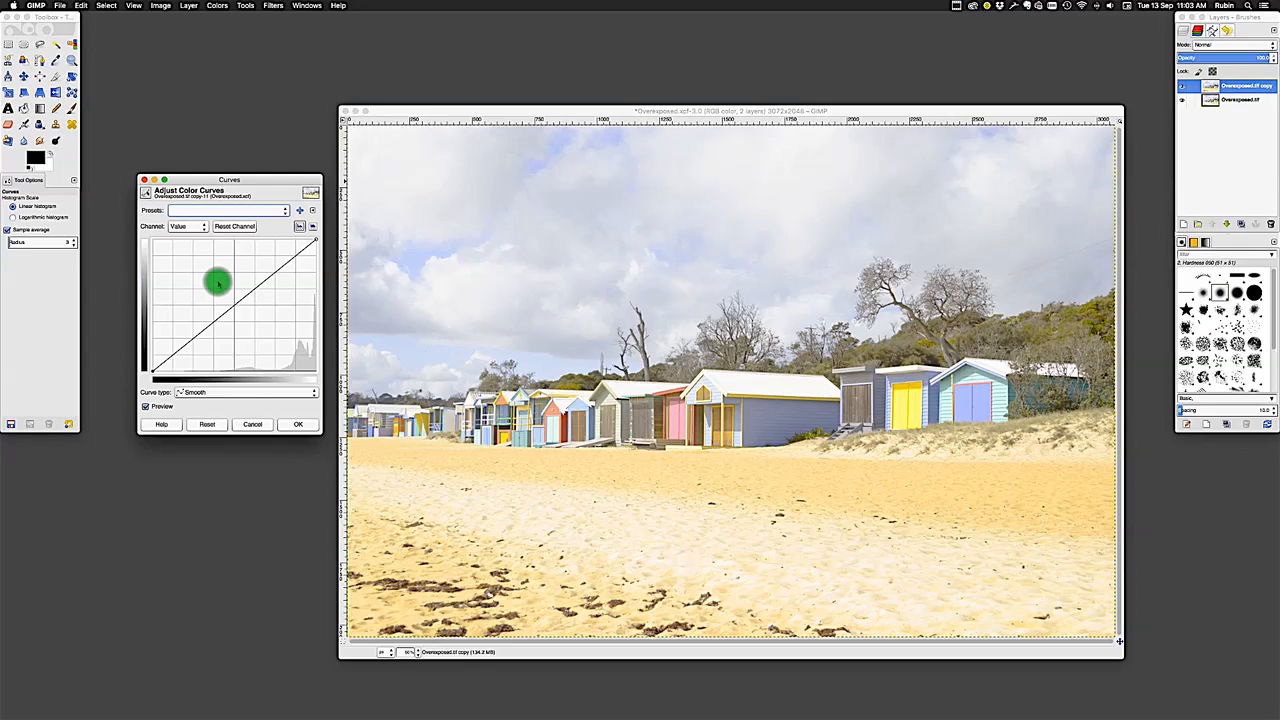
click(217, 6)
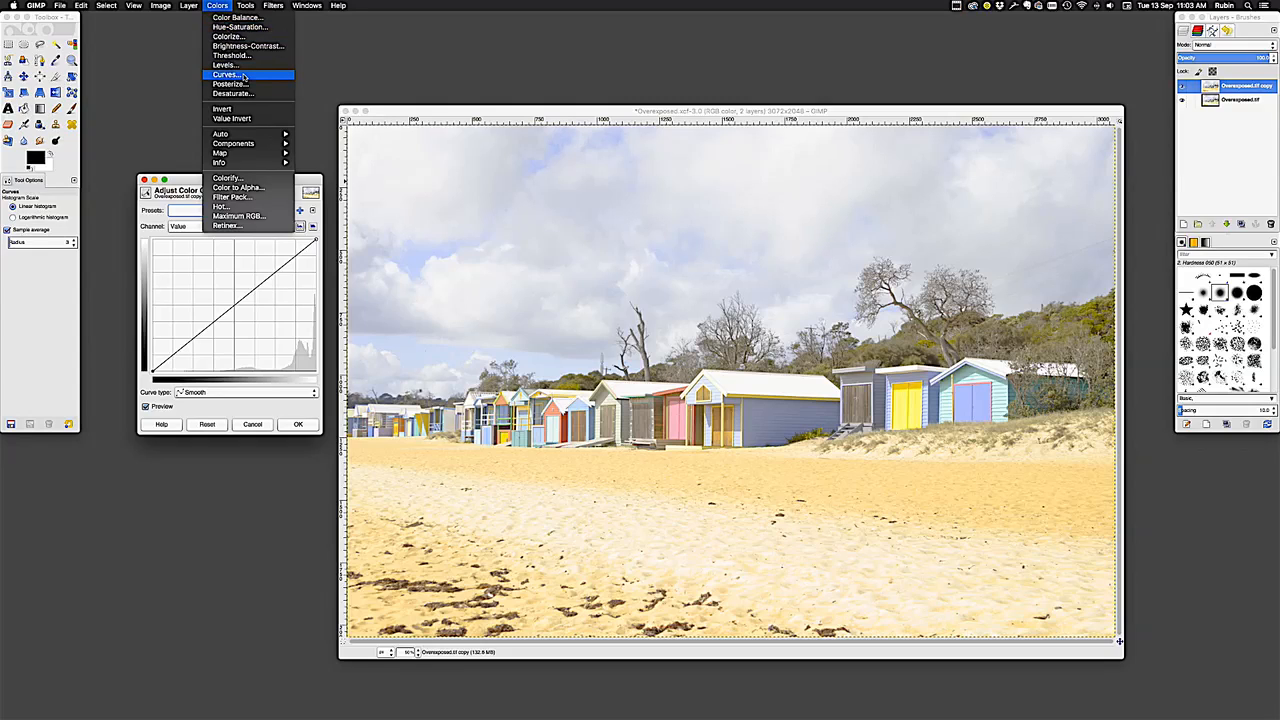
click(219, 6)
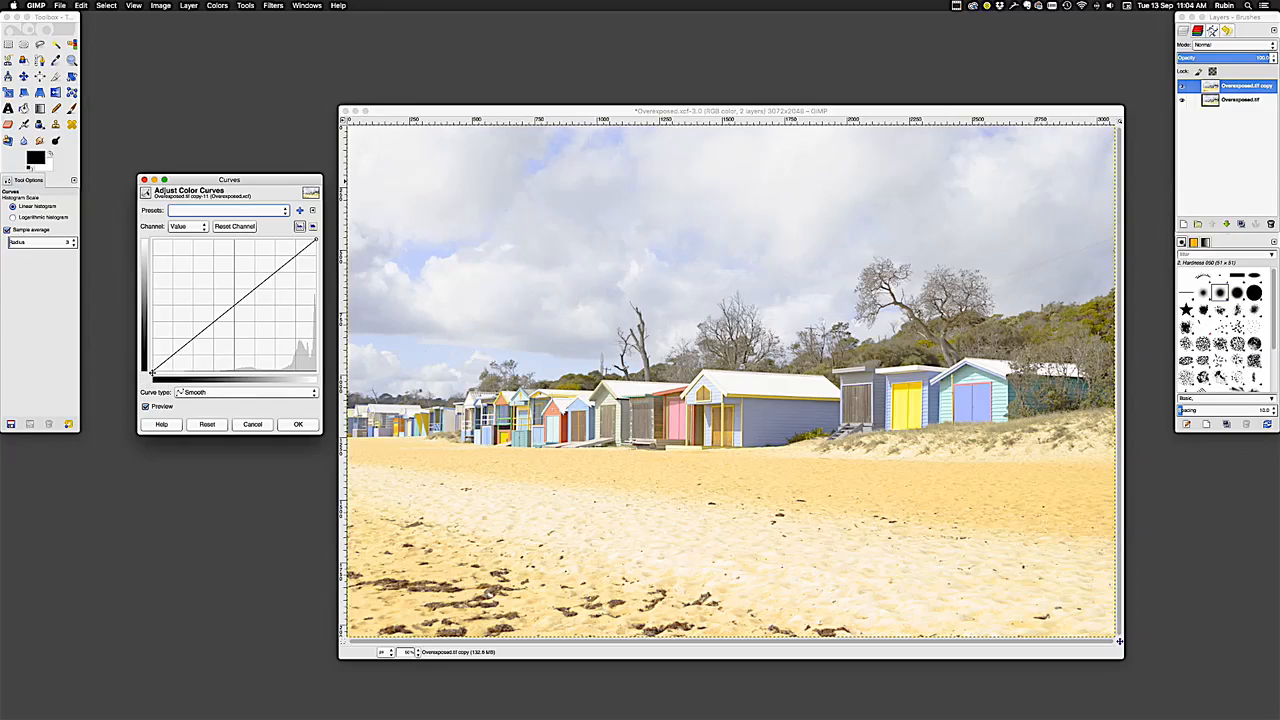
Step: Shape the copy's value curve by moving the black point inward, raising the highlights slightly and lowering the shadows, and apply it
drag(153, 371, 195, 371)
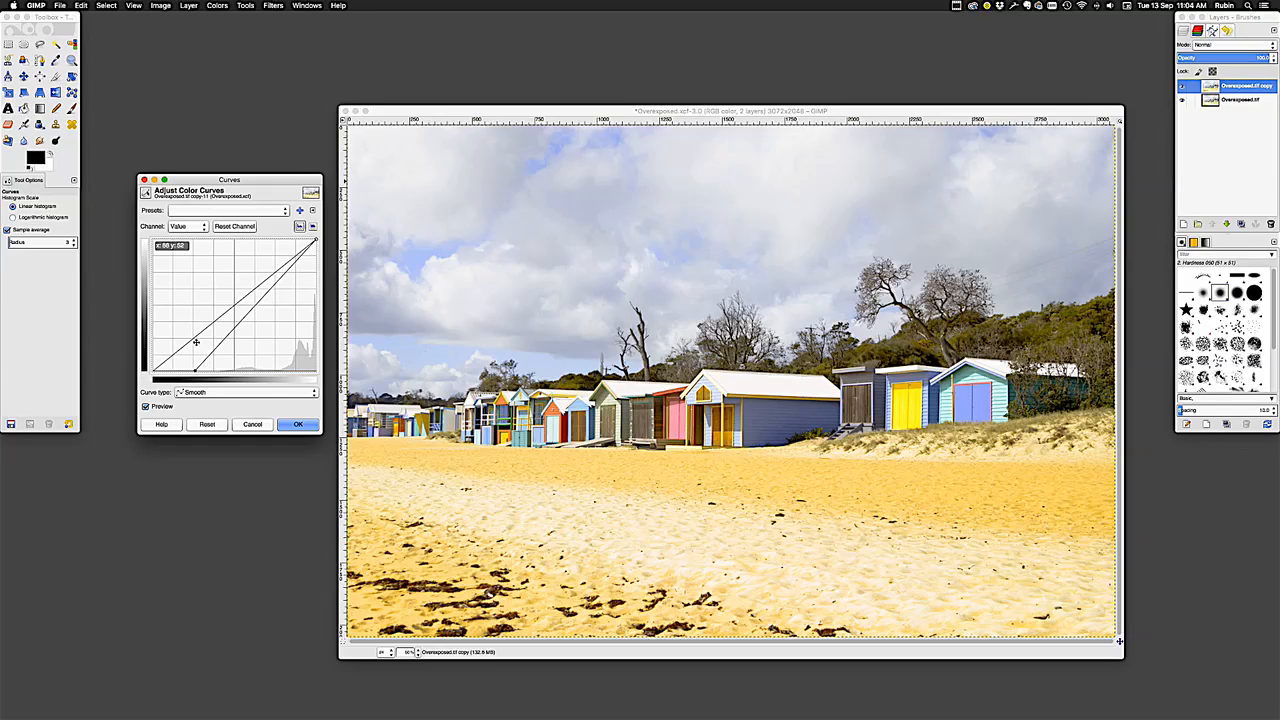
click(288, 270)
drag(288, 270, 284, 266)
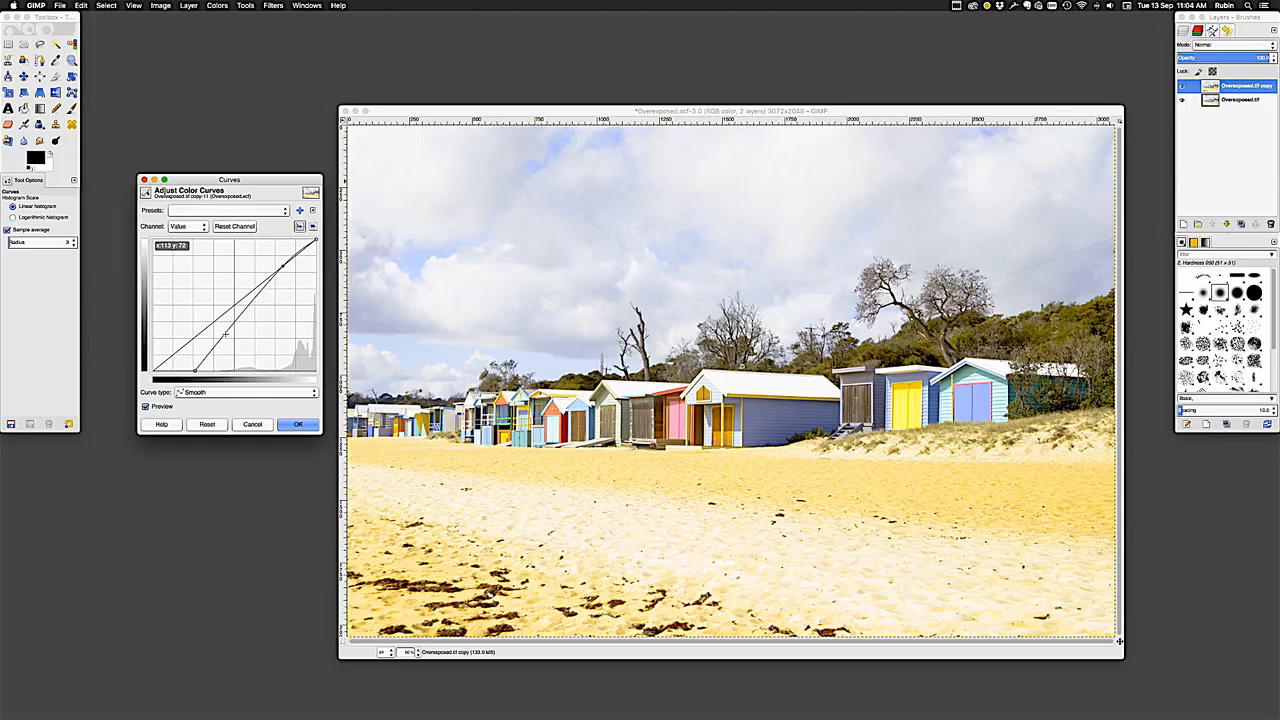
drag(226, 335, 230, 342)
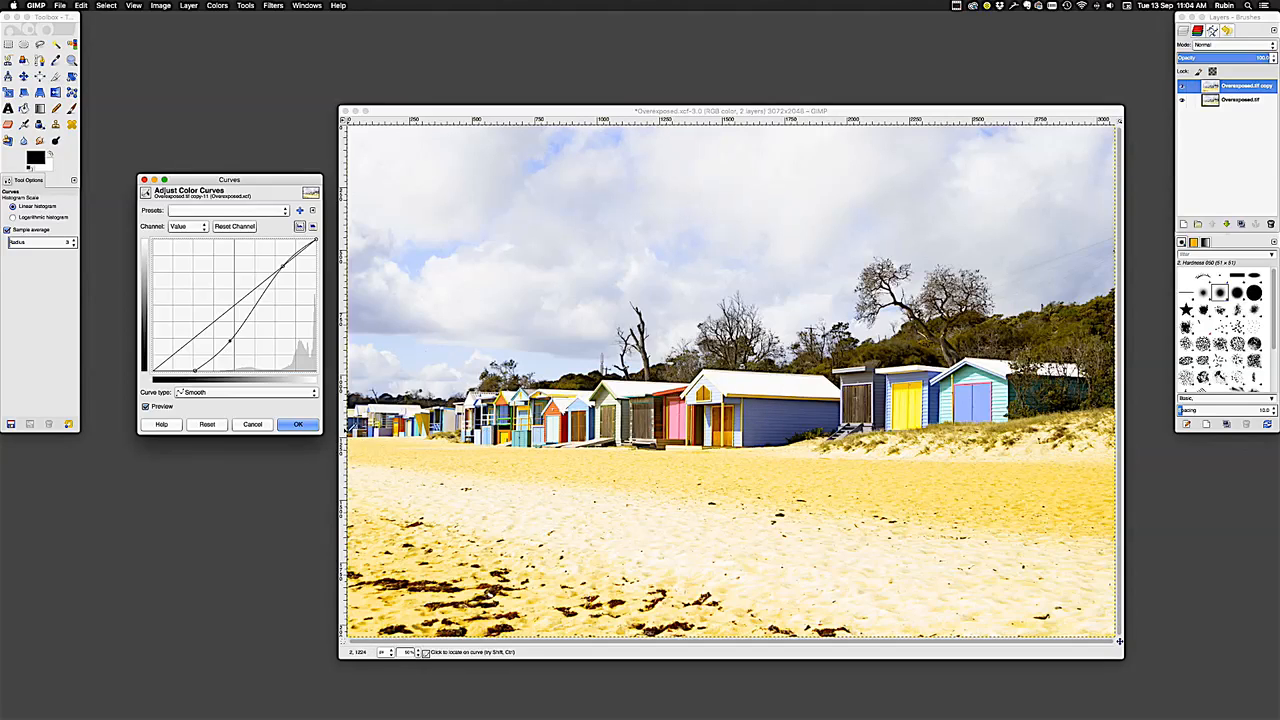
click(297, 424)
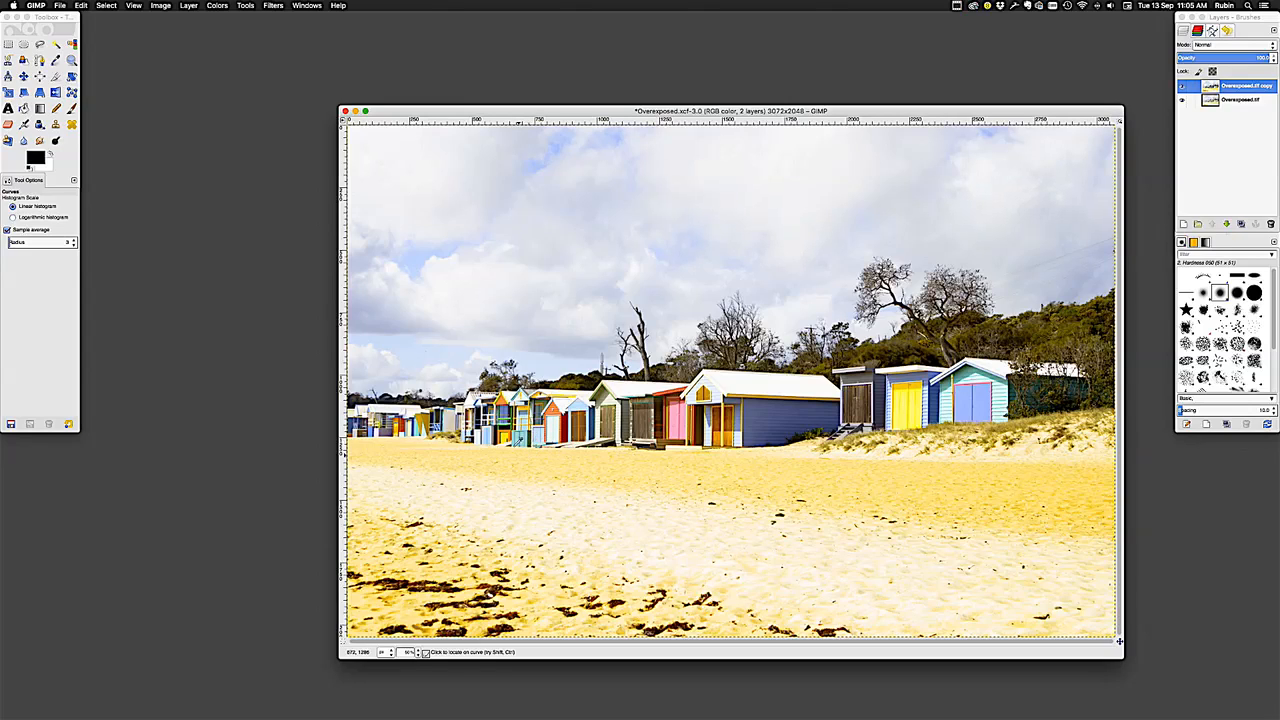
Step: Shift the hue of the copy's reds to -118 with Hue-Saturation, and toggle the layer's visibility to compare it with the original
click(215, 6)
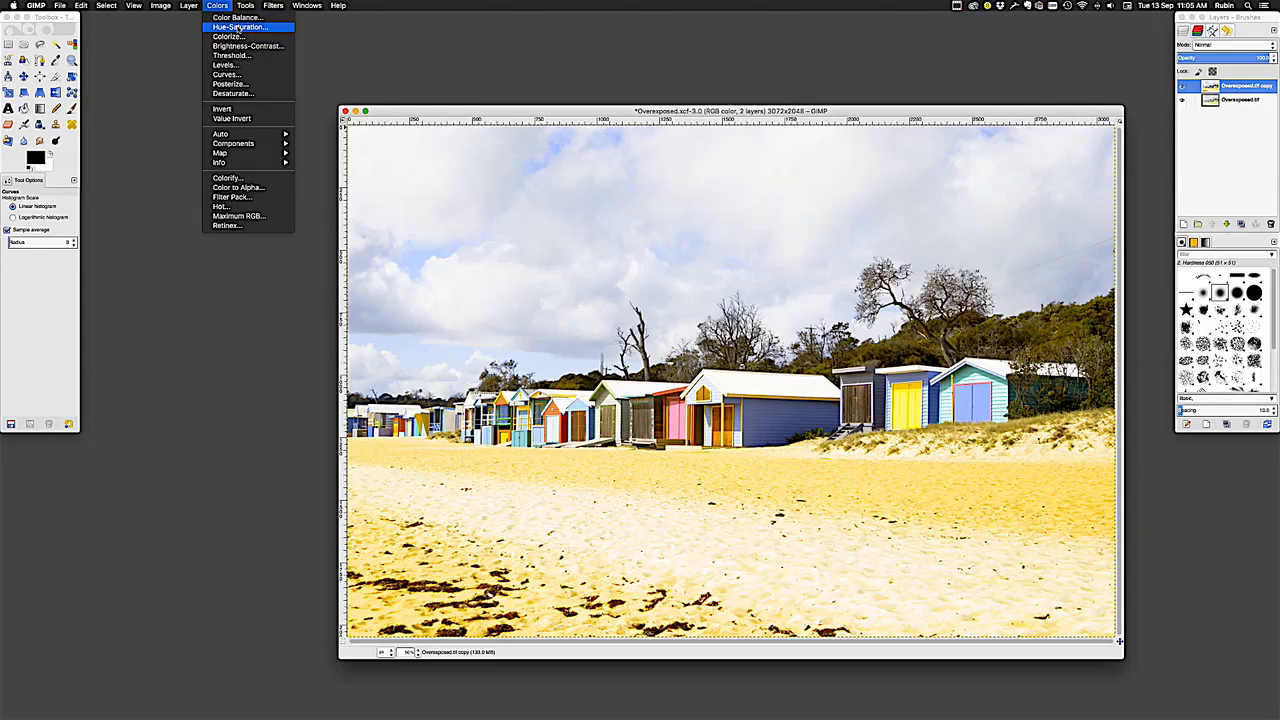
click(239, 27)
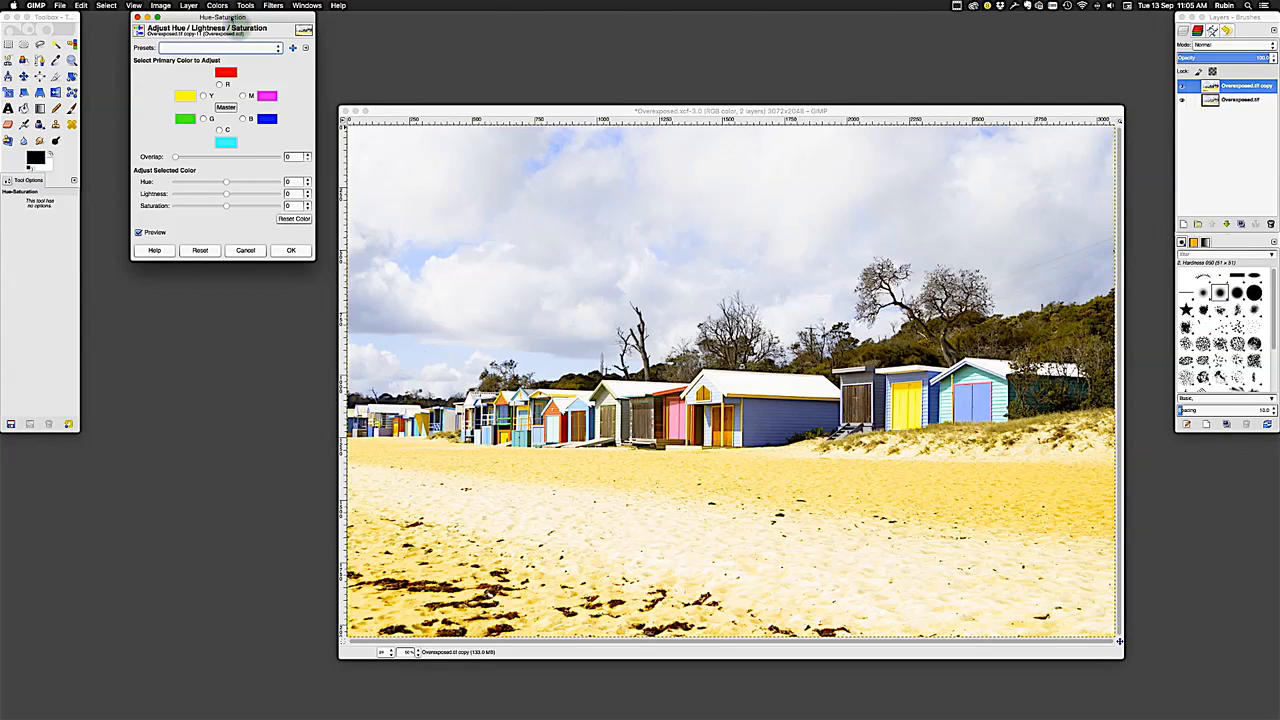
drag(228, 16, 271, 243)
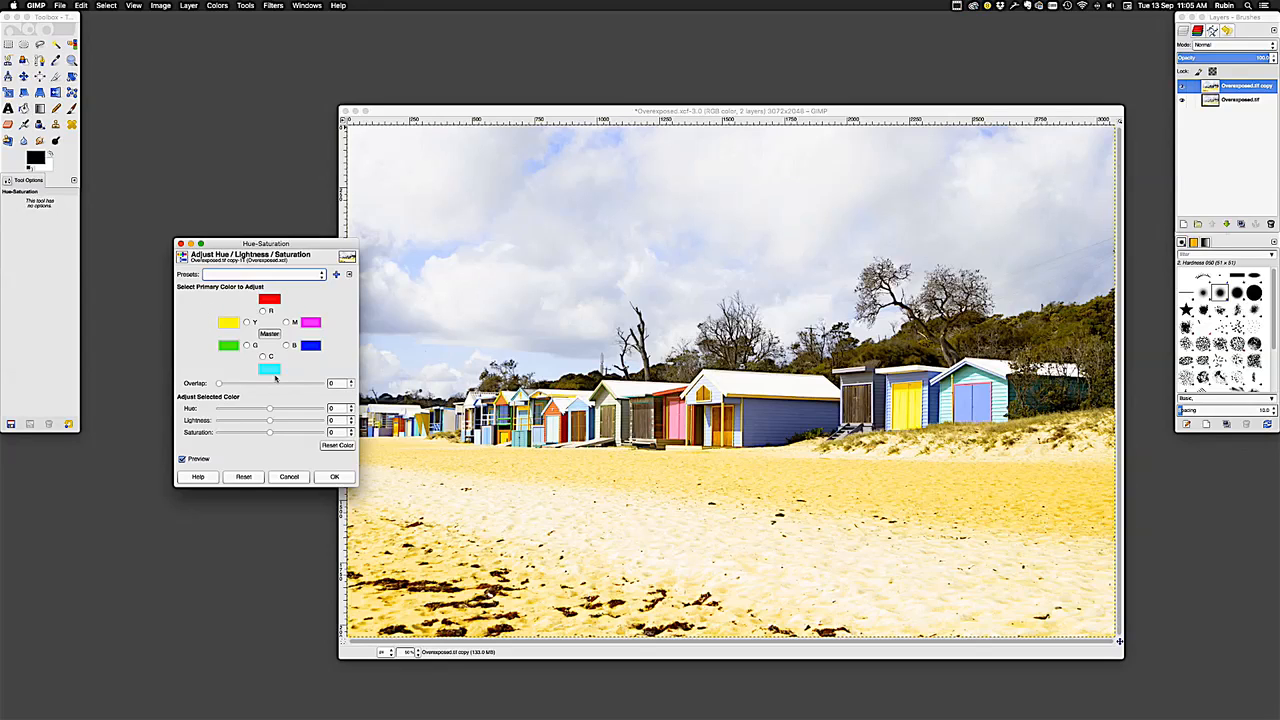
click(264, 311)
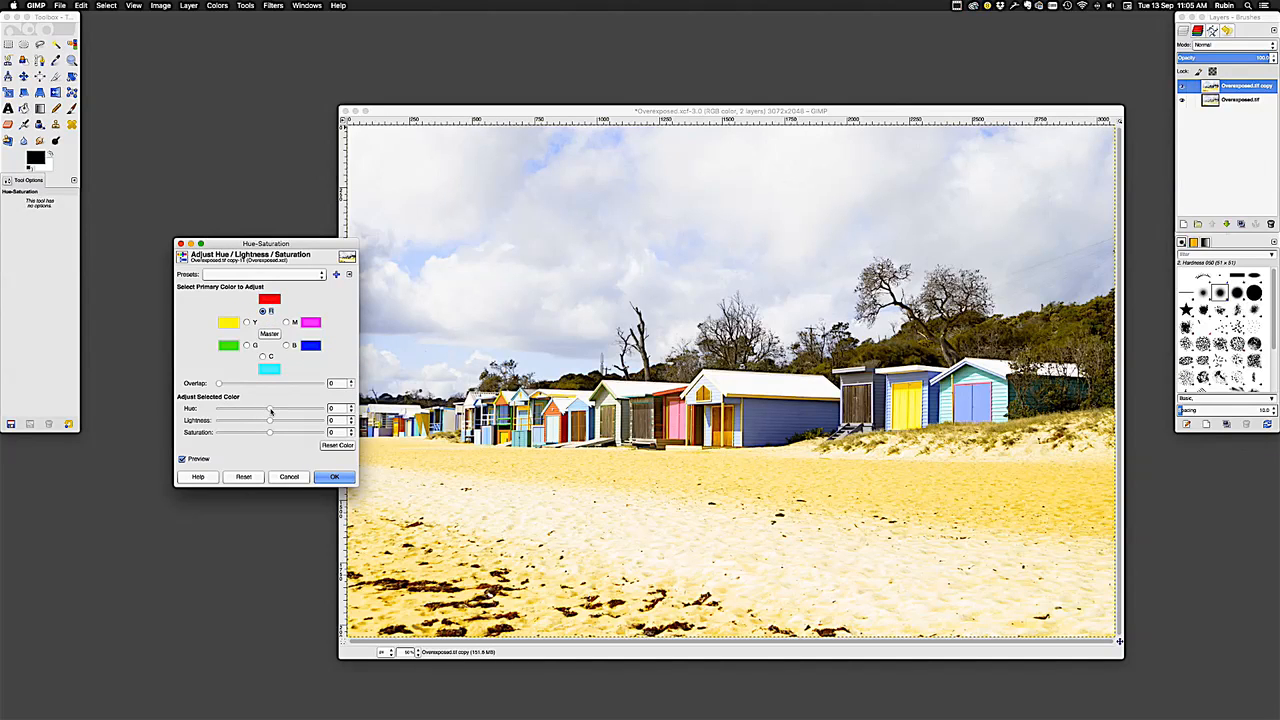
drag(270, 410, 258, 410)
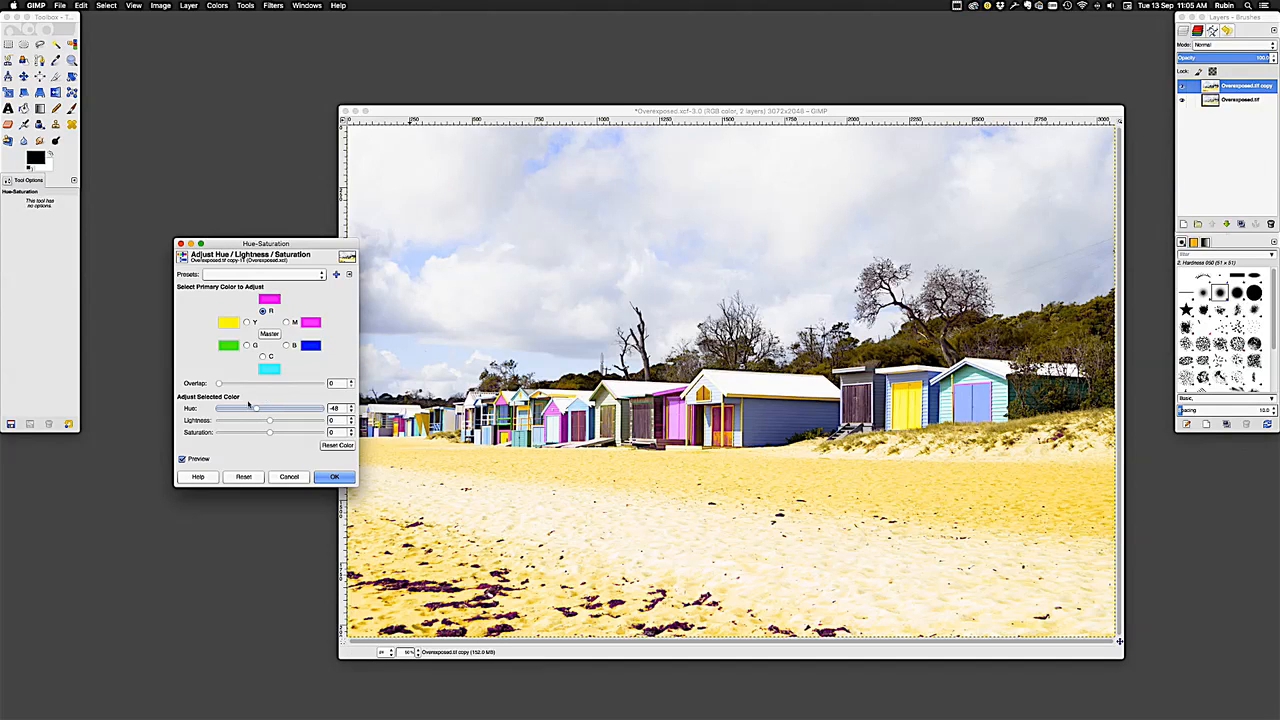
mouse_move(257, 409)
mouse_down()
mouse_move(224, 411)
mouse_move(239, 413)
mouse_up()
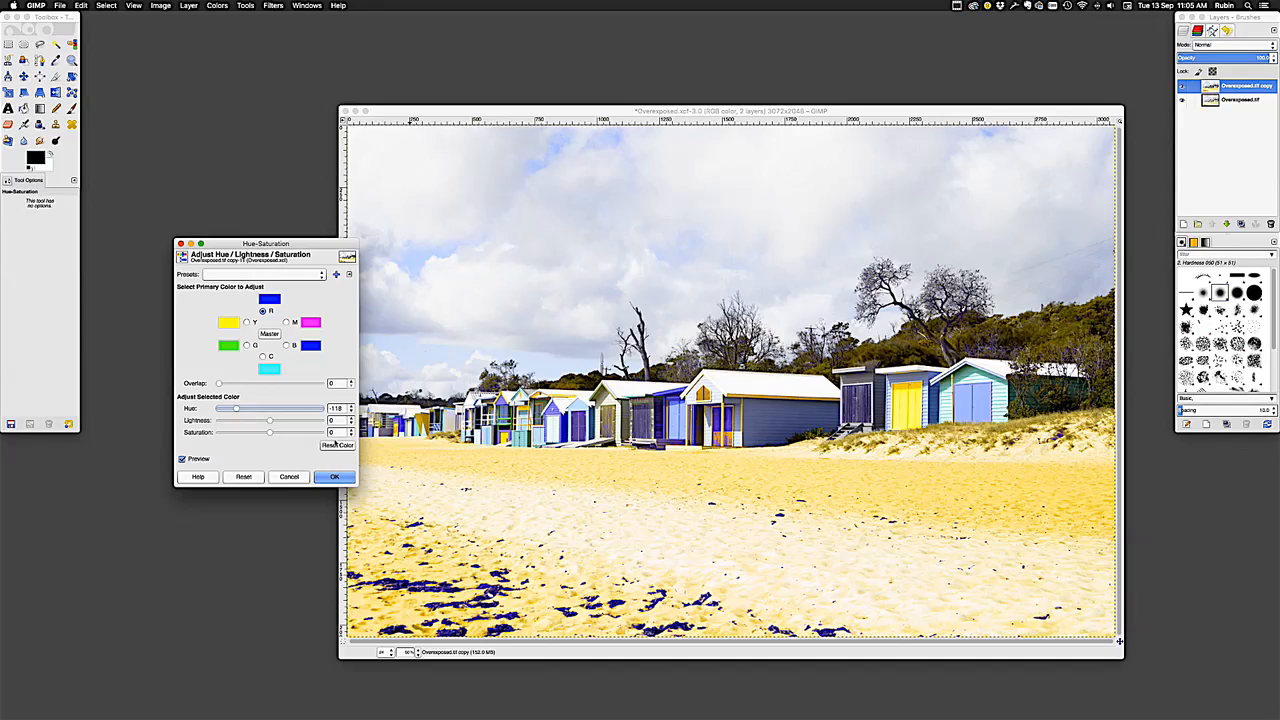
click(333, 479)
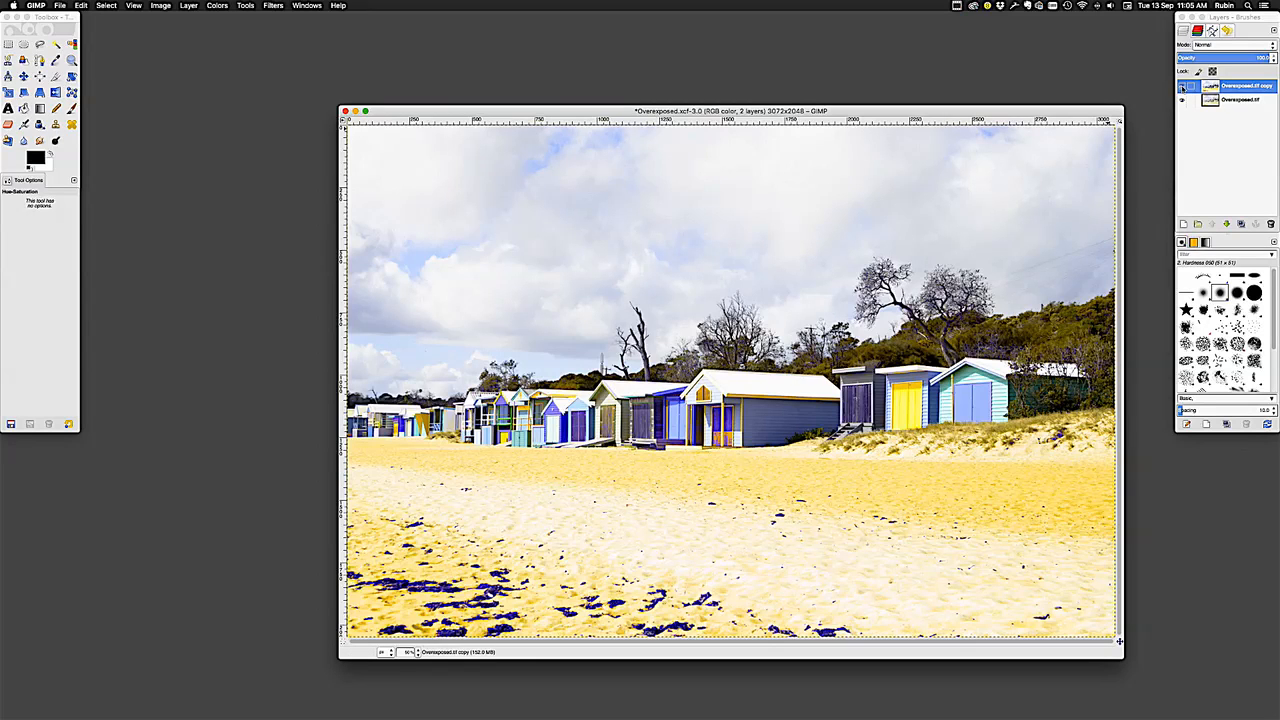
click(1182, 87)
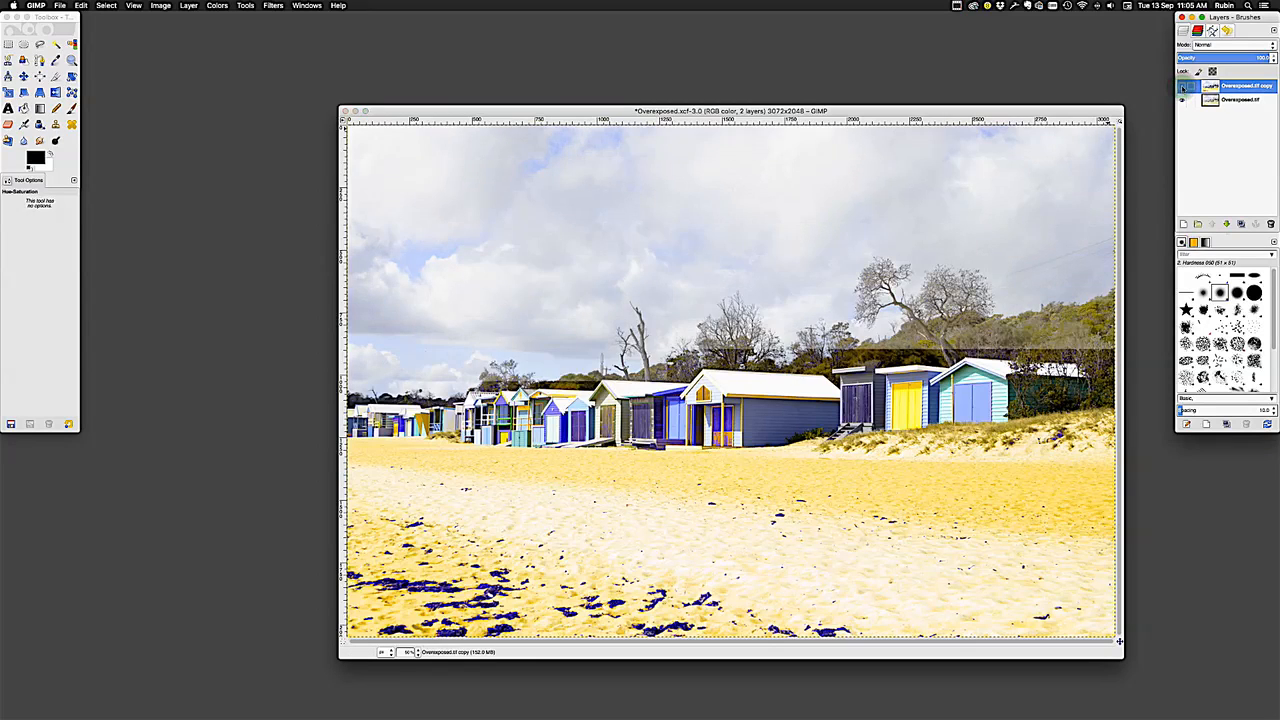
click(1182, 87)
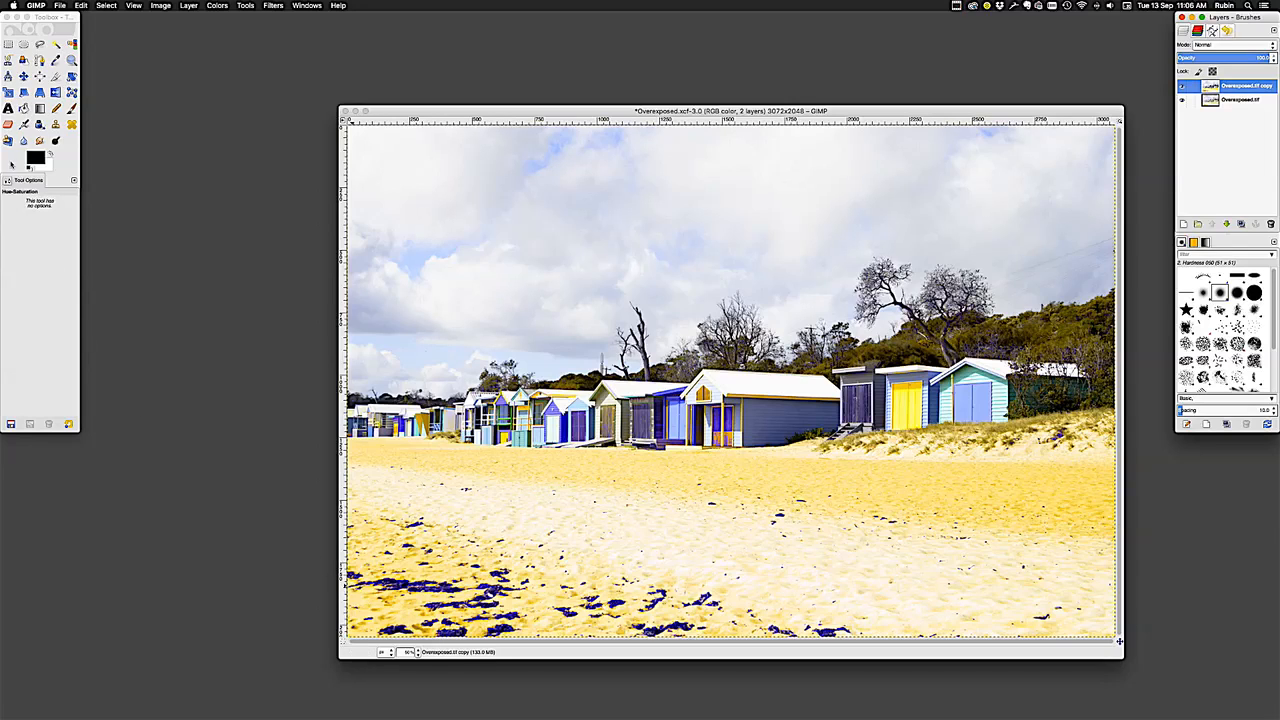
Step: Set the Eraser size to 100 and erase a patch of the beach beside the blue seaweed on the copied layer
click(8, 124)
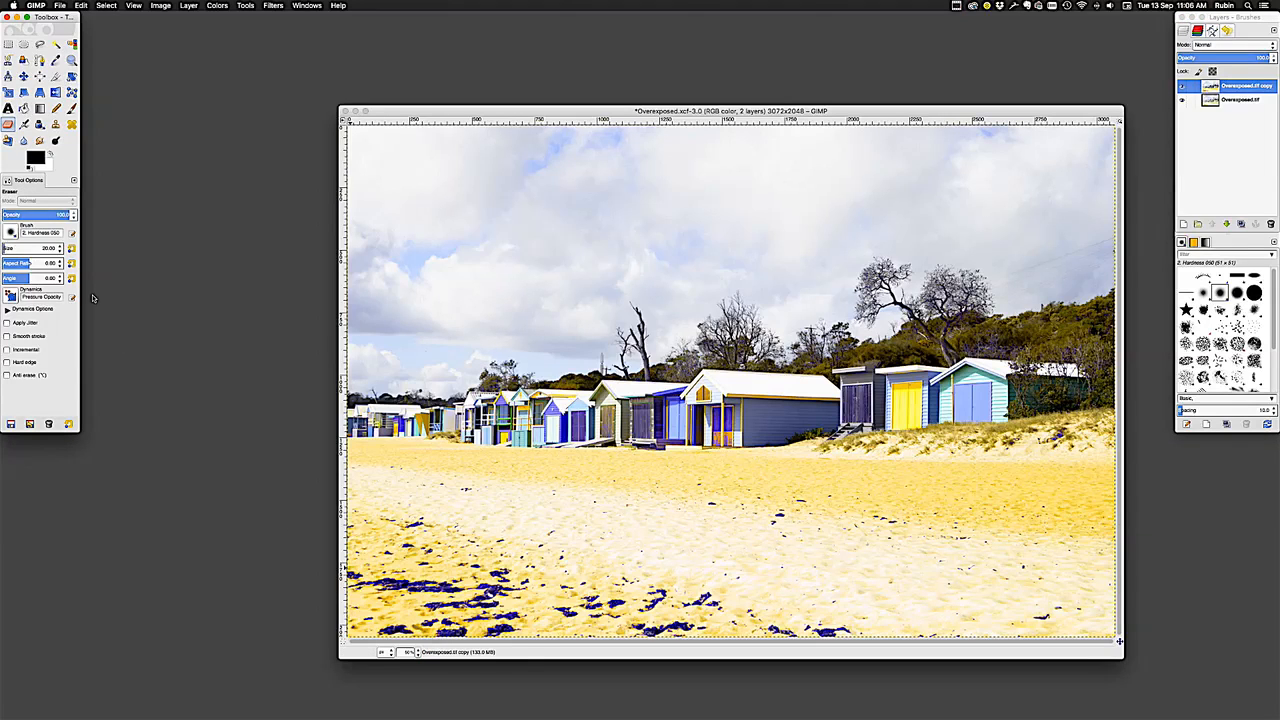
click(60, 248)
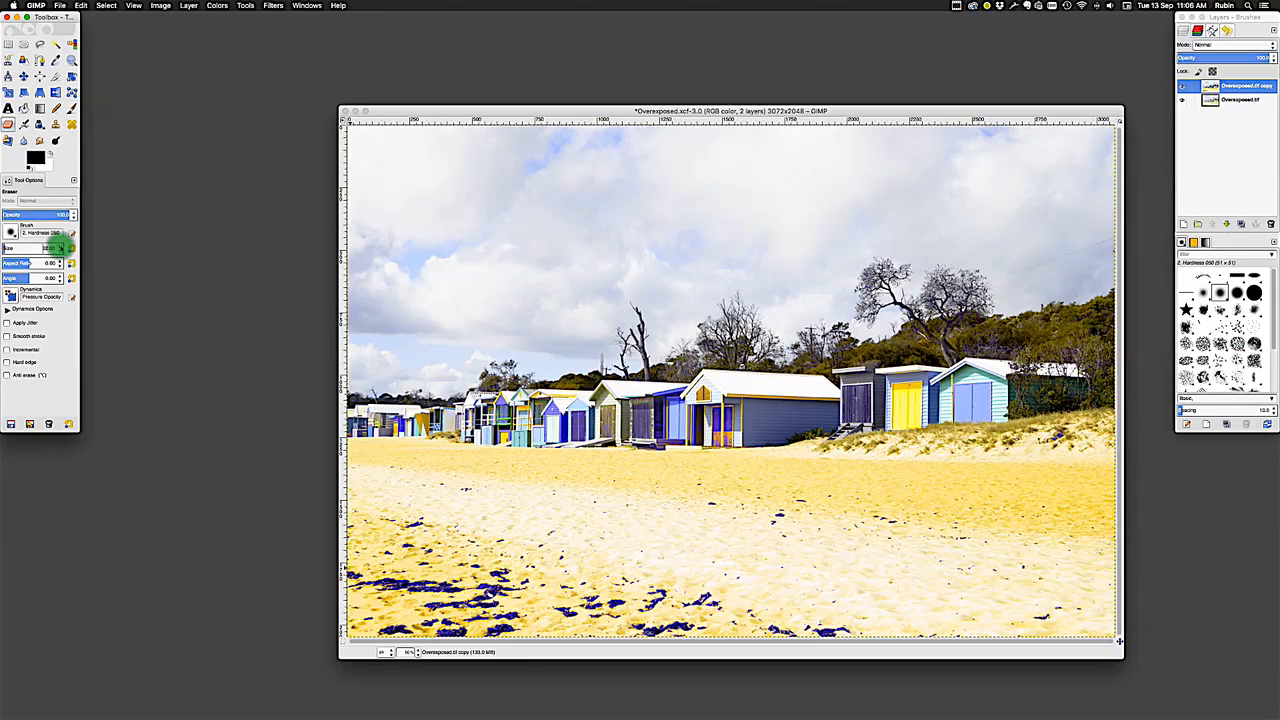
click(61, 247)
click(60, 247)
mouse_move(399, 588)
mouse_down()
mouse_move(456, 590)
mouse_move(515, 565)
mouse_move(452, 577)
mouse_up()
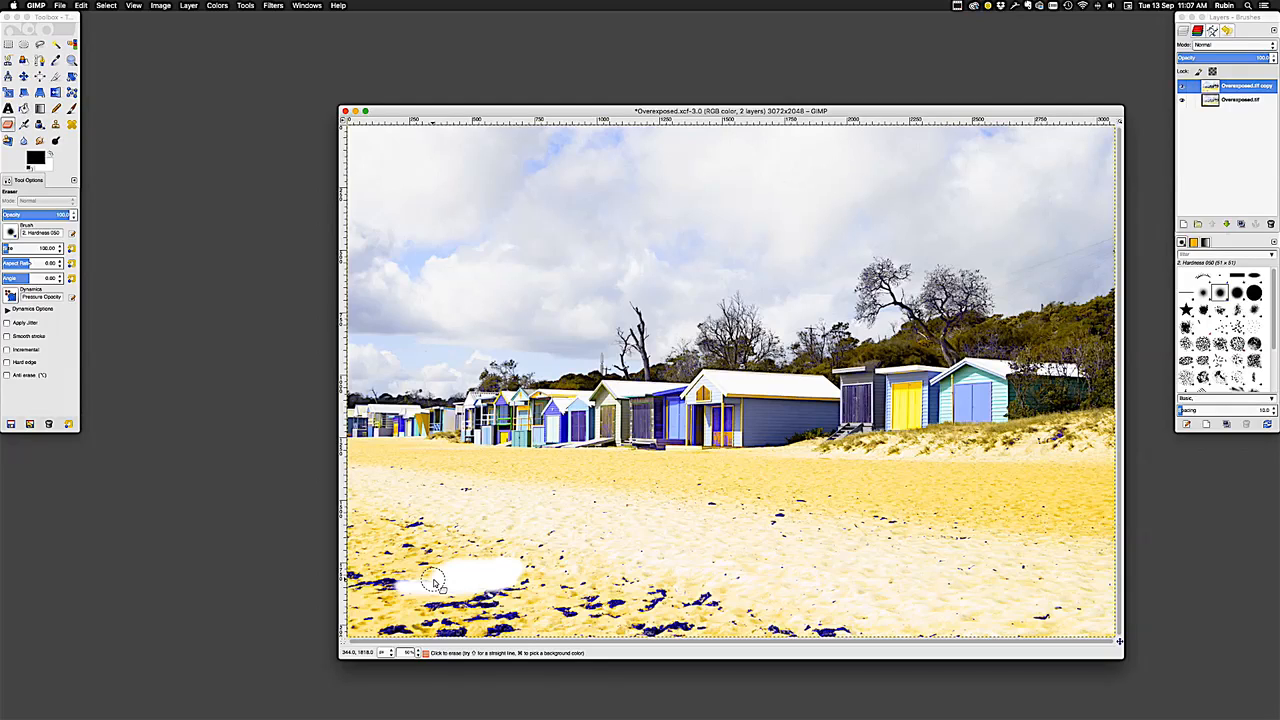
Step: Undo the last erasure on the copied layer
key(super)
key(super+z)
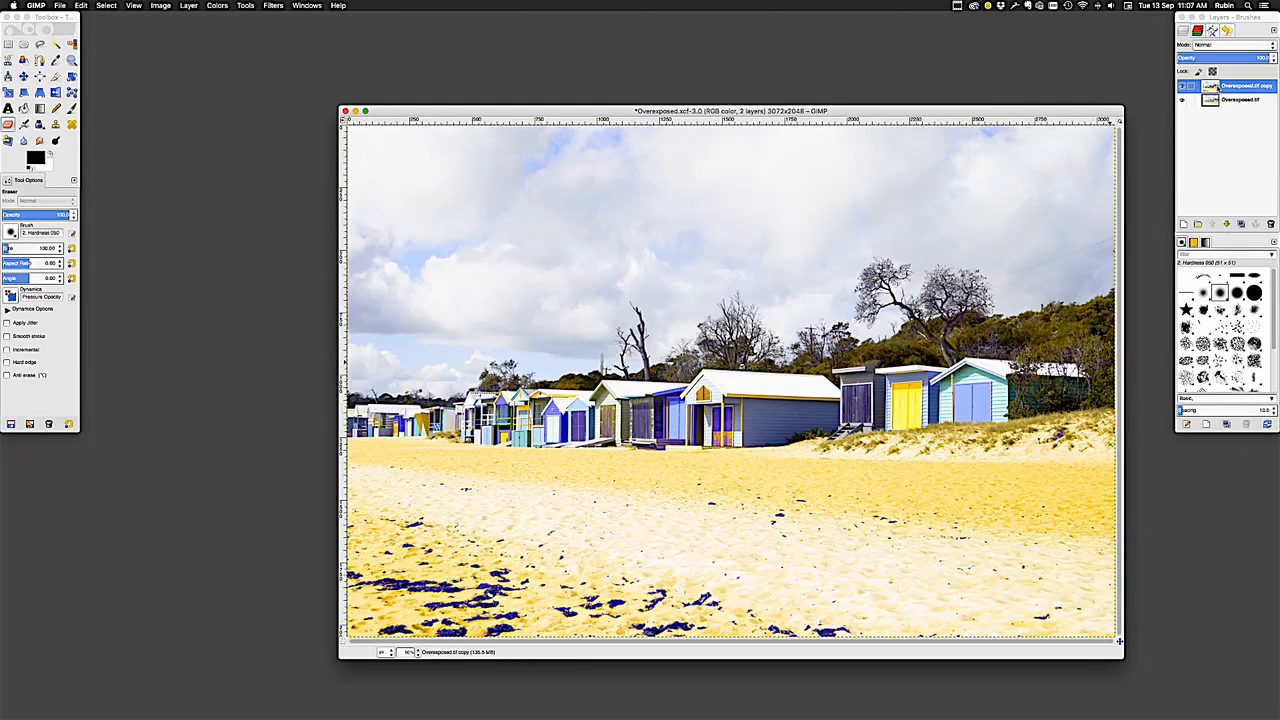
Step: Add an alpha channel to the copied layer and erase the blue seaweed in the photo's lower-left corner to reveal the original layer
right_click(1217, 89)
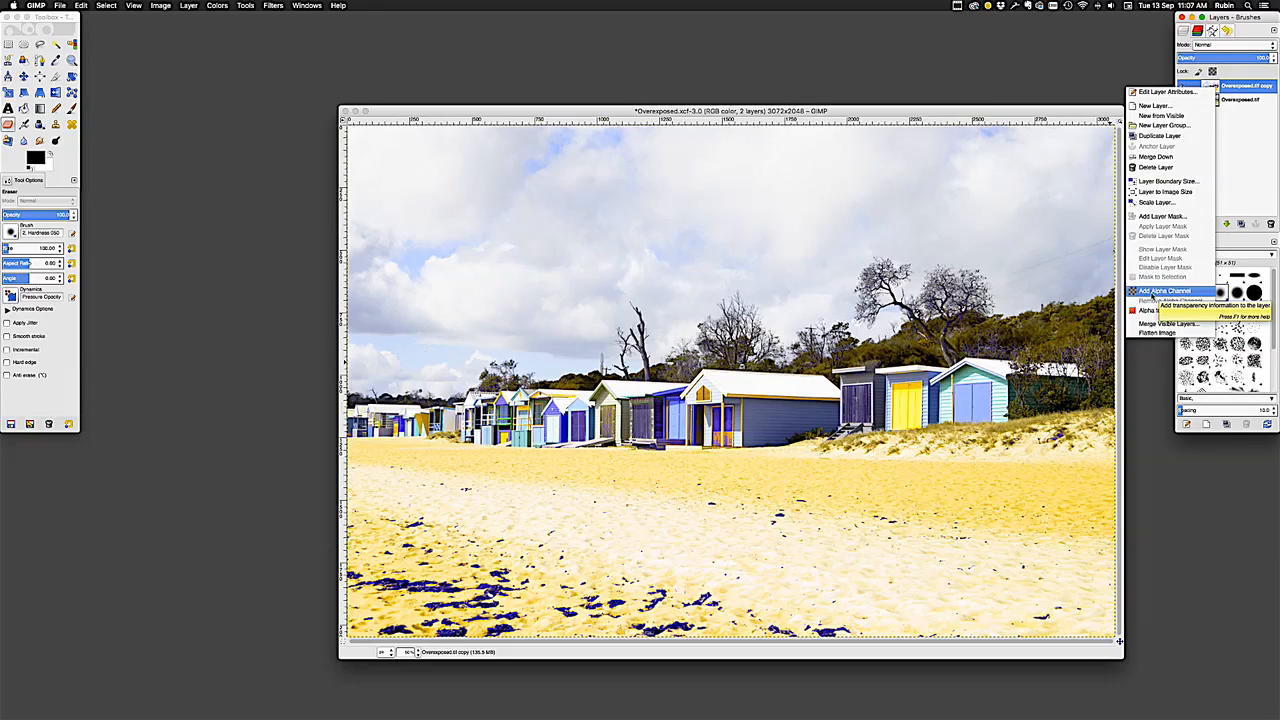
click(1147, 292)
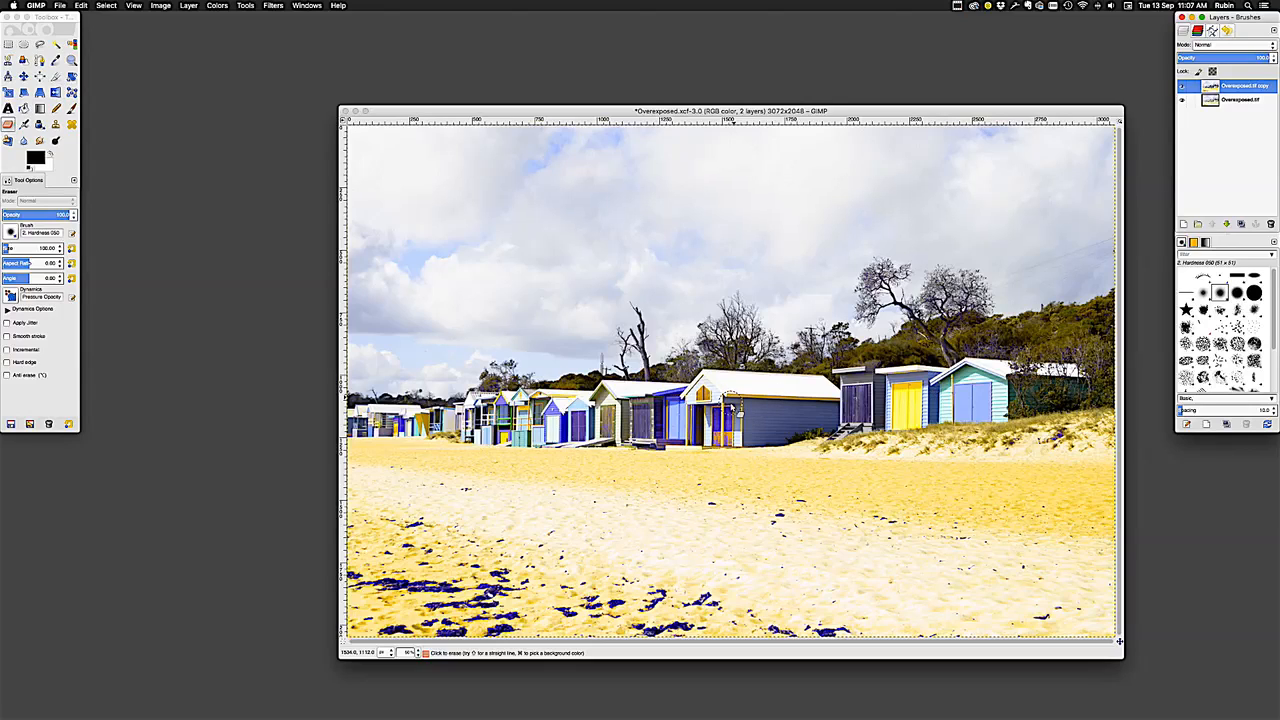
click(381, 577)
mouse_move(381, 577)
mouse_down()
mouse_move(464, 587)
mouse_move(364, 588)
mouse_up()
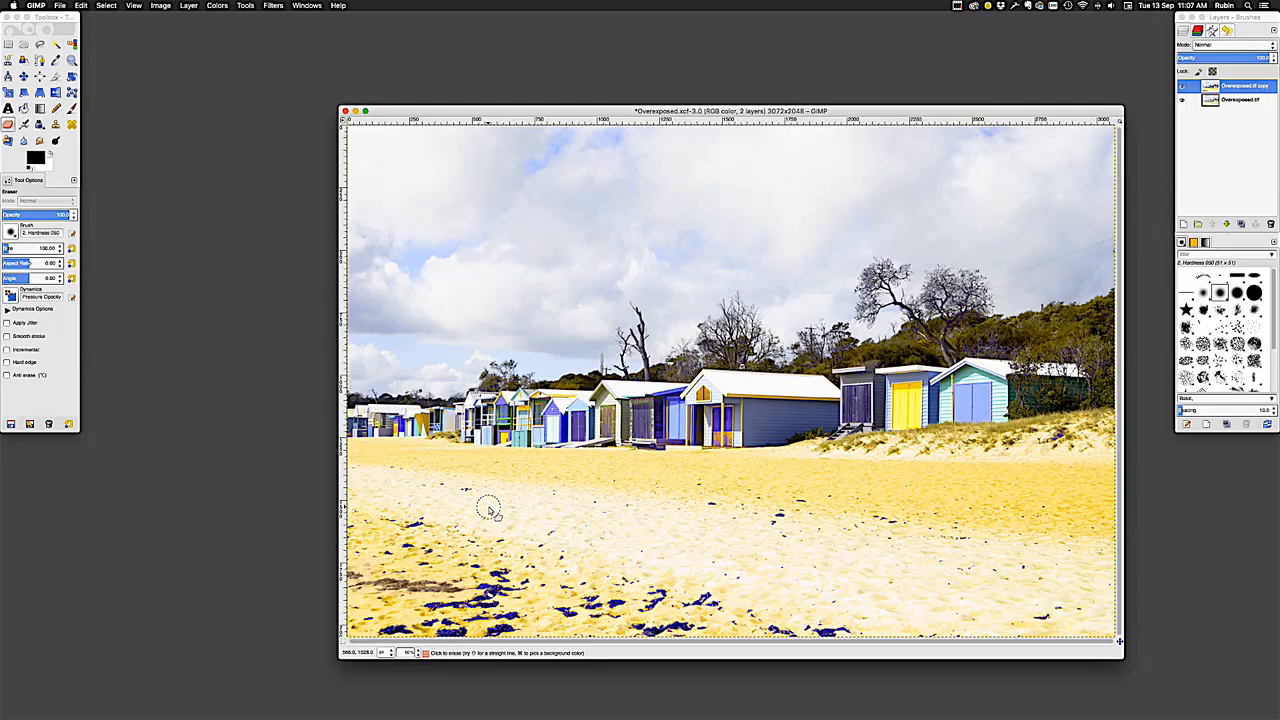
mouse_move(497, 573)
mouse_down()
mouse_move(430, 602)
mouse_move(468, 610)
mouse_move(514, 596)
mouse_move(498, 602)
mouse_move(496, 632)
mouse_move(518, 622)
mouse_move(504, 616)
mouse_move(518, 635)
mouse_move(388, 623)
mouse_up()
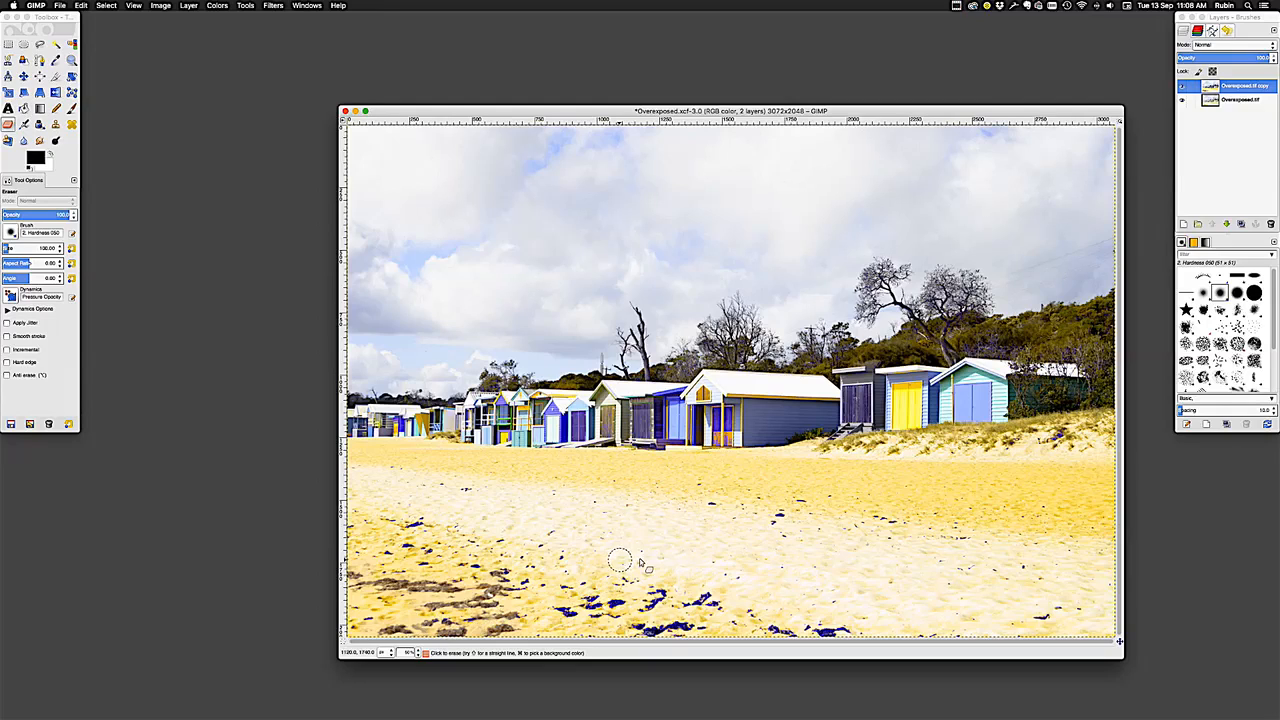
Step: Toggle the visibility of the original Overexposed.tif layer to inspect the erased areas of the copy, leaving it shown
click(1182, 100)
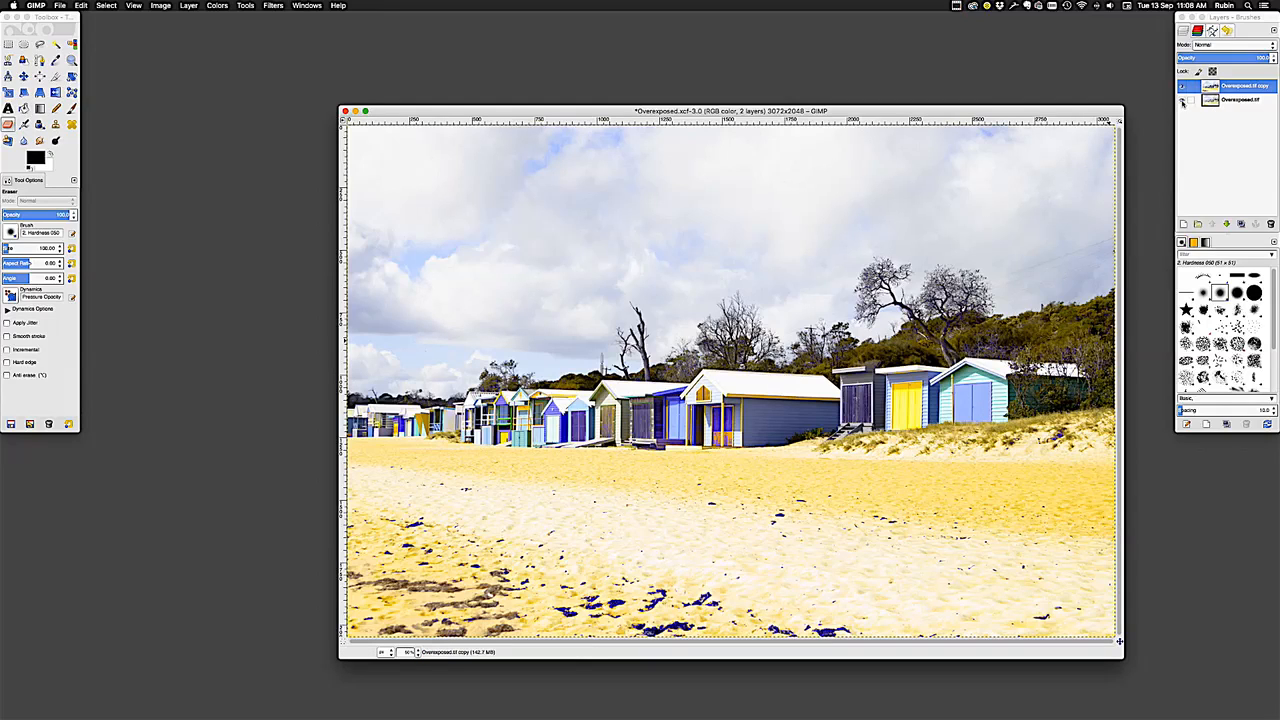
click(1183, 102)
click(1183, 102)
click(1183, 102)
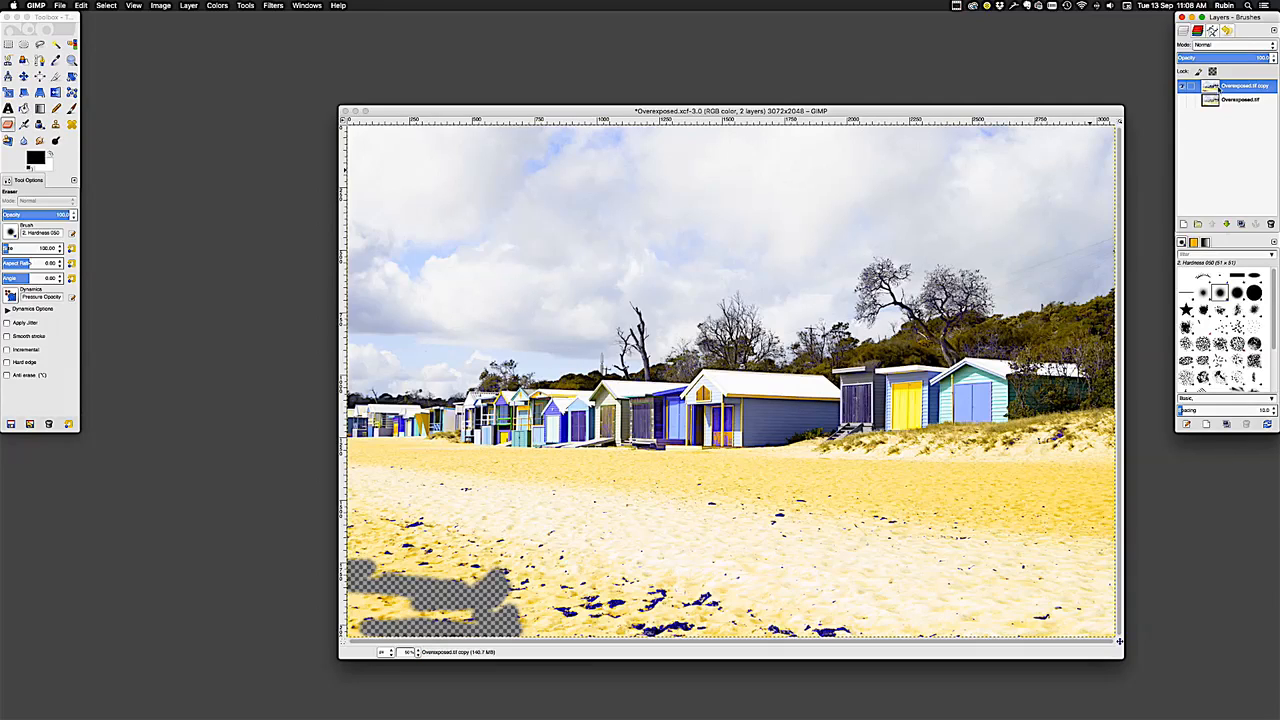
click(1183, 104)
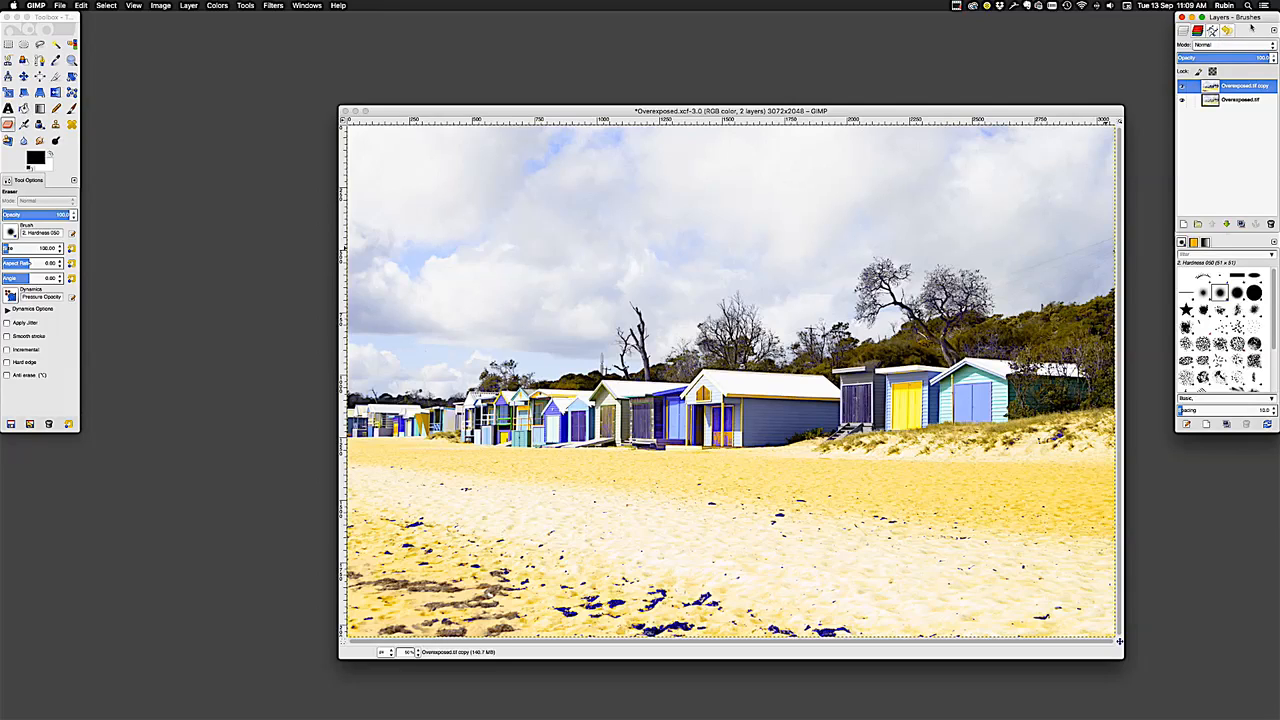
Step: Review the undo history and revert the image to the Item visibility state just before Add Alpha Channel
click(1226, 32)
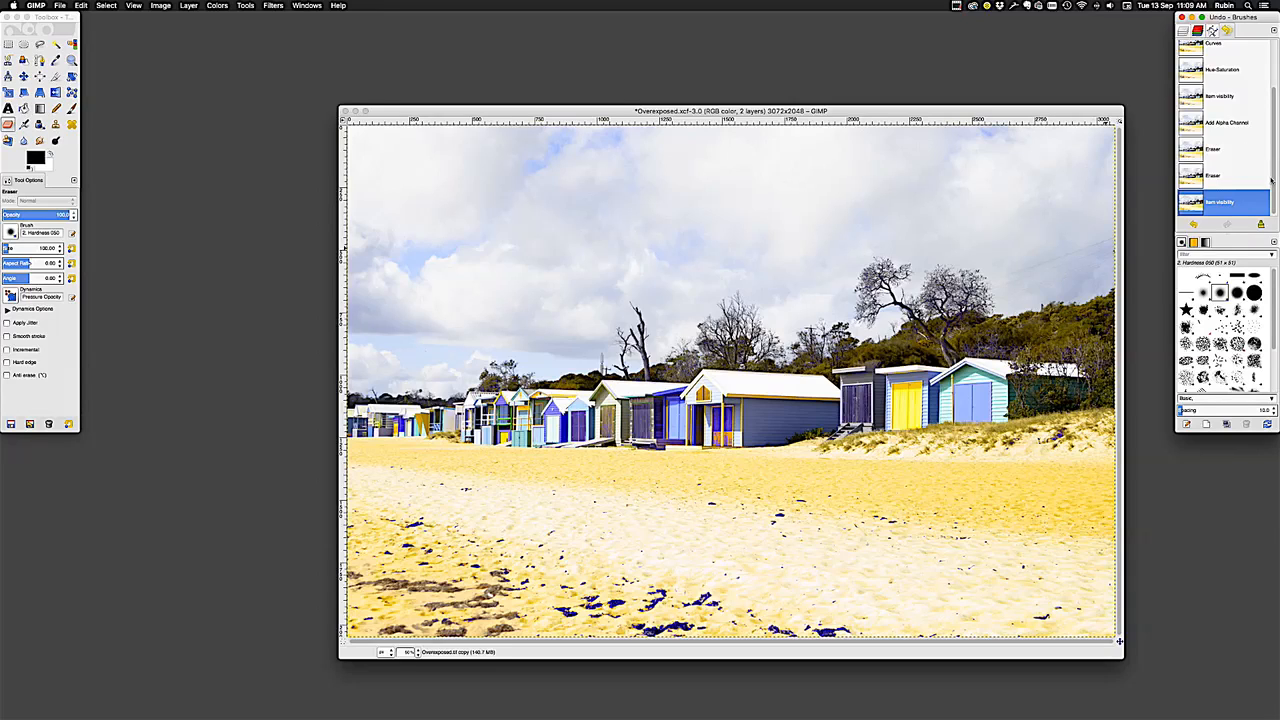
scroll(1270, 178, up, 3)
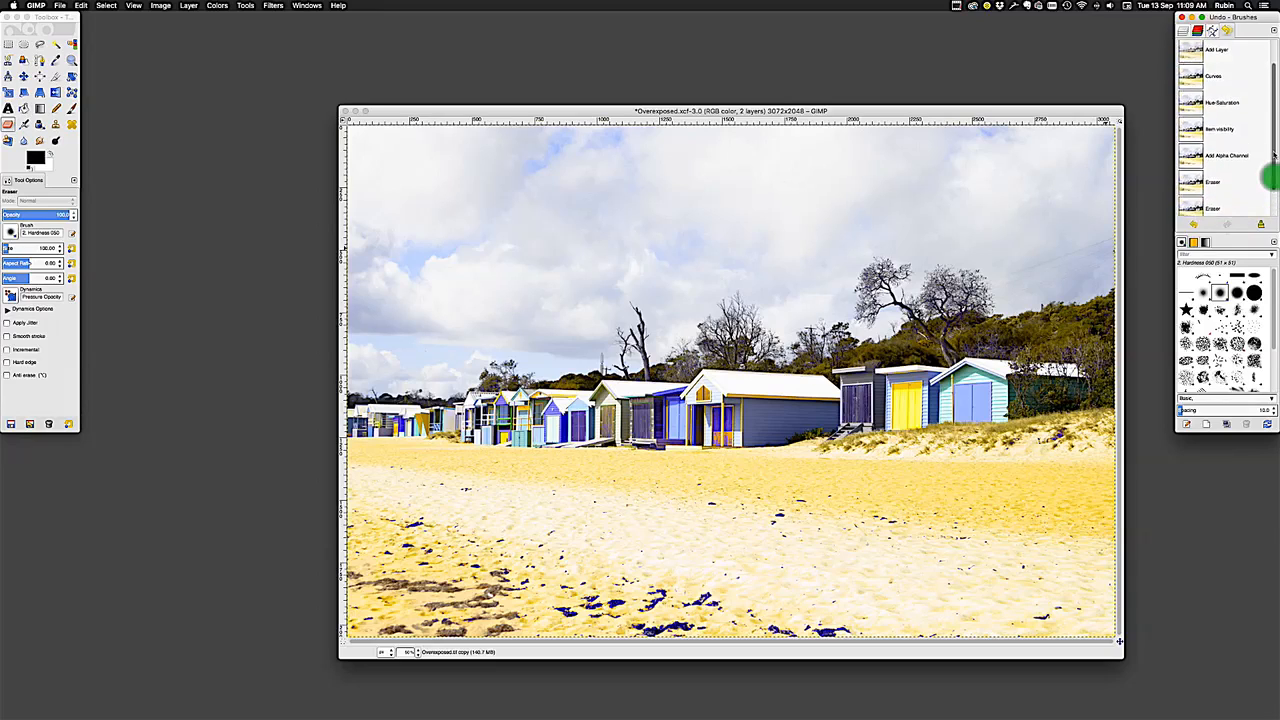
scroll(1272, 178, down, 3)
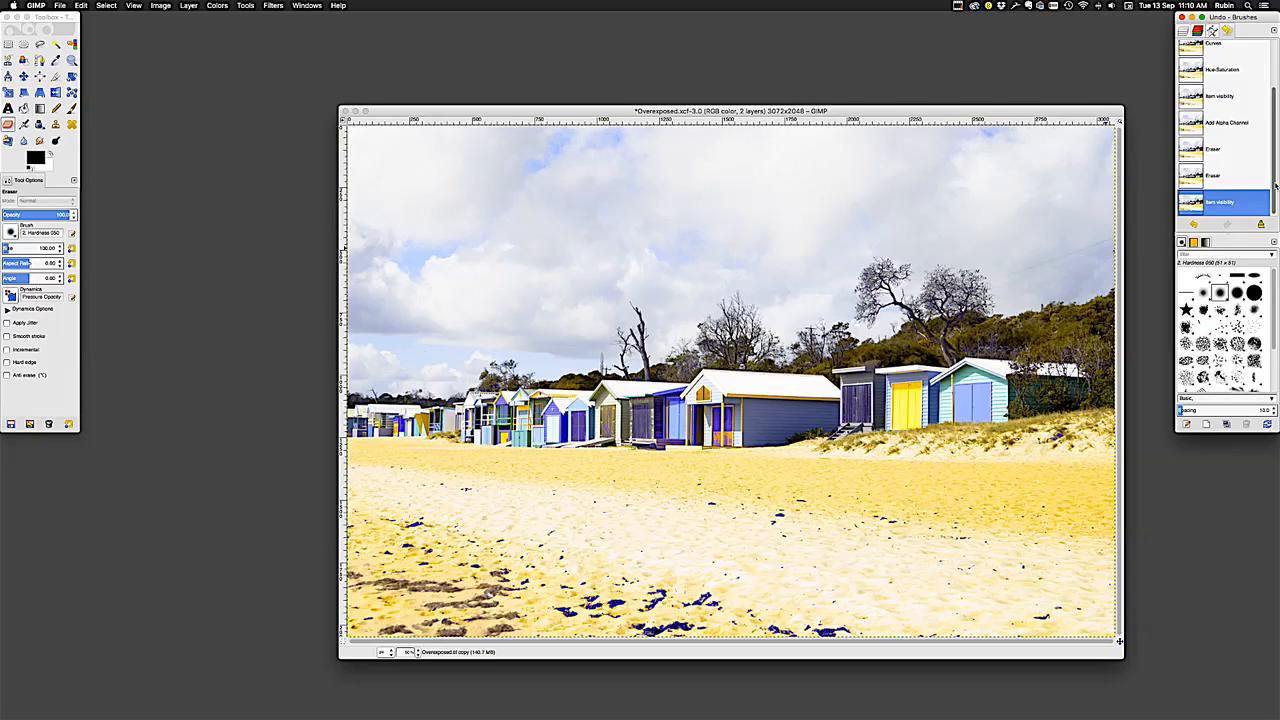
click(1212, 175)
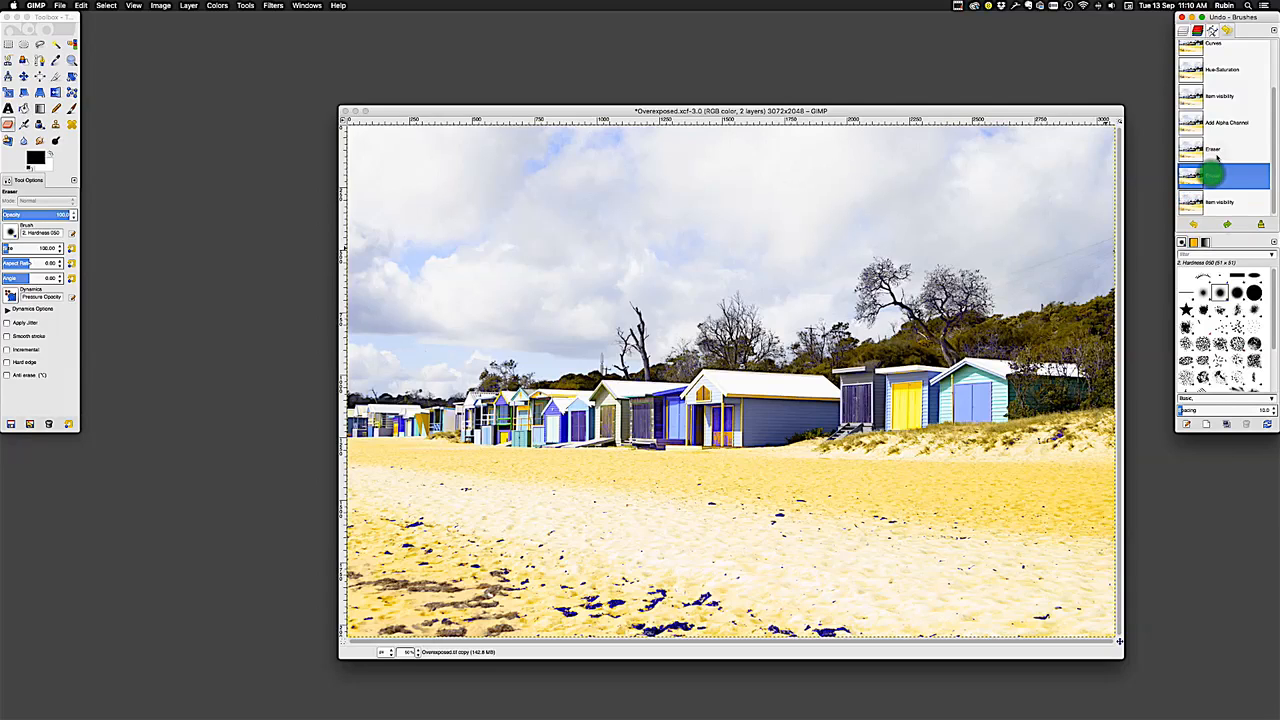
click(1214, 149)
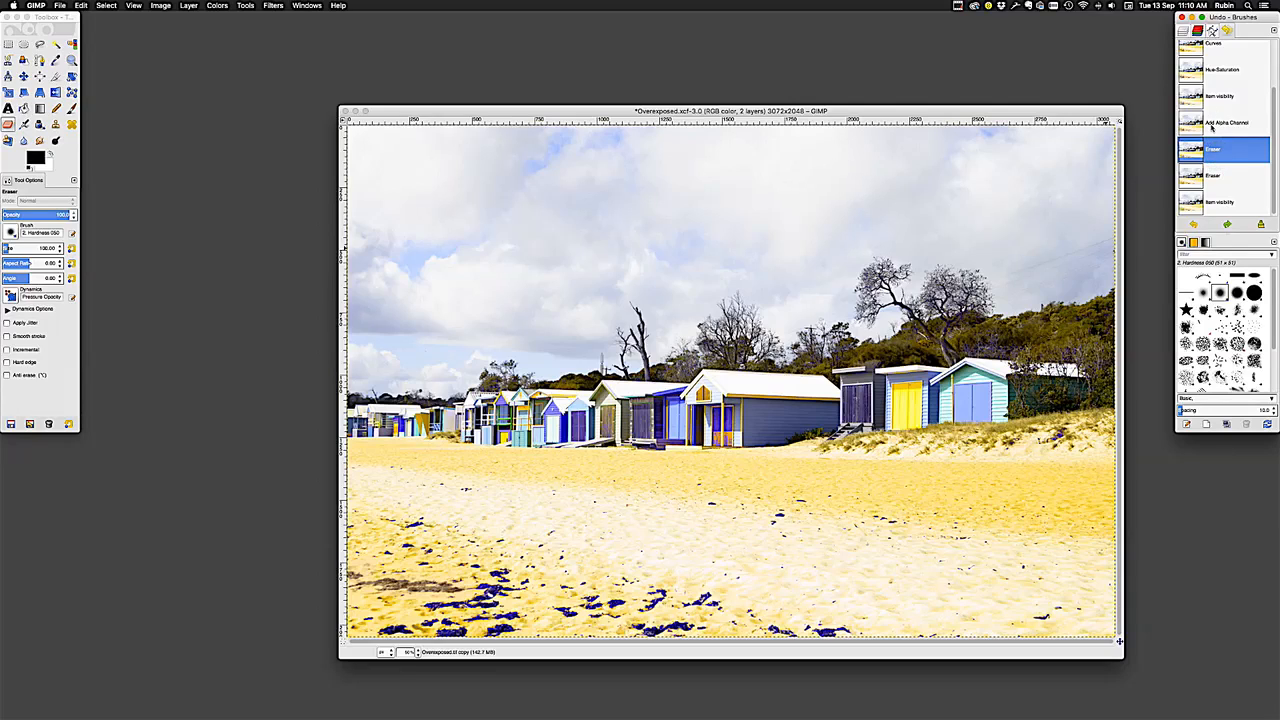
click(1213, 122)
click(1220, 95)
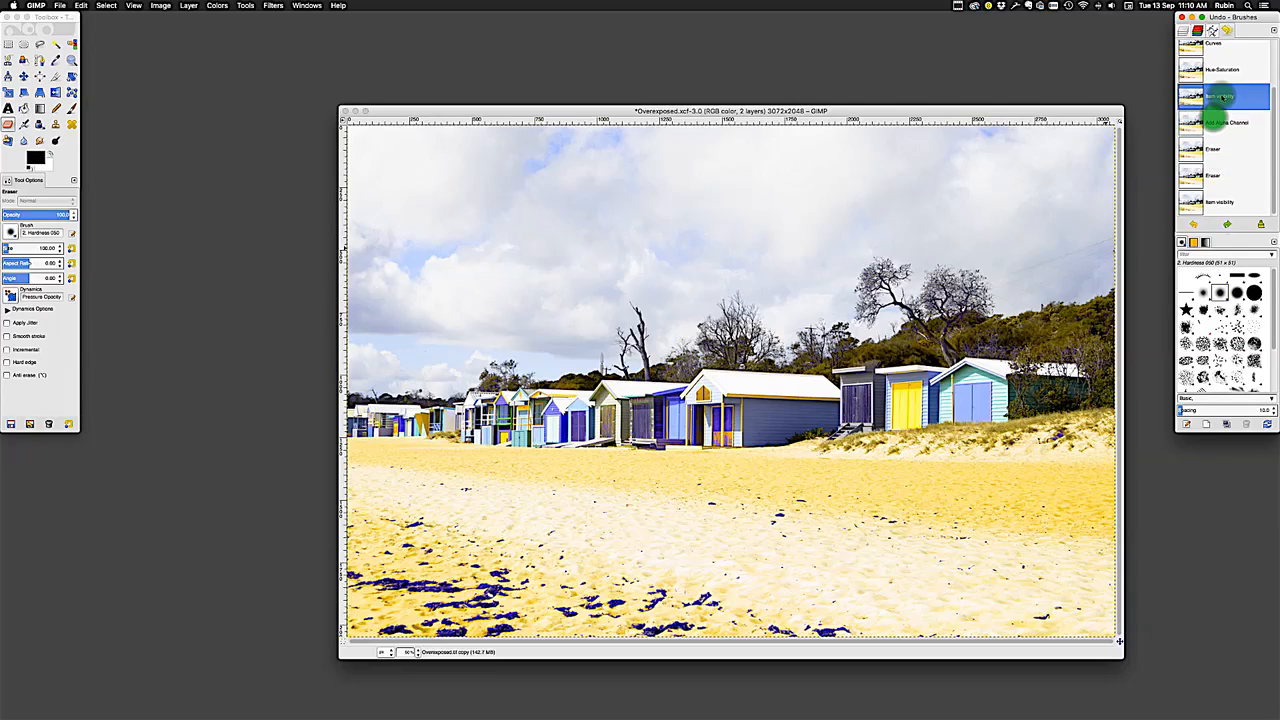
click(1222, 70)
scroll(1263, 160, up, 1)
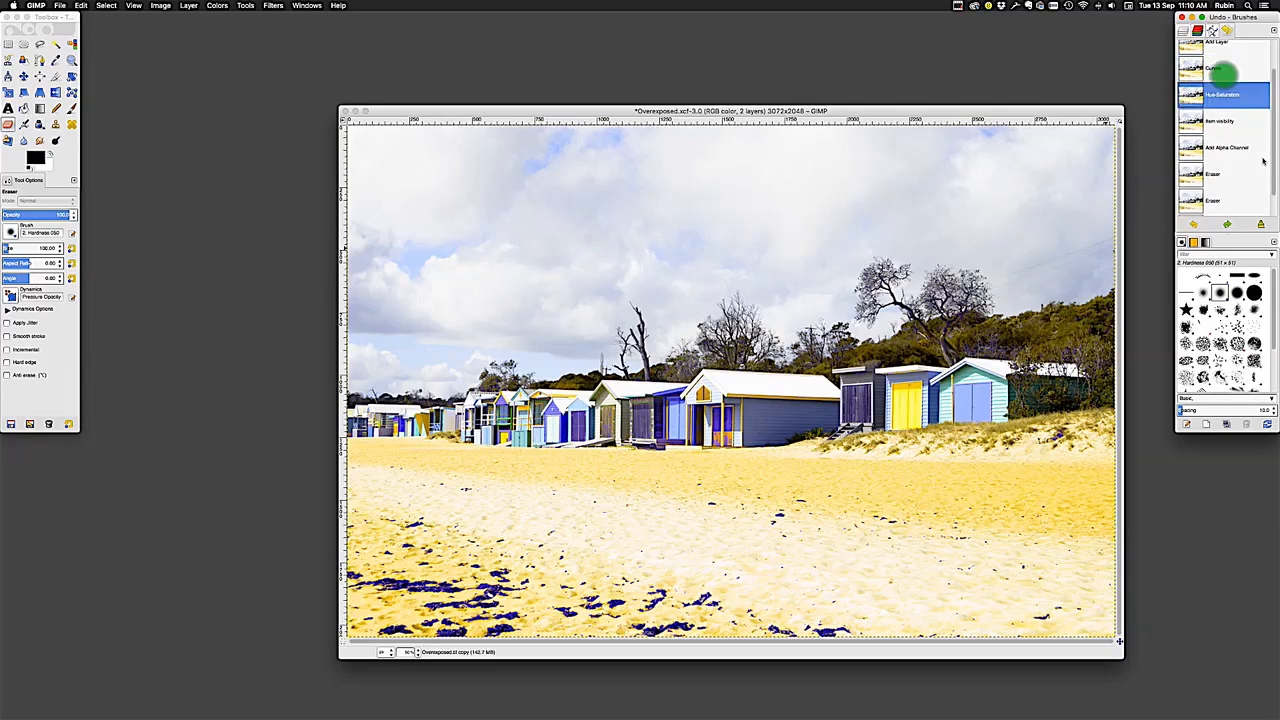
scroll(1263, 160, up, 1)
click(1206, 187)
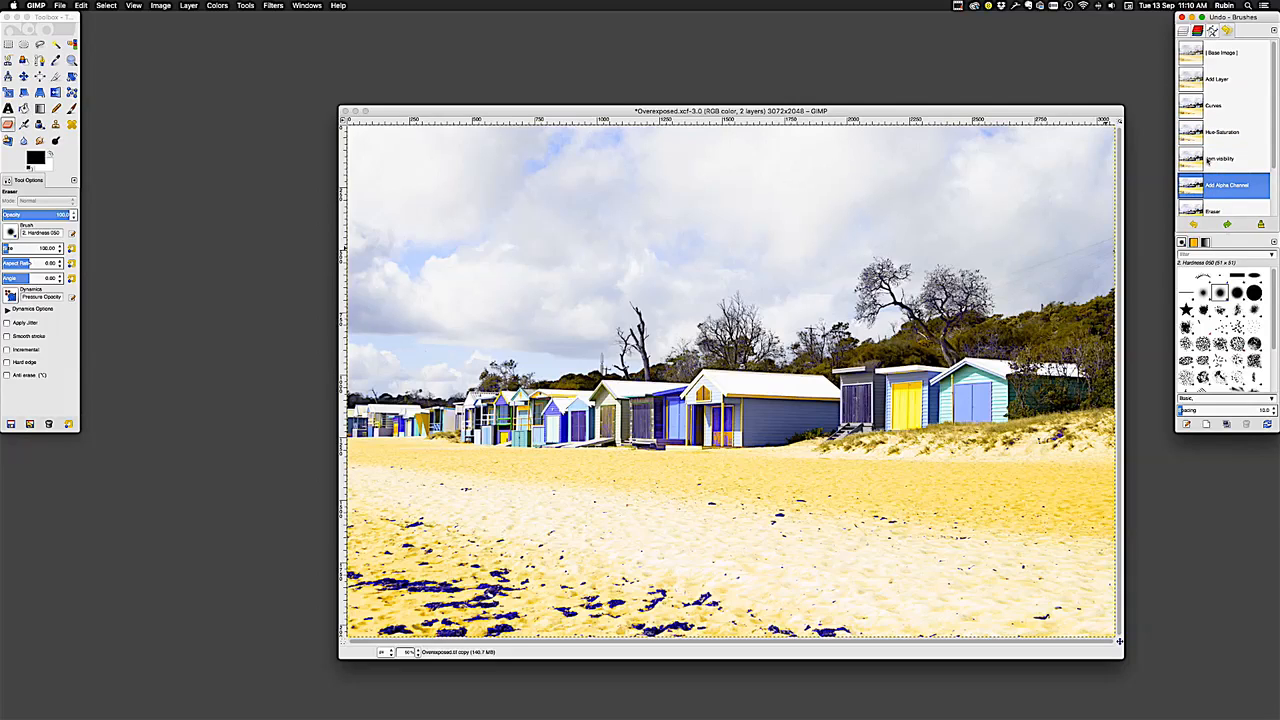
click(1205, 158)
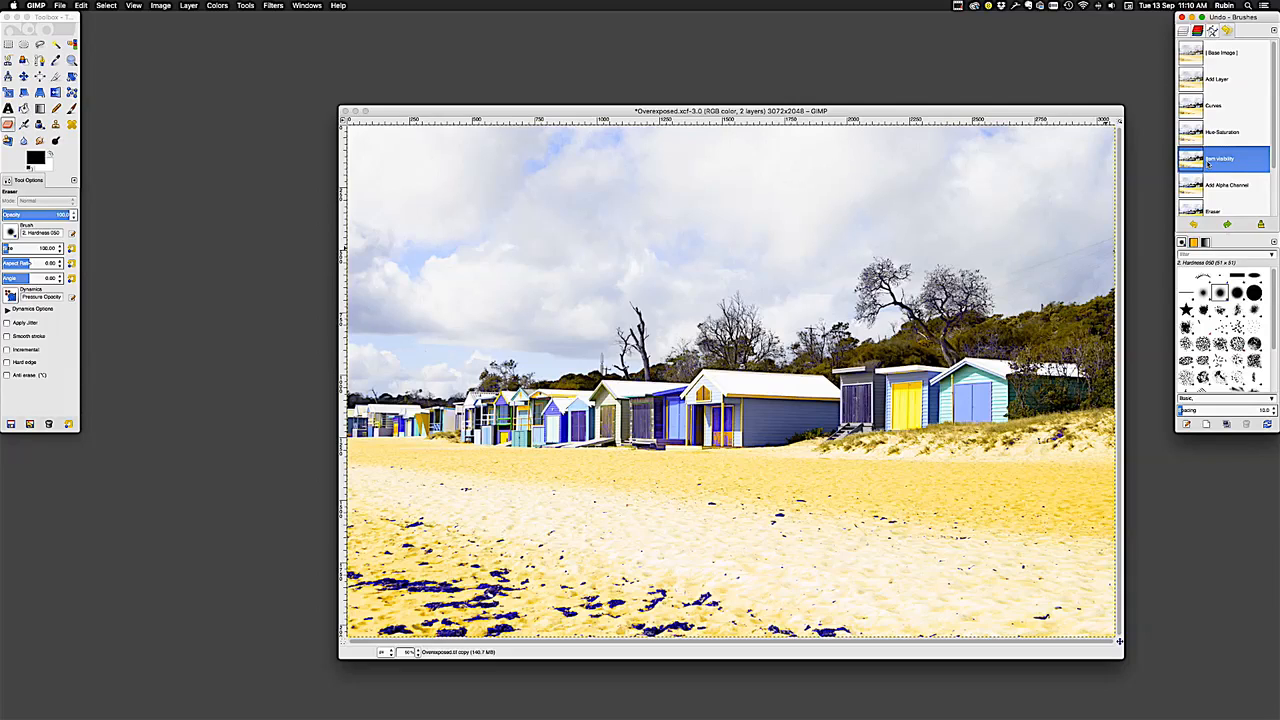
scroll(1218, 186, down, 1)
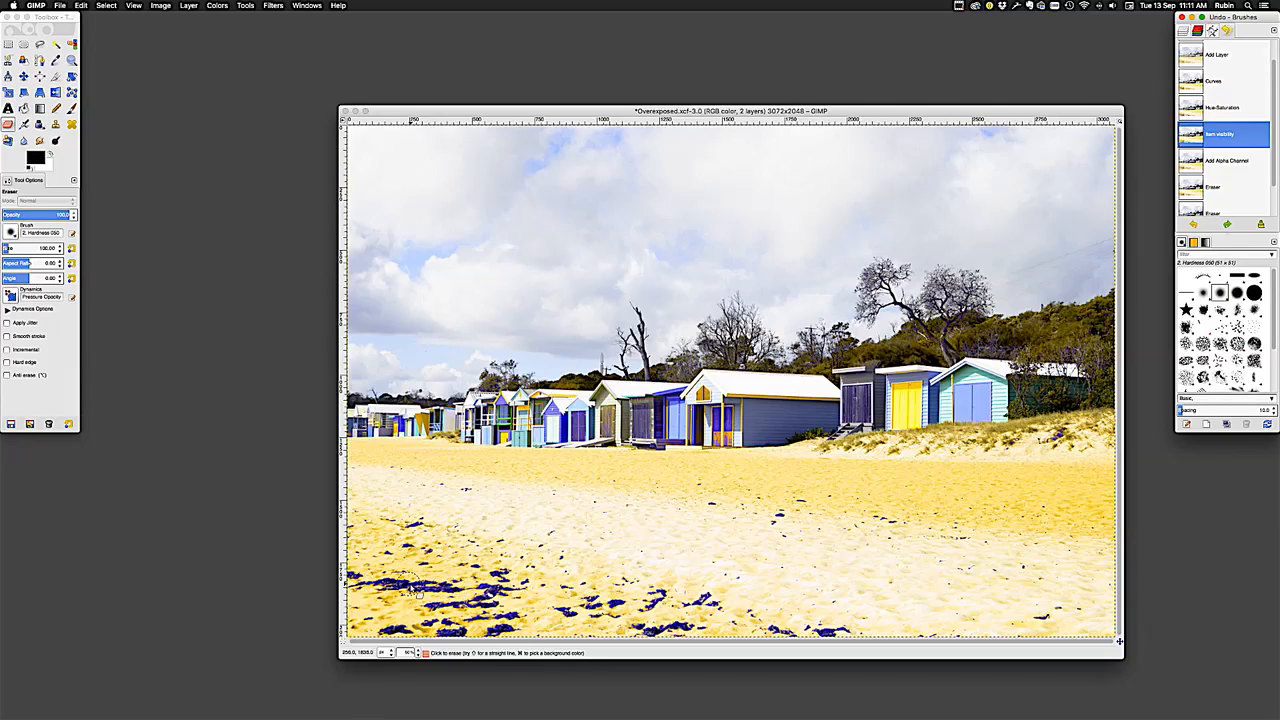
Step: Try erasing a strip of the lower-left seaweed on the copied layer without an alpha channel, and undo the stroke
drag(388, 591, 500, 594)
key(super)
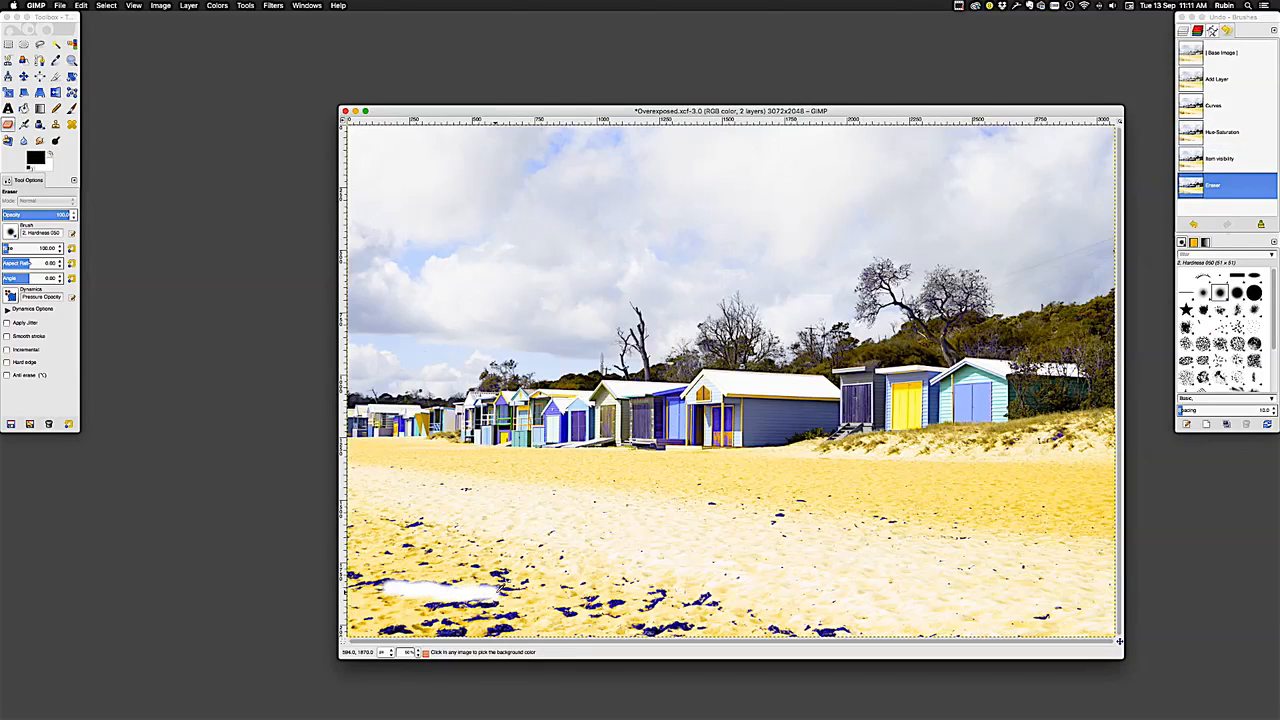
key(super+z)
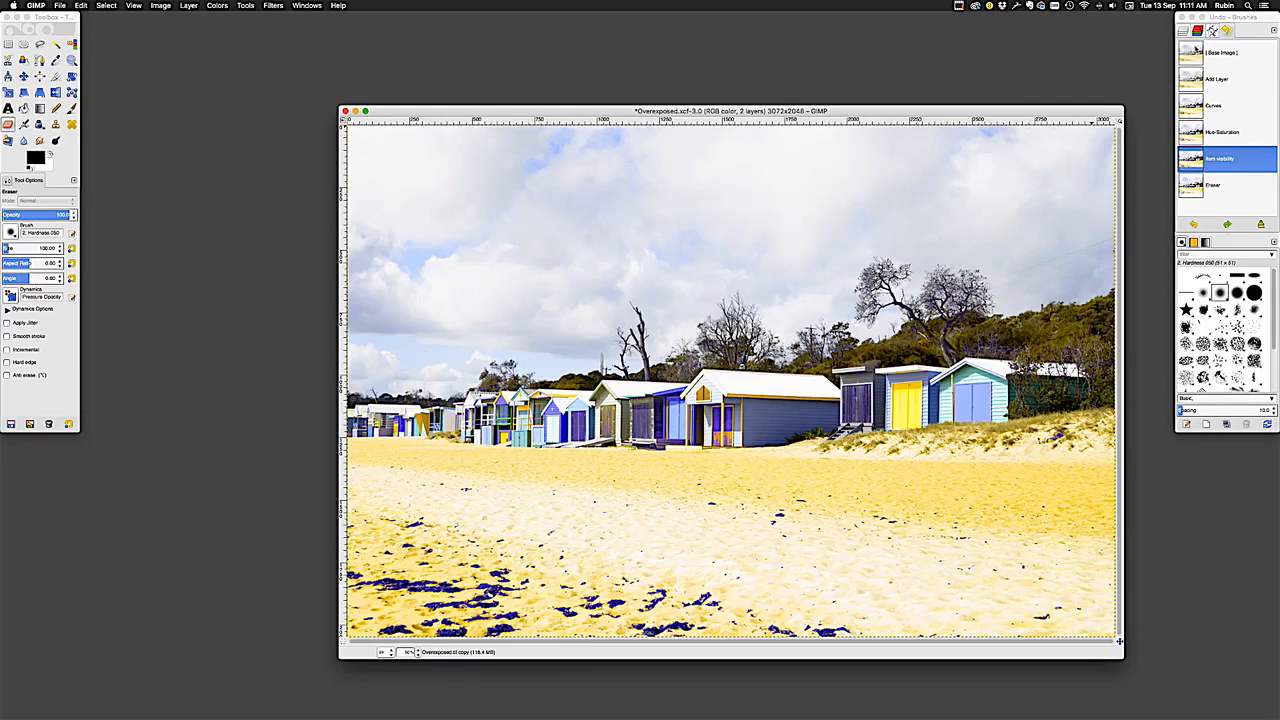
Step: Add a layer mask initialized to White (full opacity) to the copied layer
click(1183, 32)
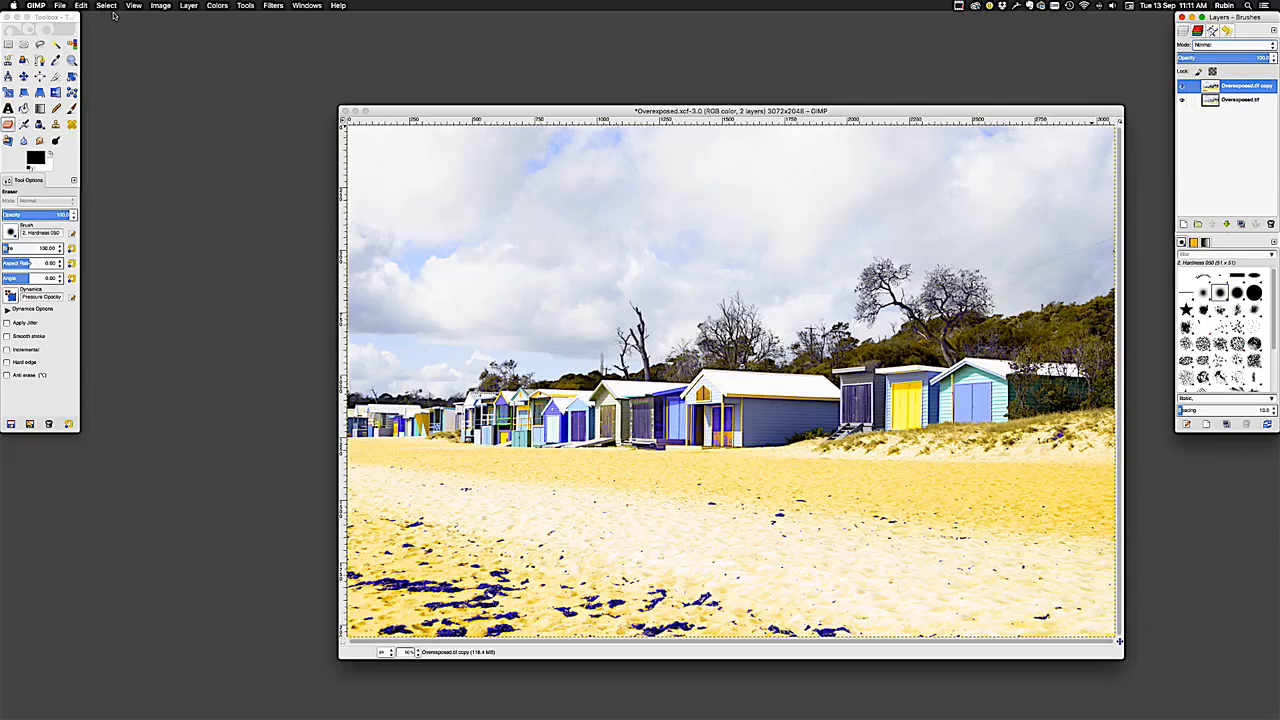
click(189, 6)
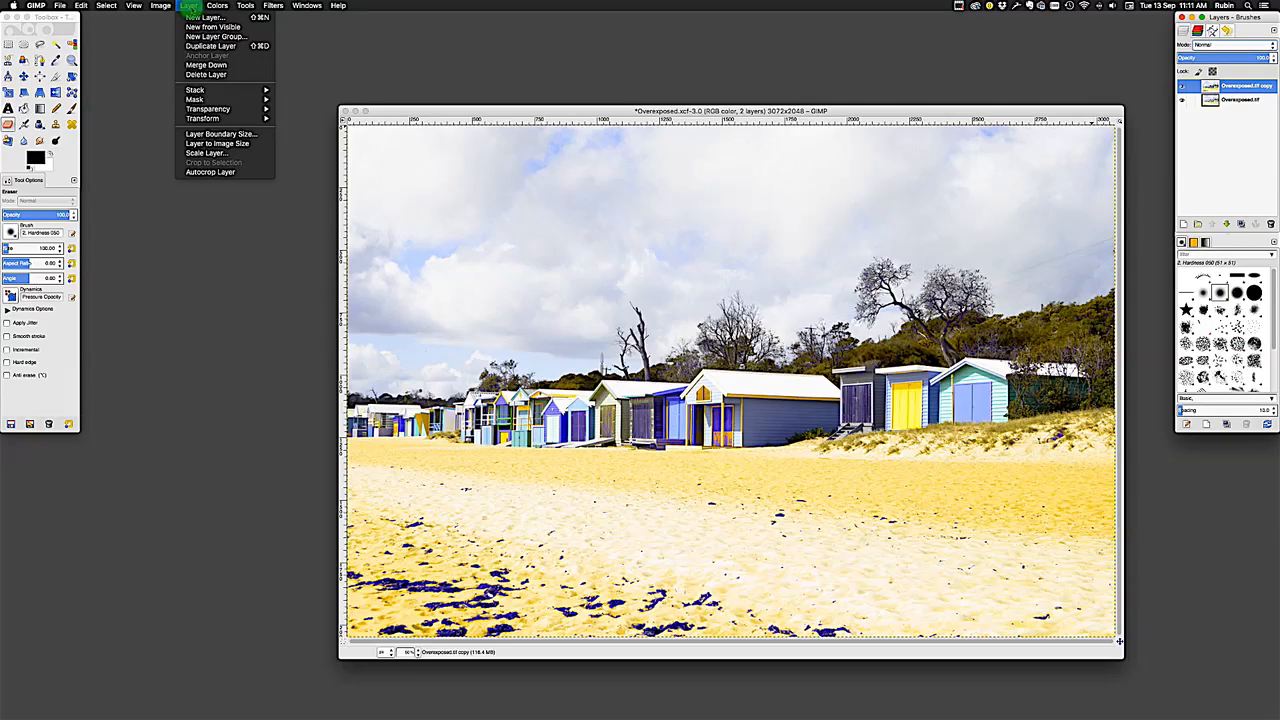
mouse_move(230, 99)
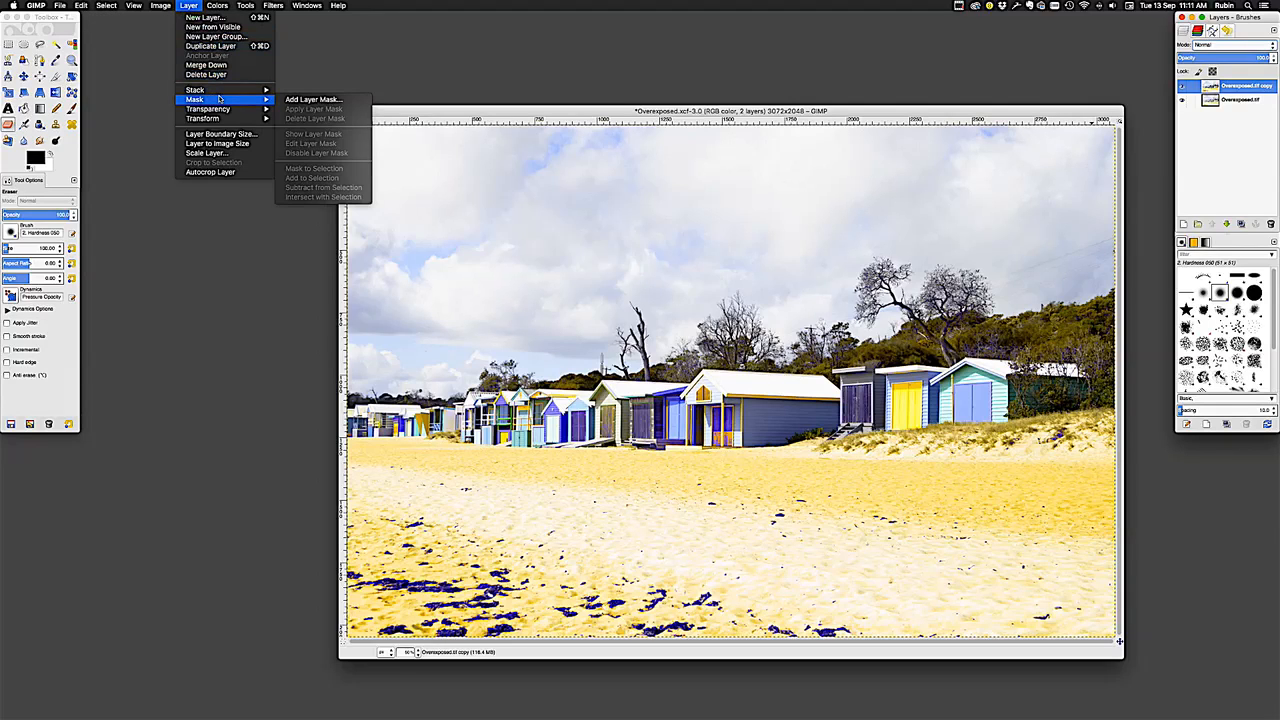
click(328, 99)
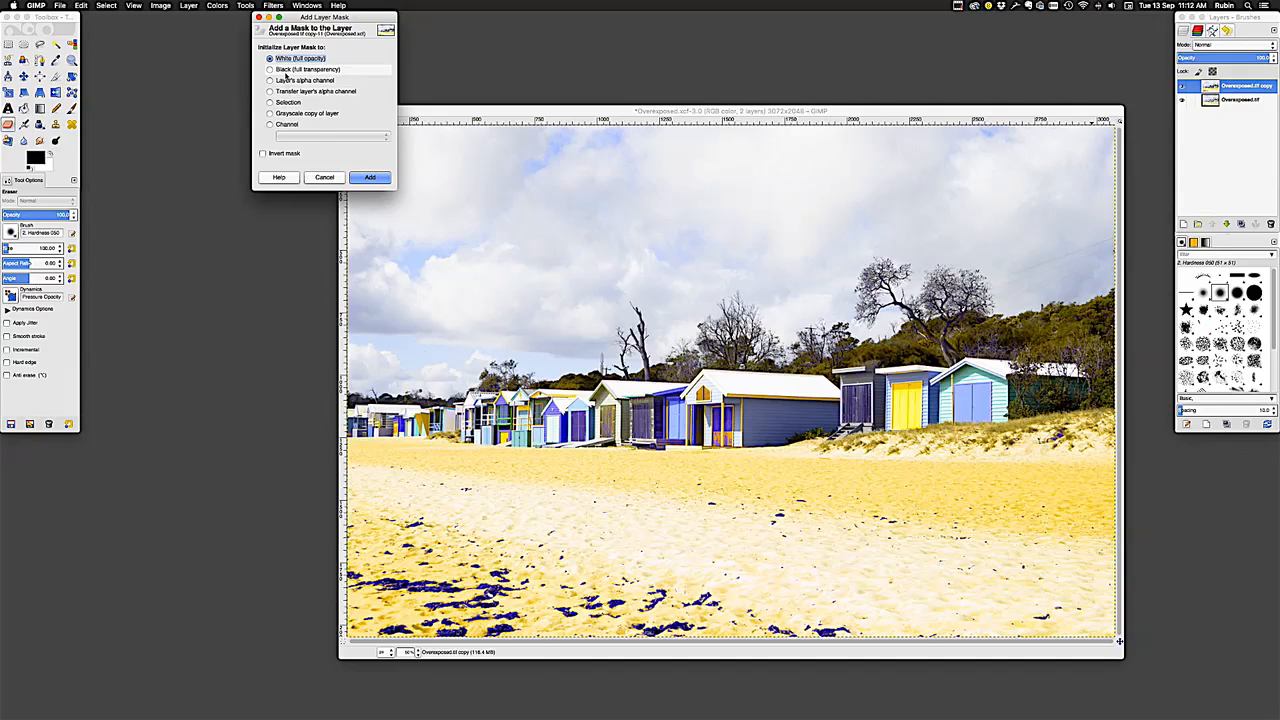
click(366, 178)
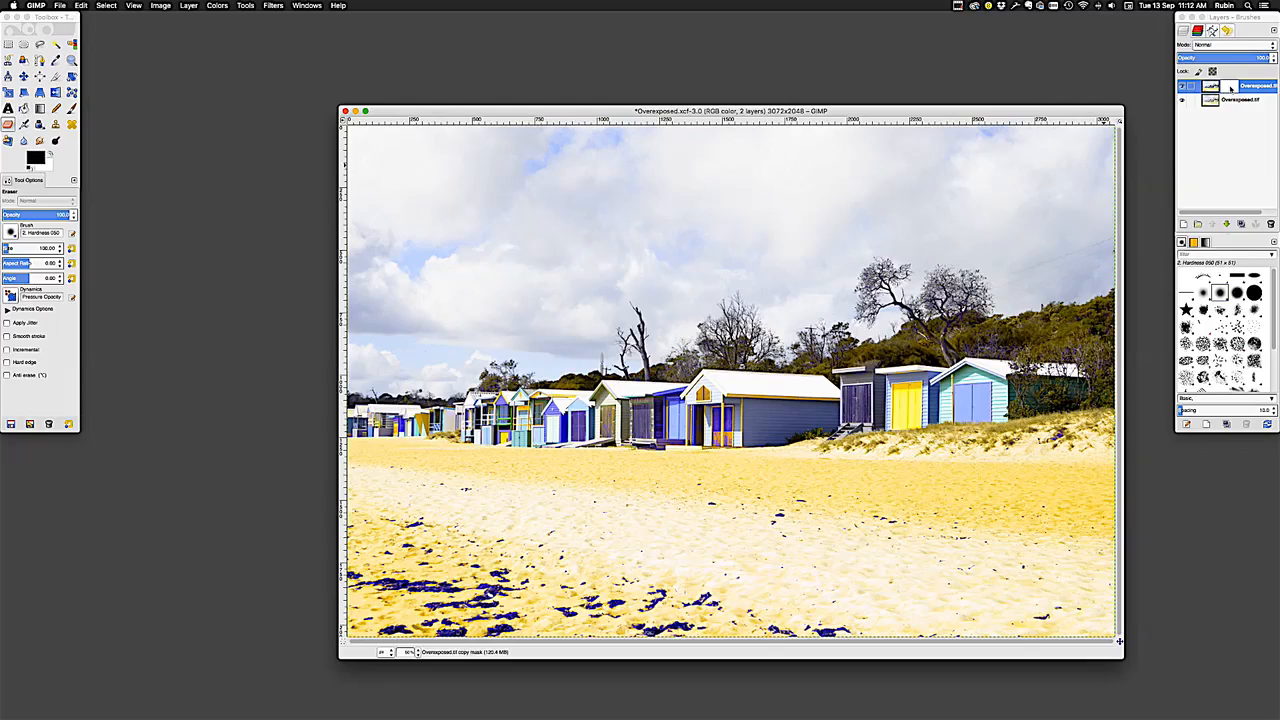
Step: Paint black on the copied layer's mask with the Paintbrush over the lower-left seaweed to bring back its original brown
click(1230, 87)
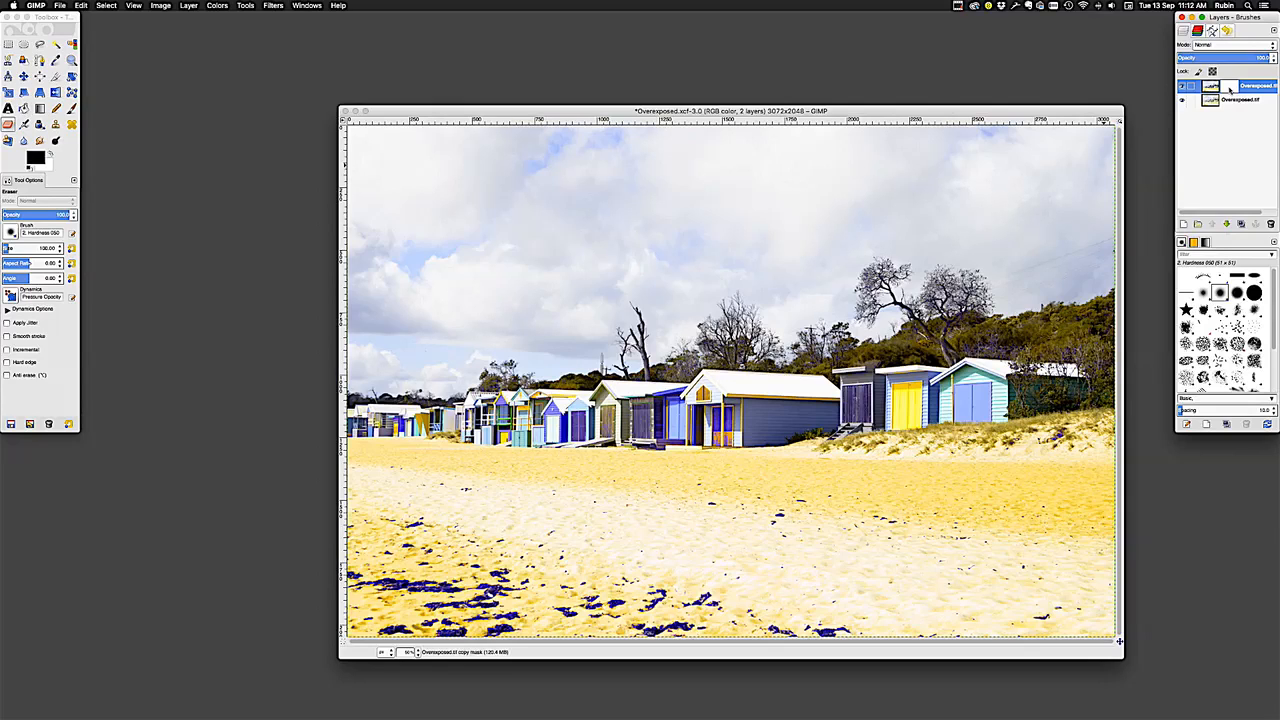
click(1230, 89)
click(1229, 88)
click(1229, 88)
click(68, 109)
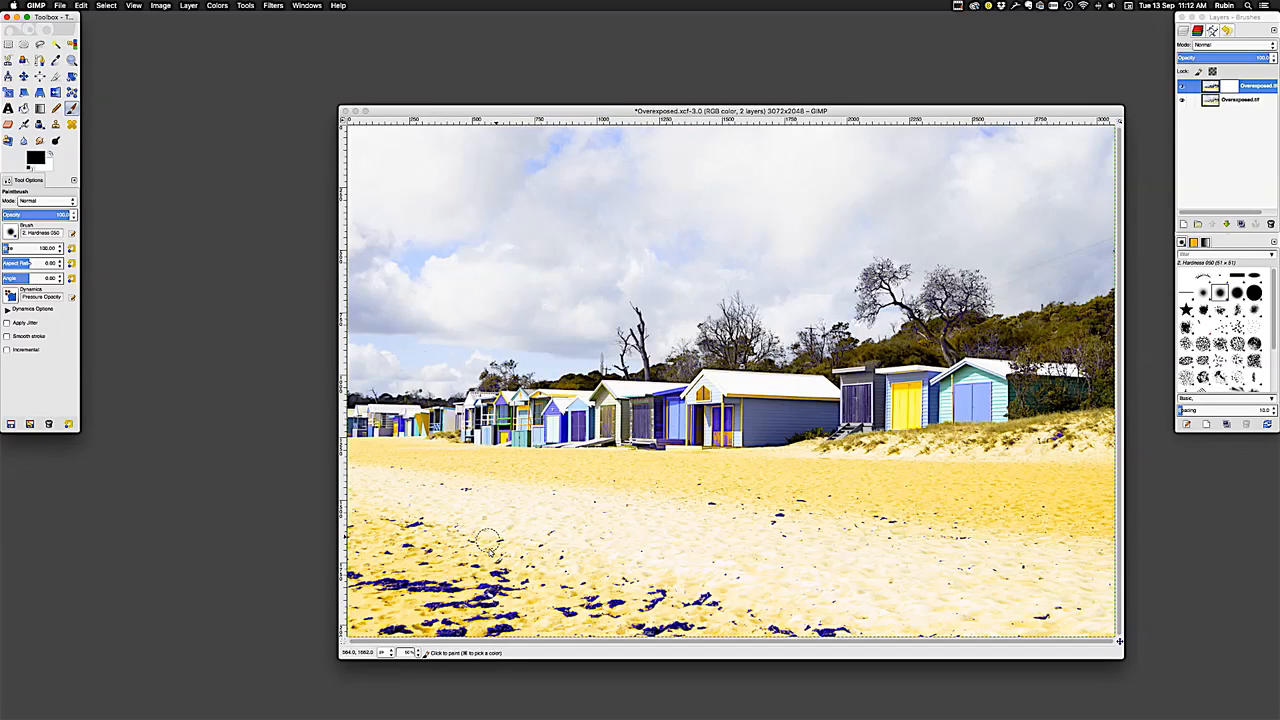
click(506, 570)
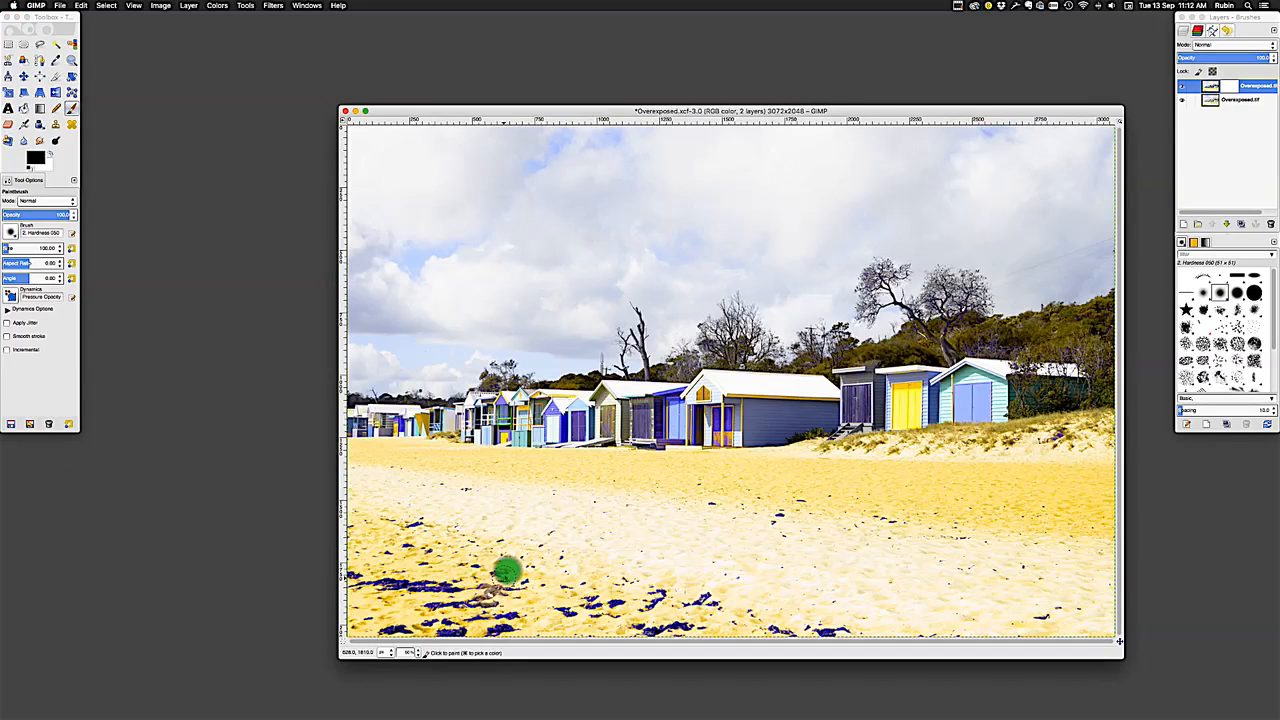
mouse_move(440, 598)
mouse_down()
mouse_move(469, 587)
mouse_move(341, 567)
mouse_move(403, 560)
mouse_move(421, 511)
mouse_move(385, 545)
mouse_move(376, 630)
mouse_move(462, 638)
mouse_move(477, 635)
mouse_move(401, 628)
mouse_move(516, 625)
mouse_move(490, 635)
mouse_move(510, 611)
mouse_move(469, 615)
mouse_move(515, 609)
mouse_move(529, 588)
mouse_move(478, 616)
mouse_up()
click(399, 627)
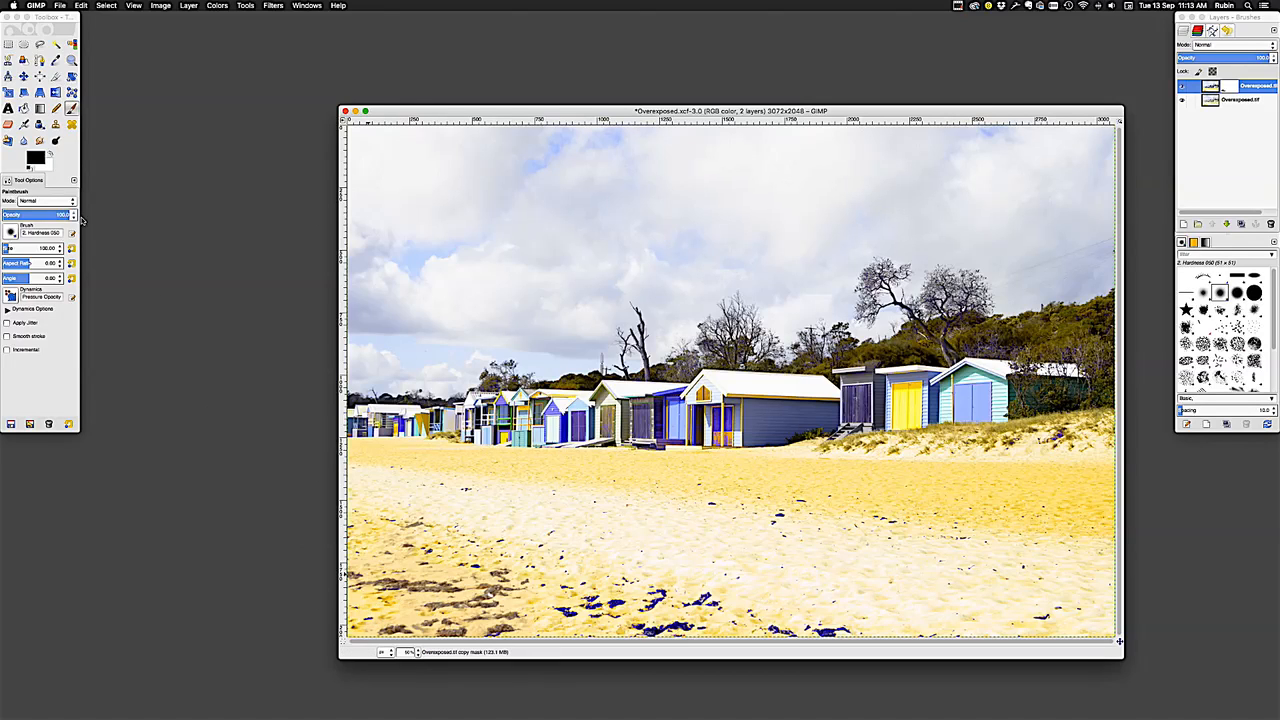
Step: Swap the foreground colour to white and paint the mask over part of the lower-left seaweed to restore its blue
click(51, 155)
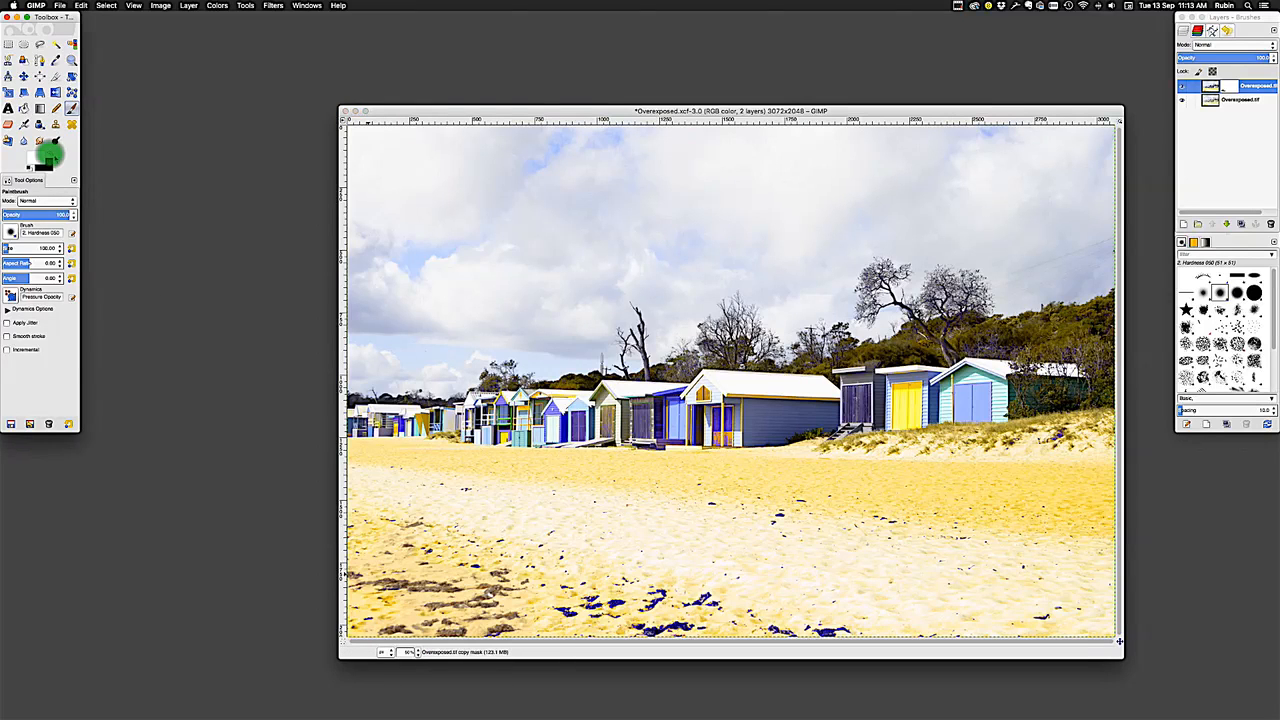
click(1224, 89)
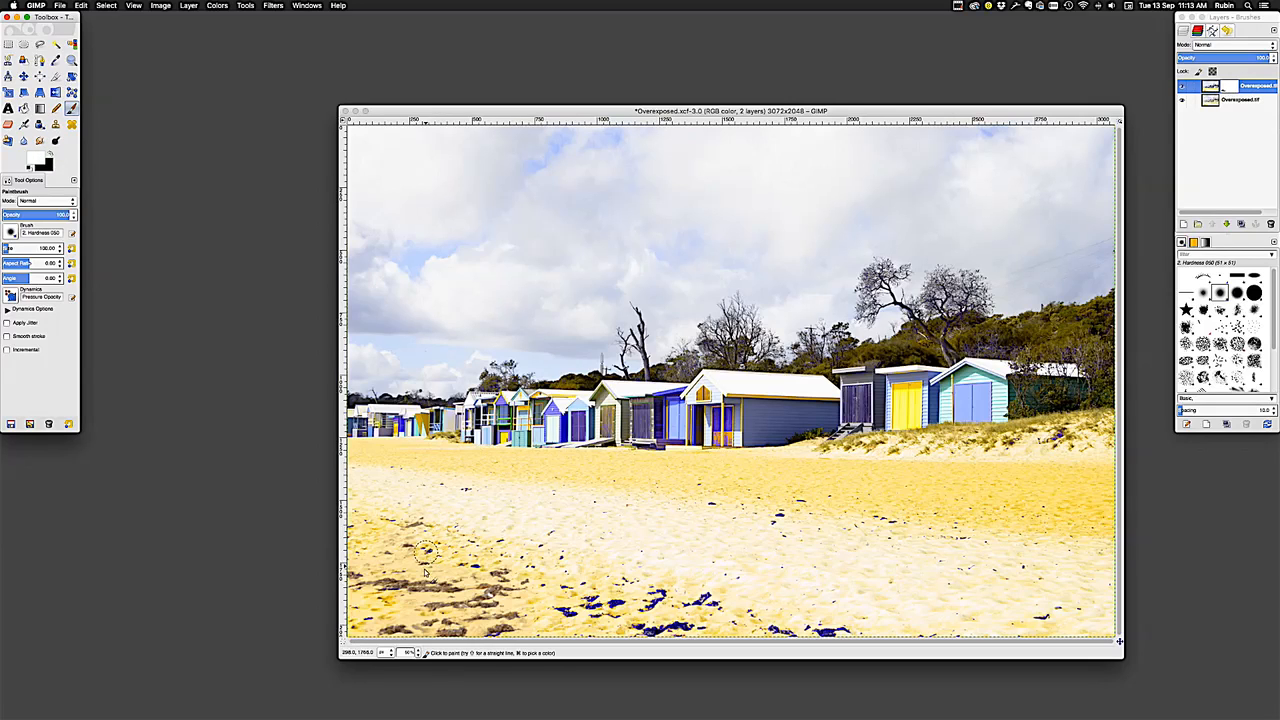
mouse_move(424, 593)
mouse_down()
mouse_move(332, 586)
mouse_move(358, 581)
mouse_up()
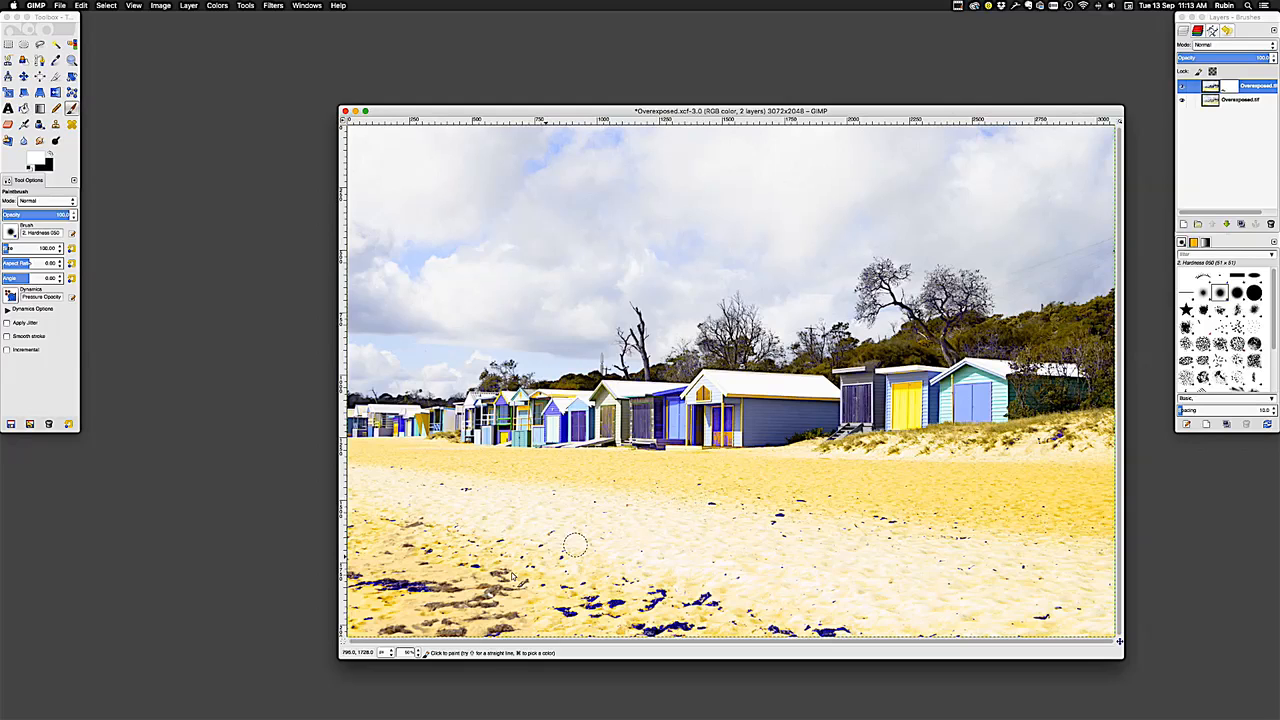
drag(443, 590, 334, 590)
key(F4)
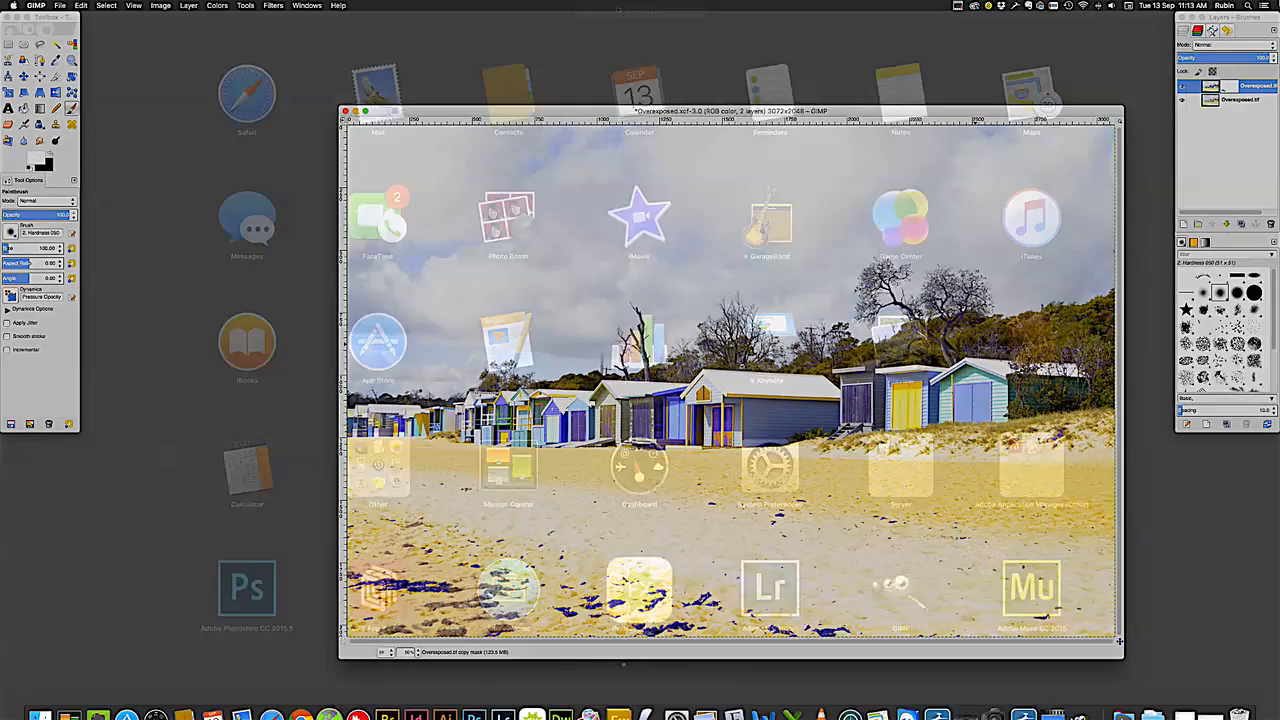
click(779, 72)
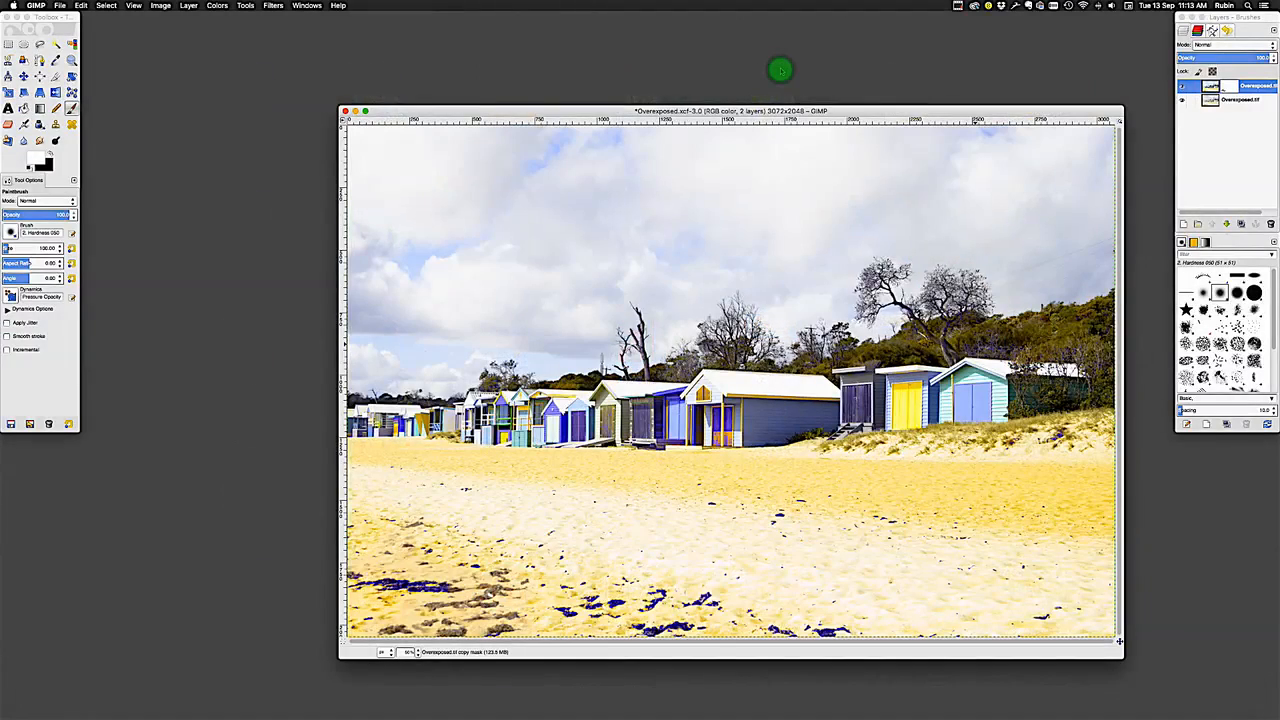
Step: Switch the foreground back to black and paint the mask over the remaining blue seaweed from the lower left to the middle of the beach
click(47, 160)
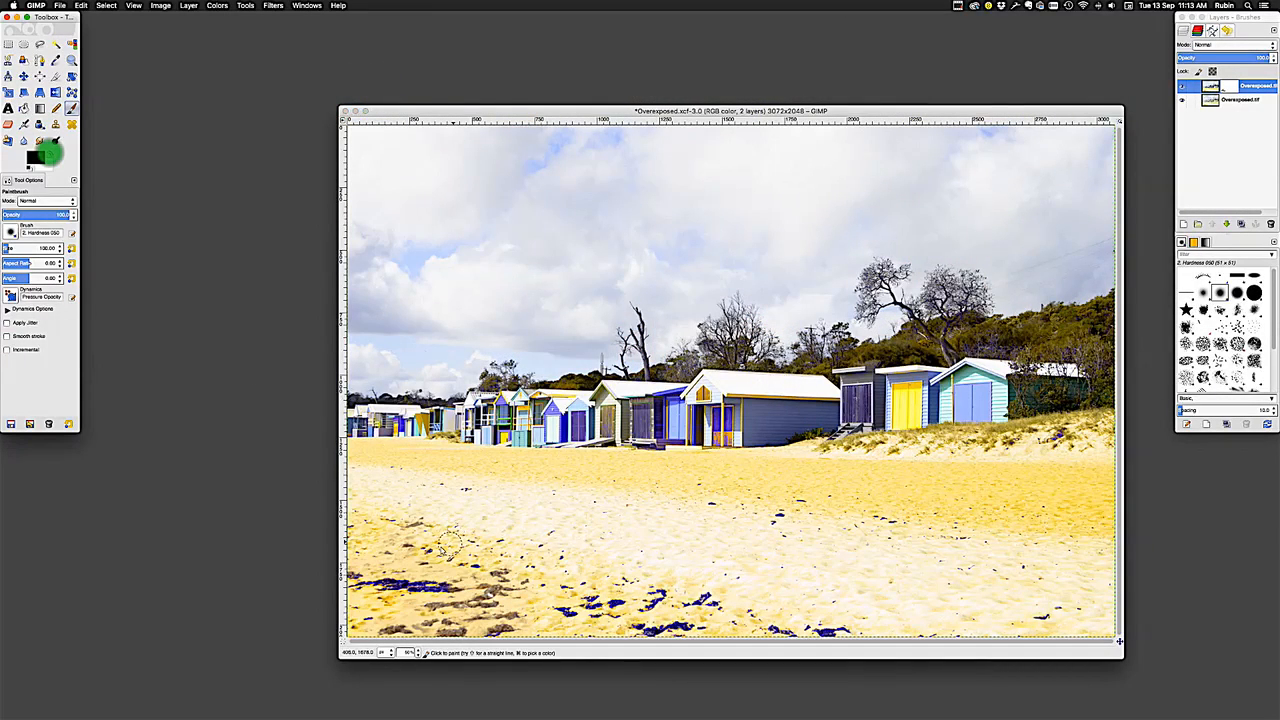
click(442, 586)
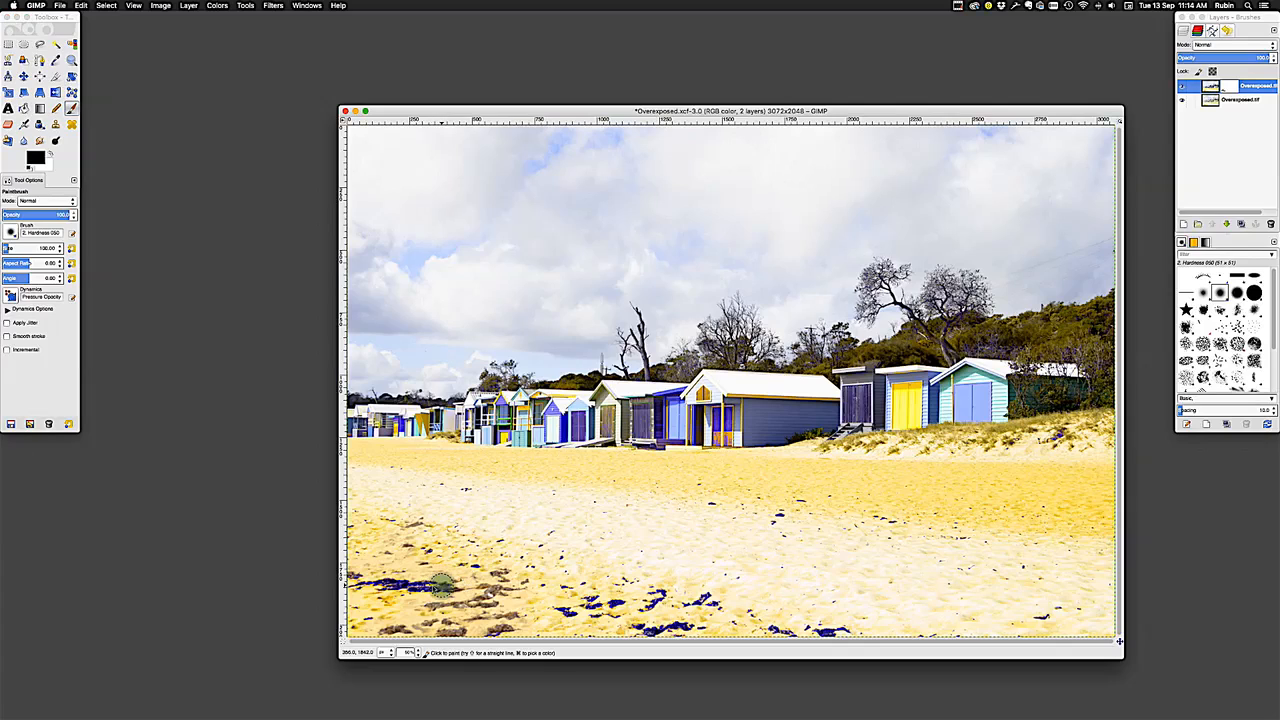
mouse_move(484, 578)
mouse_down()
mouse_move(452, 575)
mouse_move(511, 565)
mouse_move(431, 571)
mouse_move(419, 557)
mouse_up()
click(566, 609)
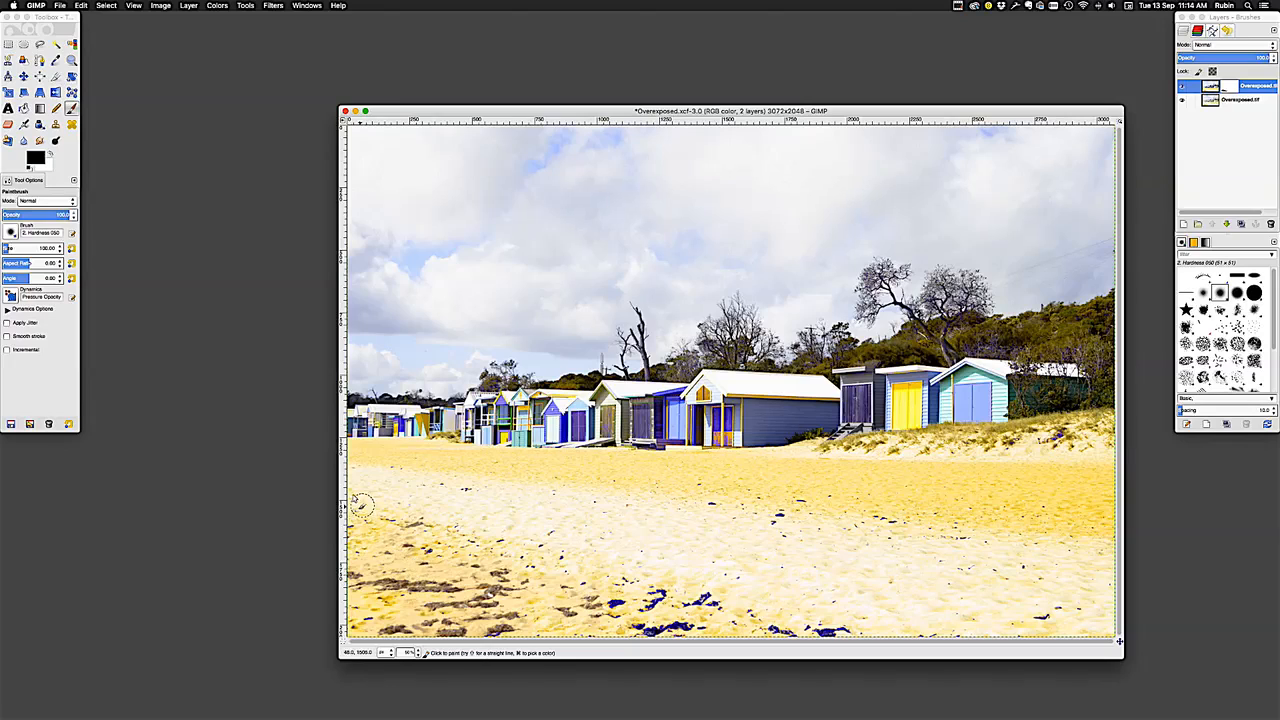
mouse_move(706, 600)
mouse_down()
mouse_move(639, 626)
mouse_move(689, 638)
mouse_move(646, 625)
mouse_move(665, 589)
mouse_move(617, 612)
mouse_up()
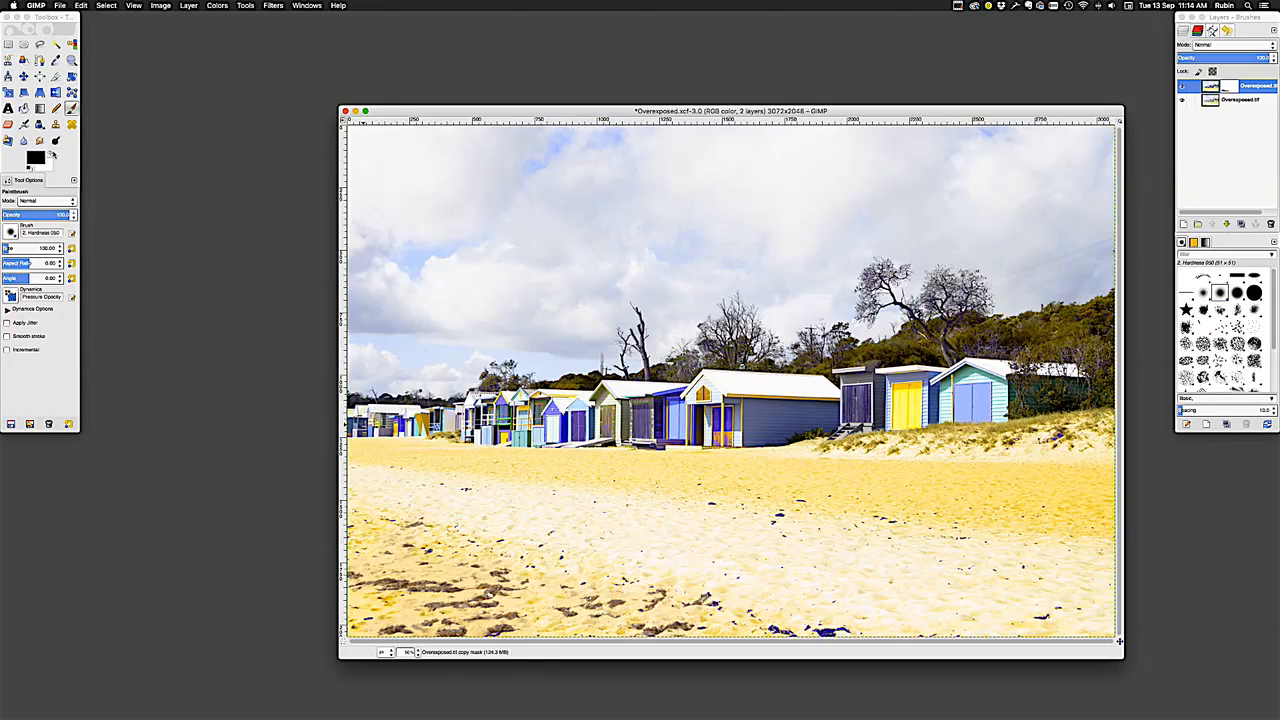
Step: Make white the foreground colour and paint on the mask to return the blue to the seaweed in the lower-left corner
click(52, 154)
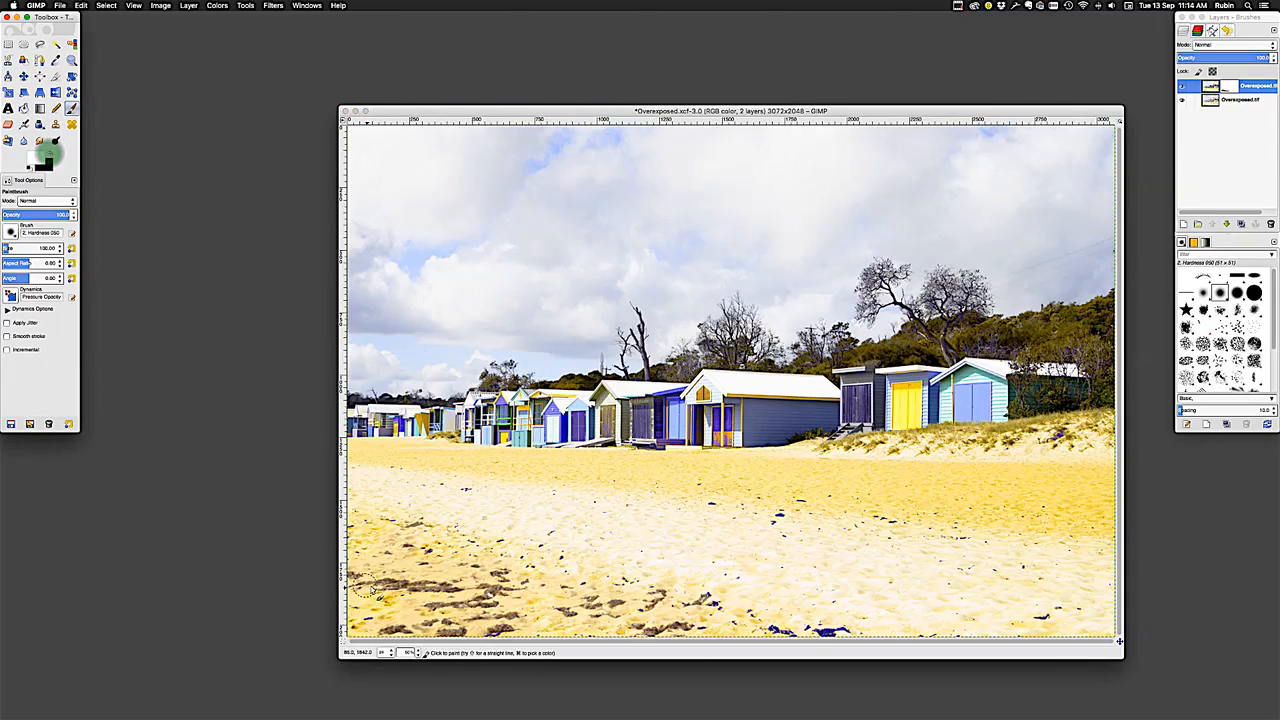
mouse_move(370, 586)
mouse_down()
mouse_move(490, 592)
mouse_move(425, 602)
mouse_move(485, 606)
mouse_move(430, 621)
mouse_up()
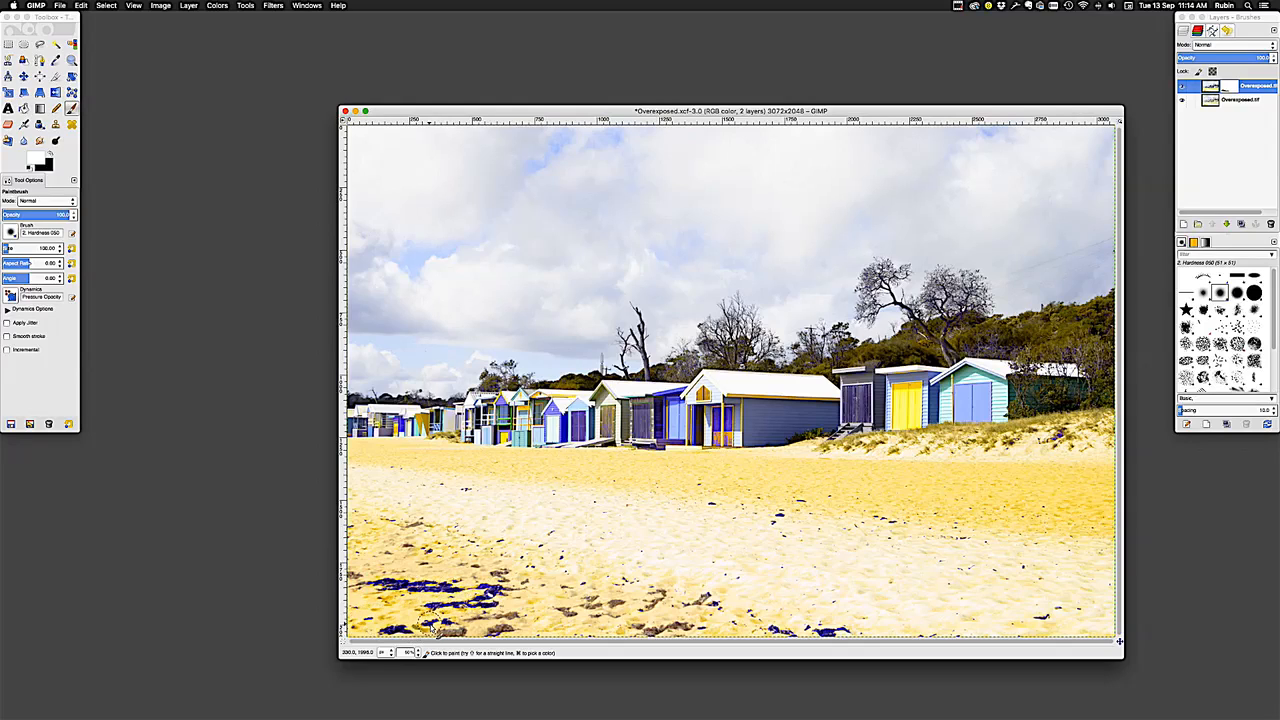